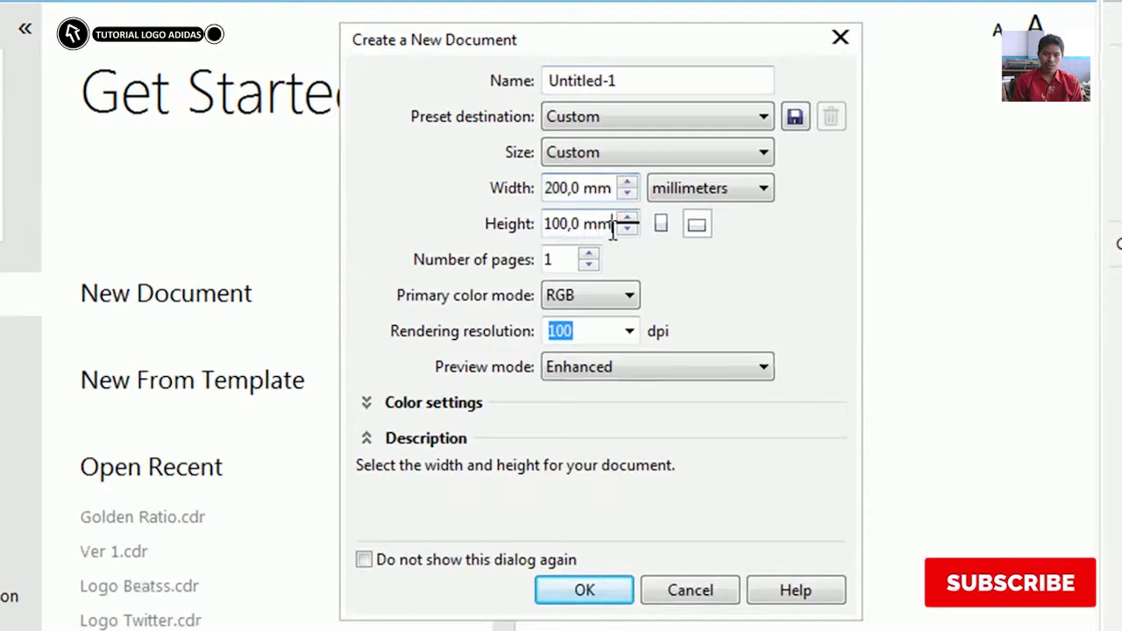
- Create the 200 × 100 mm RGB document and cover its left half with a 100 × 100 mm rectangle
click(596, 589)
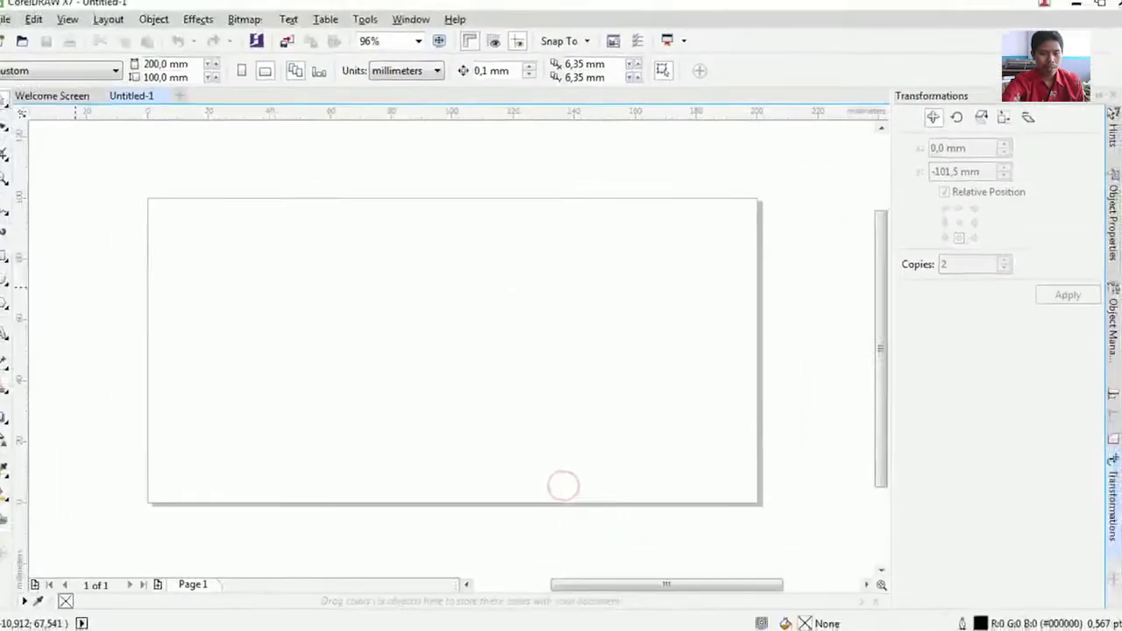
double_click(11, 254)
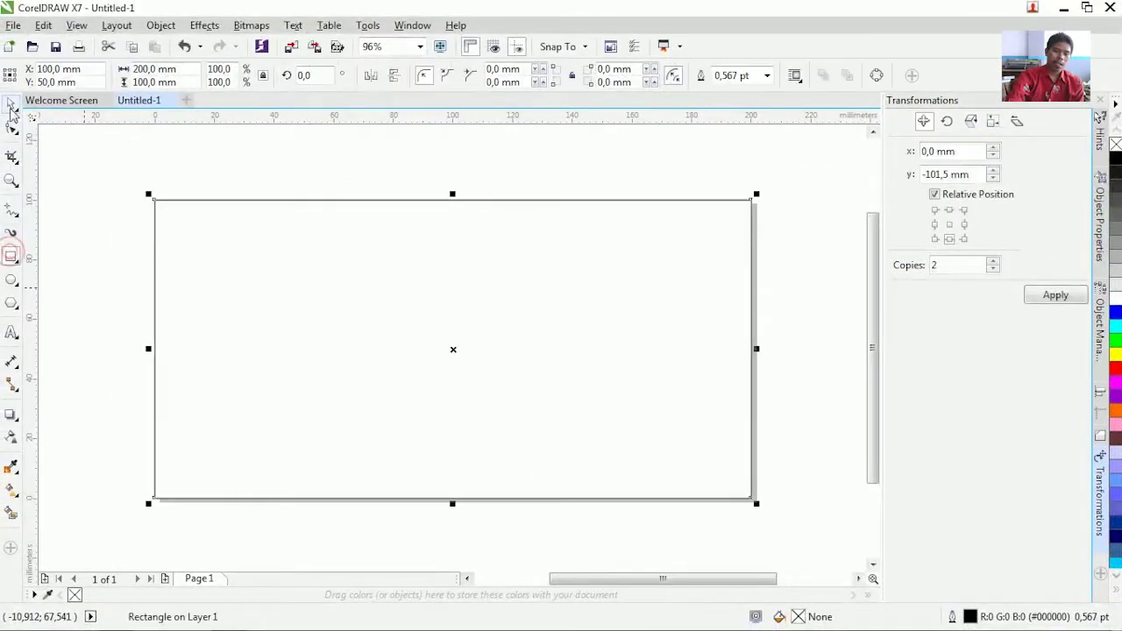
click(11, 106)
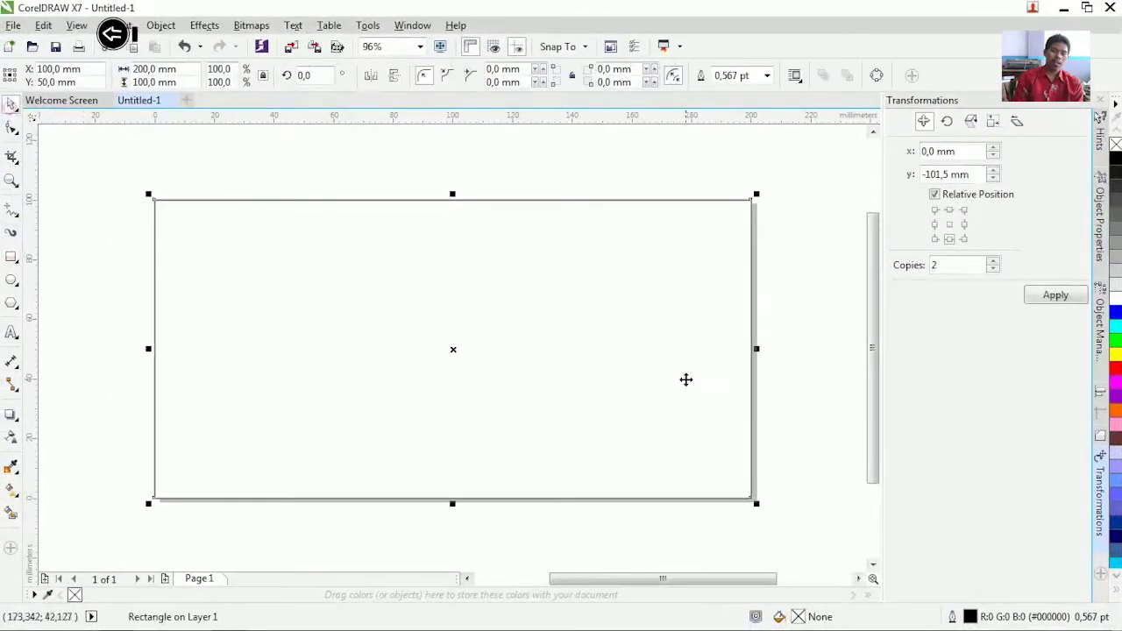
drag(500, 352, 458, 348)
- Duplicate the left square and place the copy flush against it to fill the page's right half
click(43, 25)
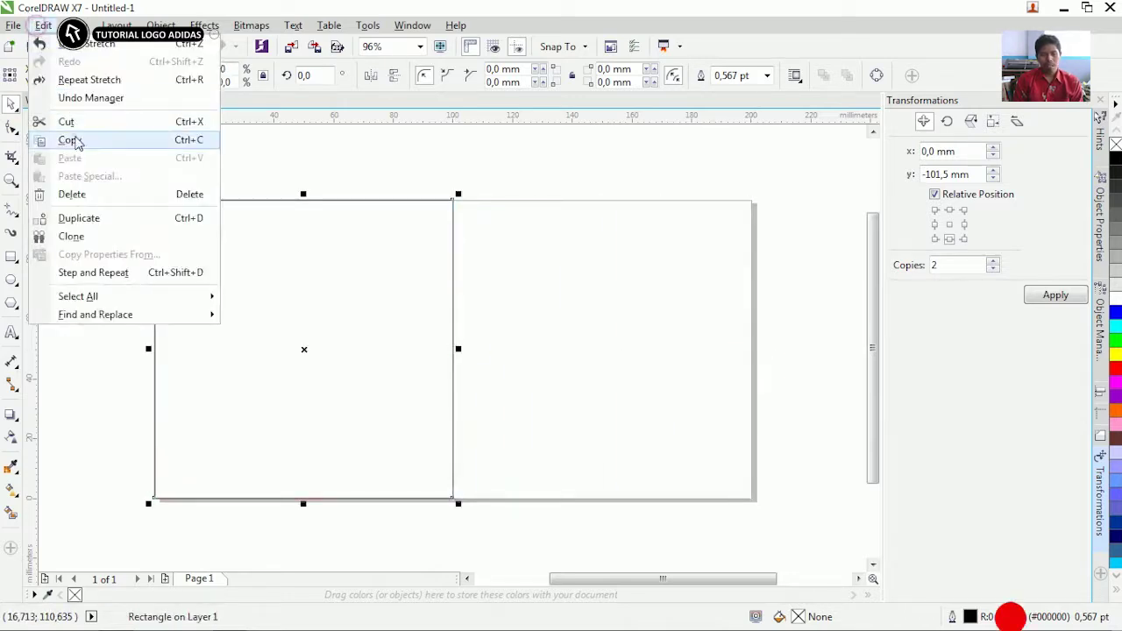
click(74, 137)
click(43, 25)
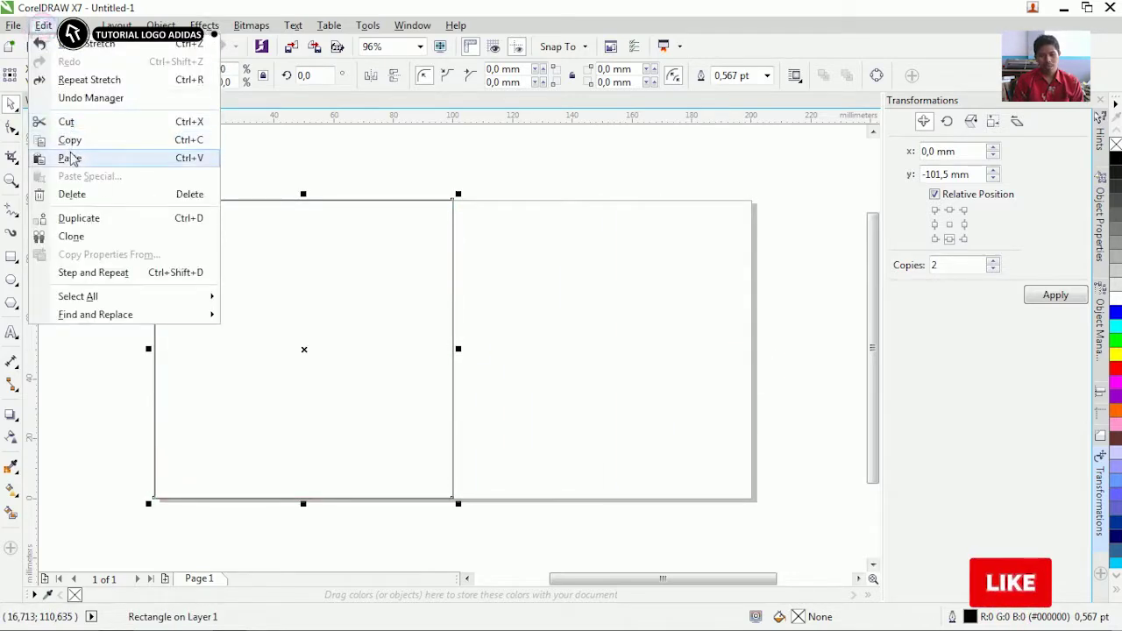
click(70, 153)
drag(155, 261, 453, 304)
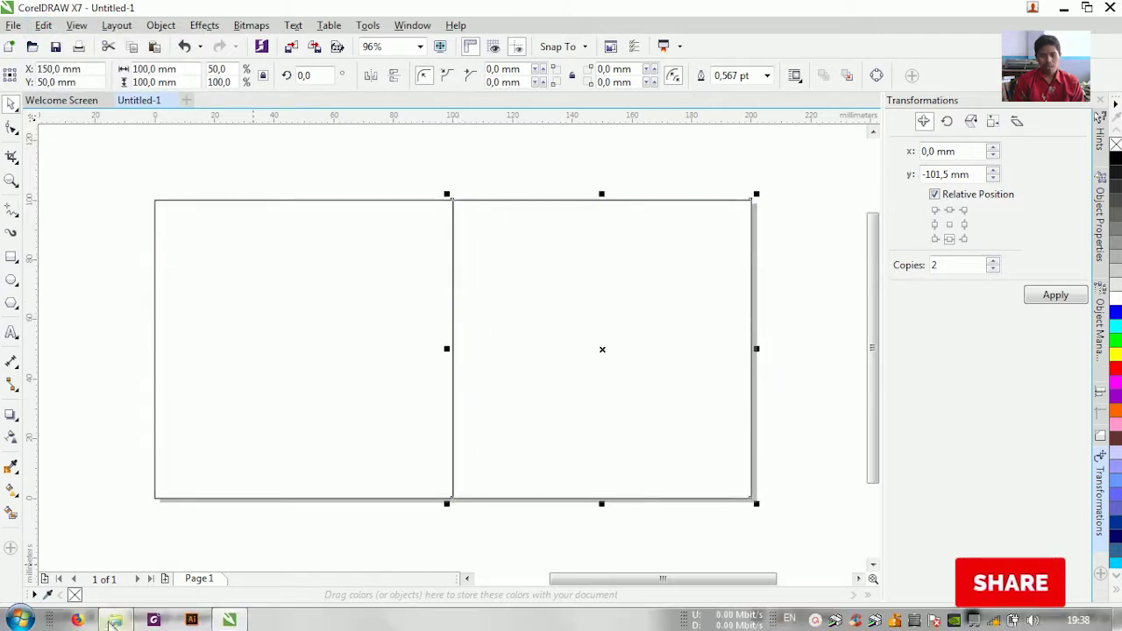
- Bring the Adidas trefoil logo image and the color swatch image from File Explorer into the document
click(88, 616)
click(534, 165)
ctrl+click(736, 163)
drag(736, 162, 350, 393)
scroll(355, 462, down, 5)
click(358, 438)
- Move the color swatch strip over the right square and the trefoil logo over the left square
scroll(358, 438, up, 8)
scroll(359, 430, down, 8)
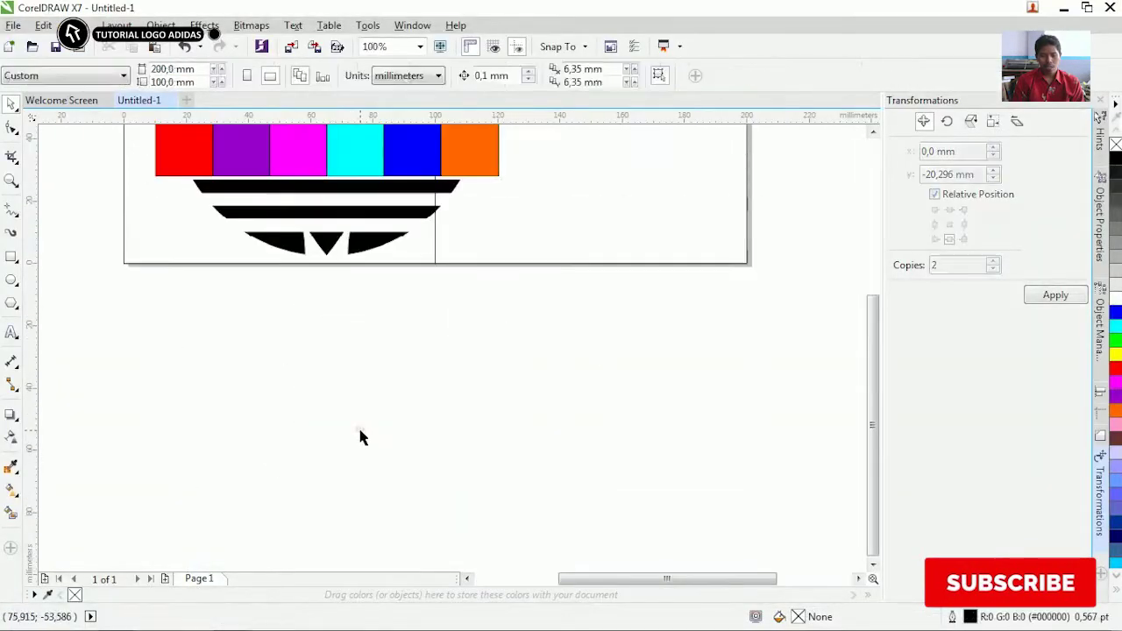
scroll(369, 450, up, 5)
drag(369, 450, 667, 367)
drag(393, 428, 354, 375)
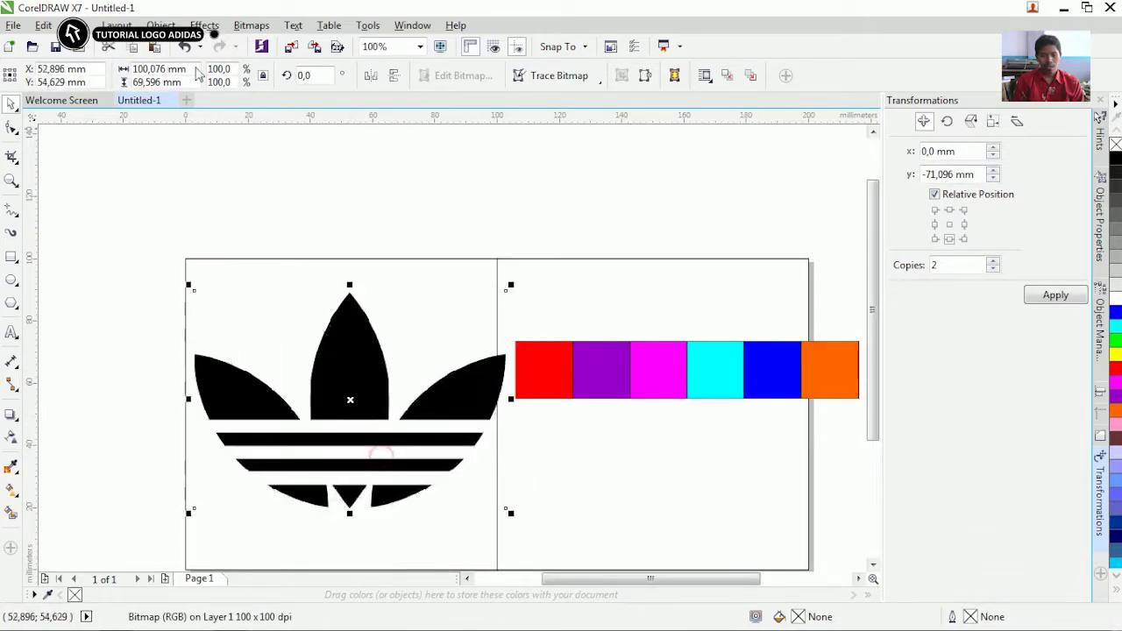
- Set the trefoil logo's width to 90 mm and center it in the left square
text(90)
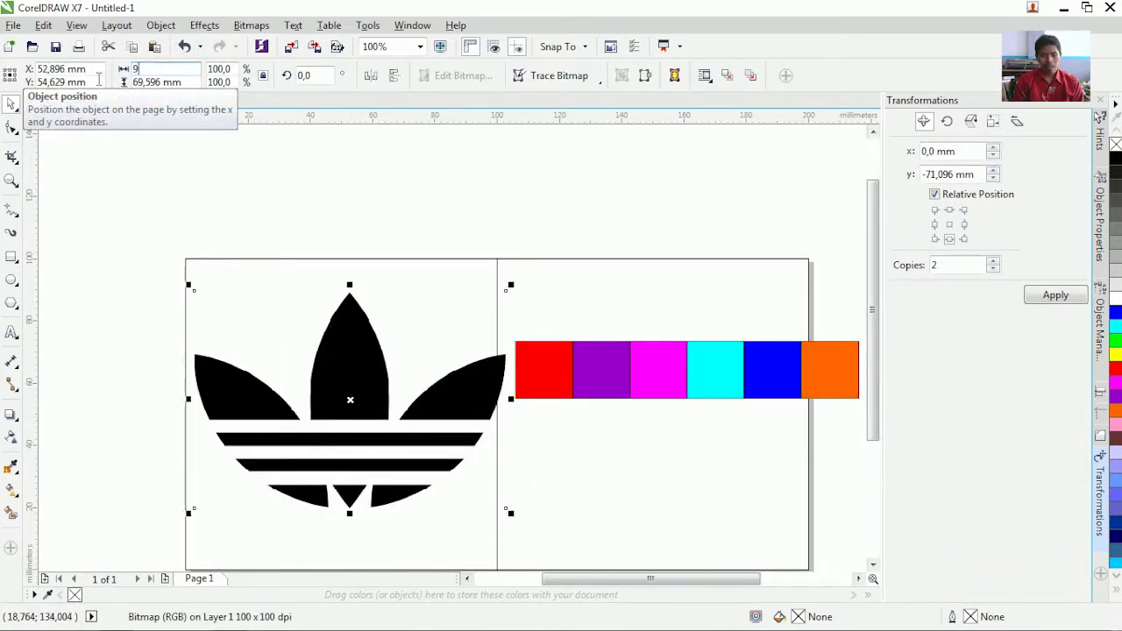
key(Return)
shift+click(260, 264)
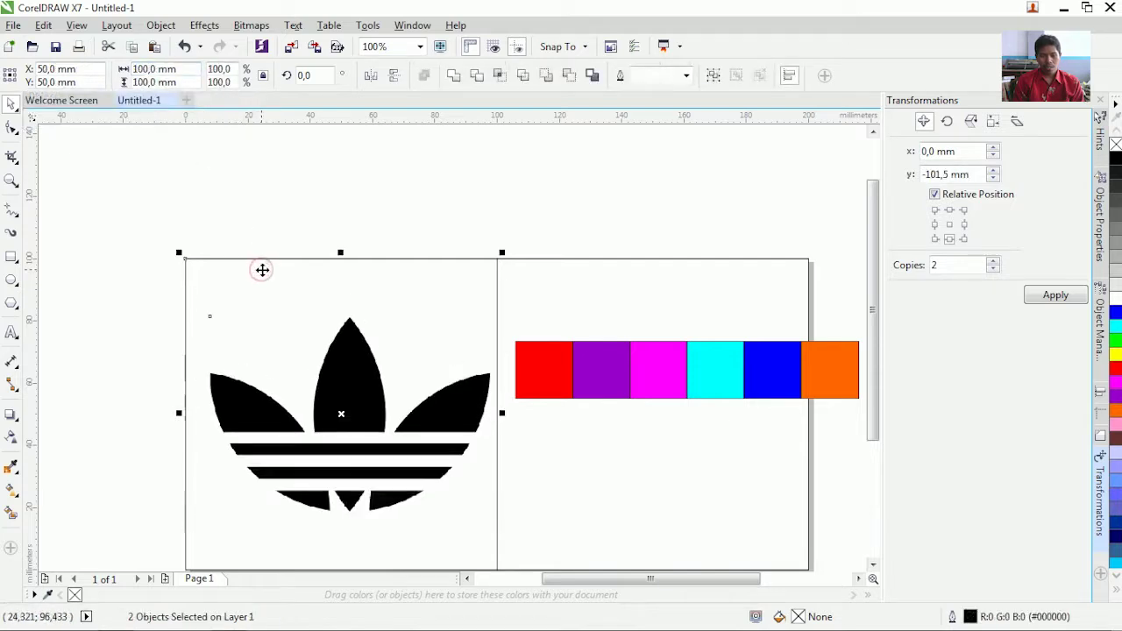
scroll(325, 234, down, 2)
click(326, 234)
- Scale the color swatch strip down proportionally so it fits inside the right square
click(599, 363)
scroll(623, 367, up, 2)
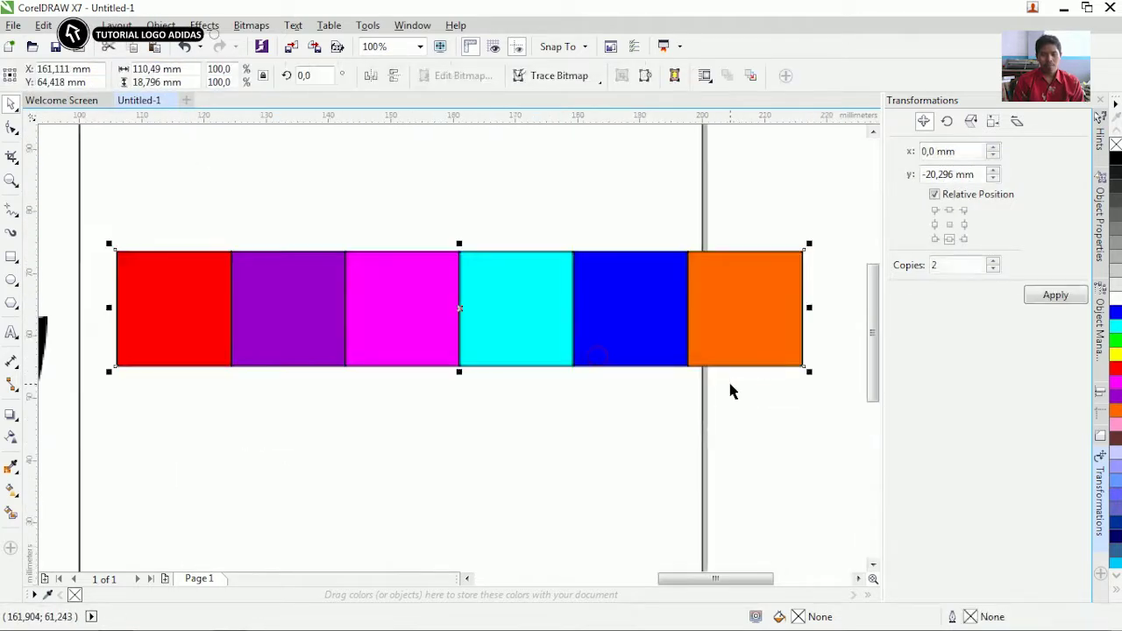
drag(781, 369, 638, 338)
click(747, 386)
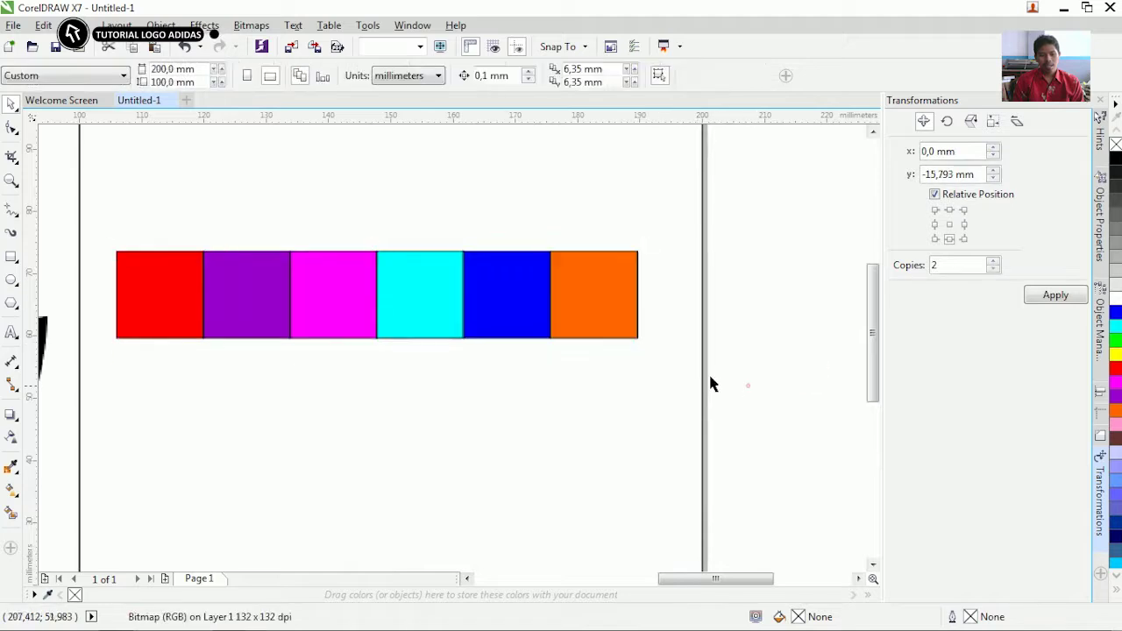
- Draw a rectangle, size it to 36 × 25 mm with the ratio unlocked, and place it below the color swatches
click(12, 256)
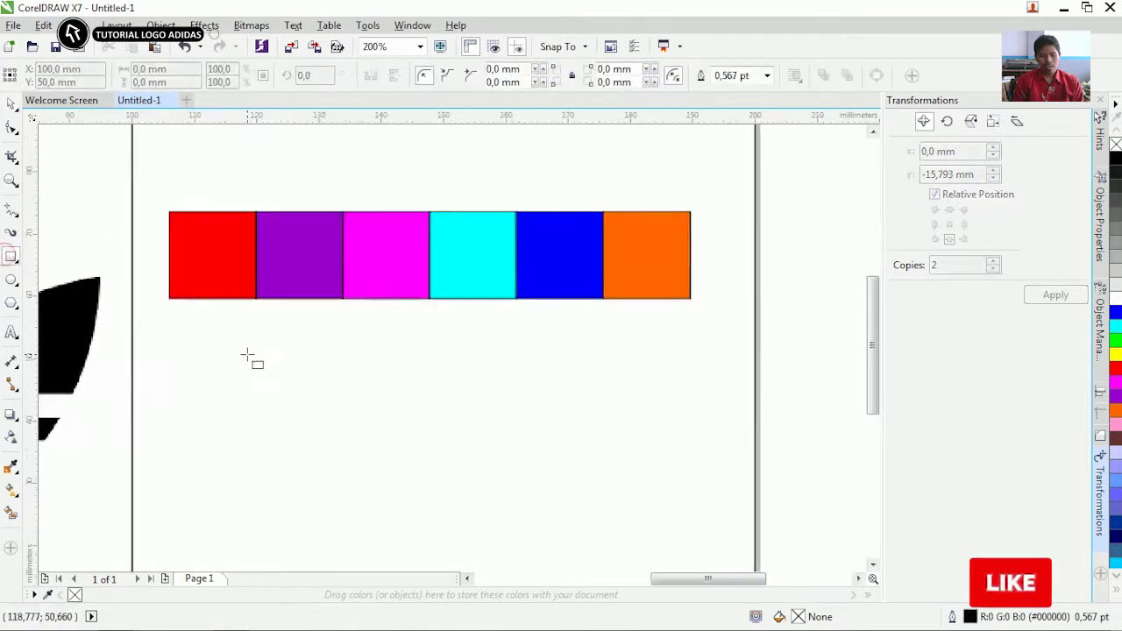
drag(169, 300, 473, 487)
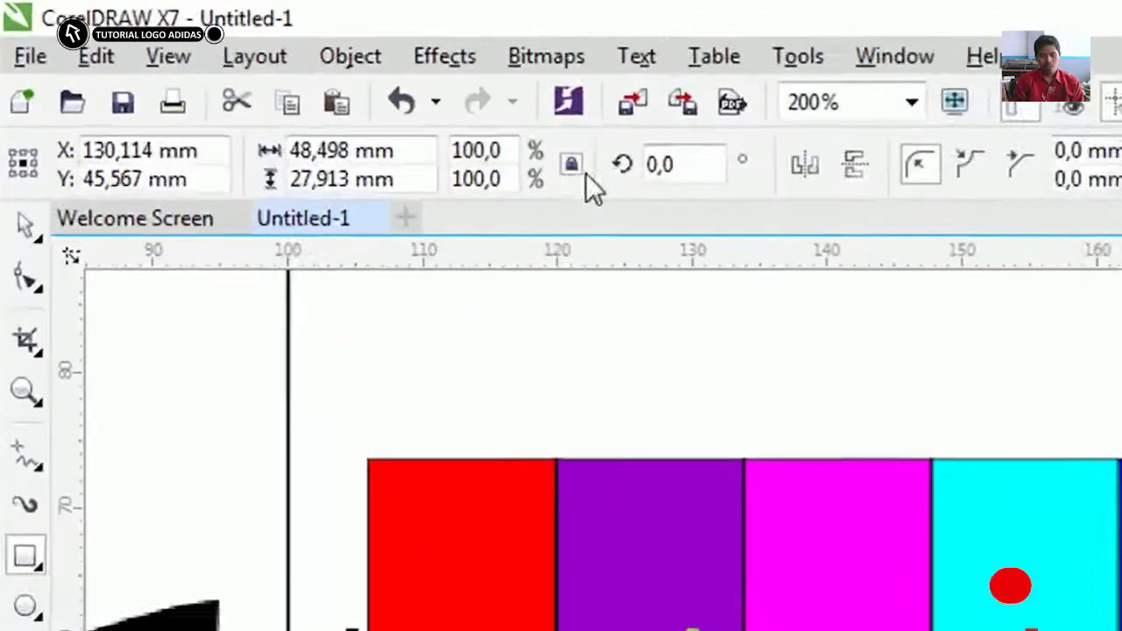
click(571, 164)
click(368, 151)
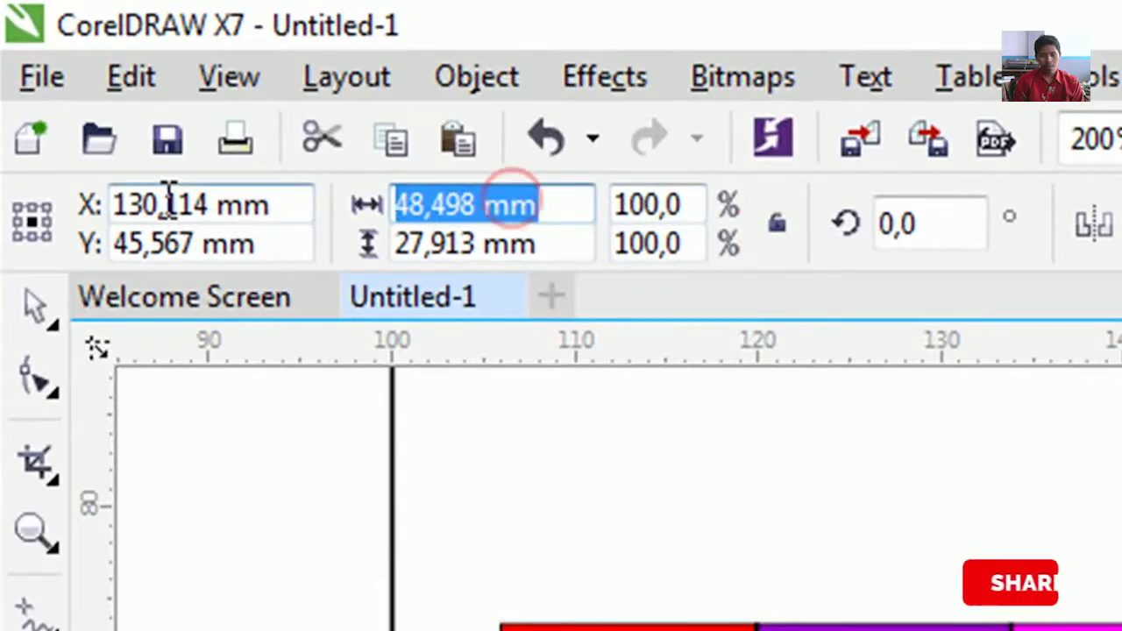
text(36)
key(Tab)
text(25)
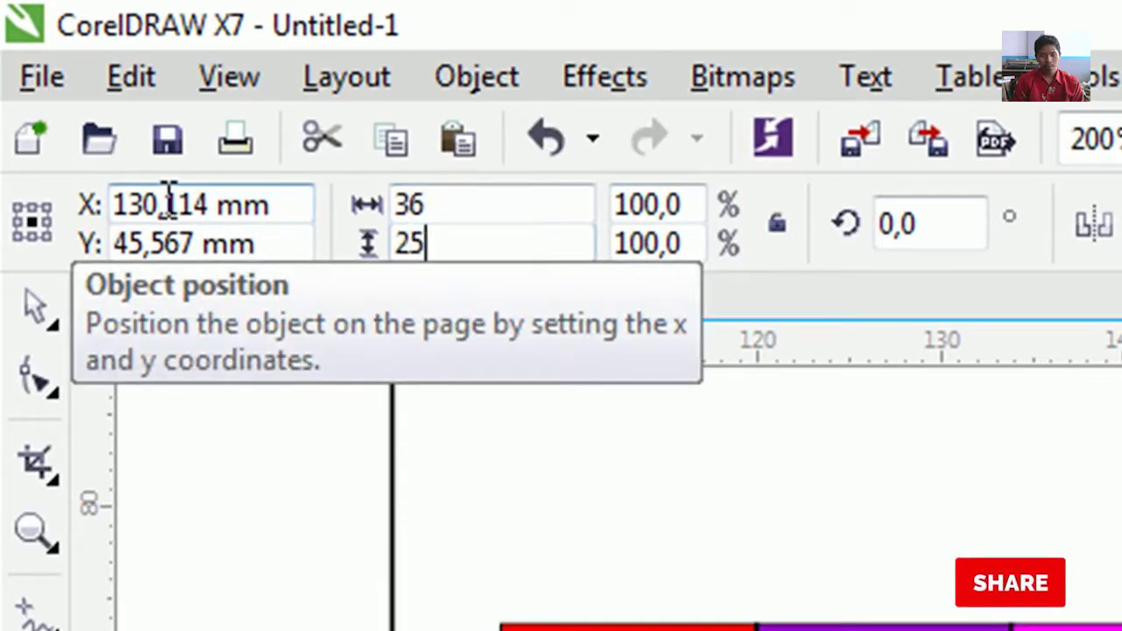
key(Return)
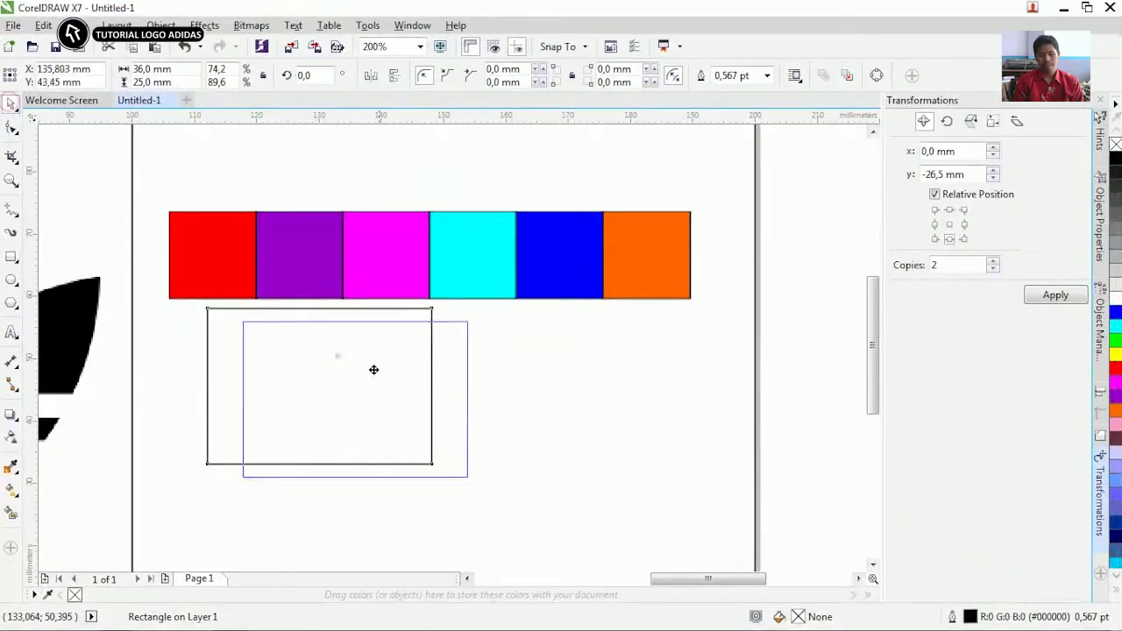
drag(373, 369, 408, 394)
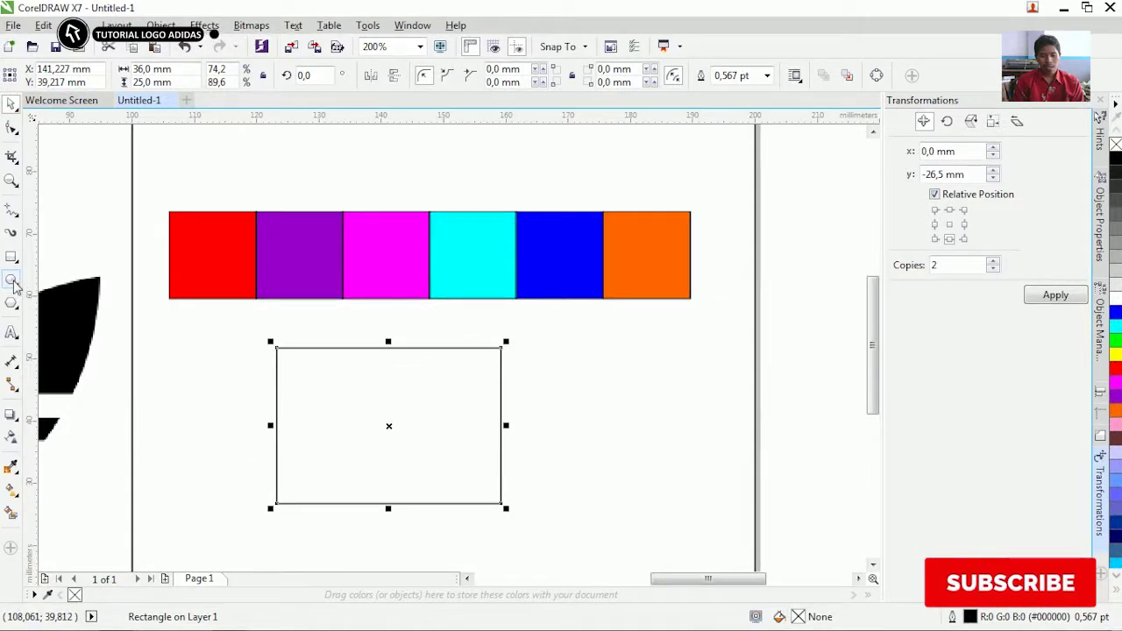
- Draw a 36 mm circle spanning the rectangle's width from its bottom edge and set both outlines to 1.0 pt
drag(277, 504, 508, 383)
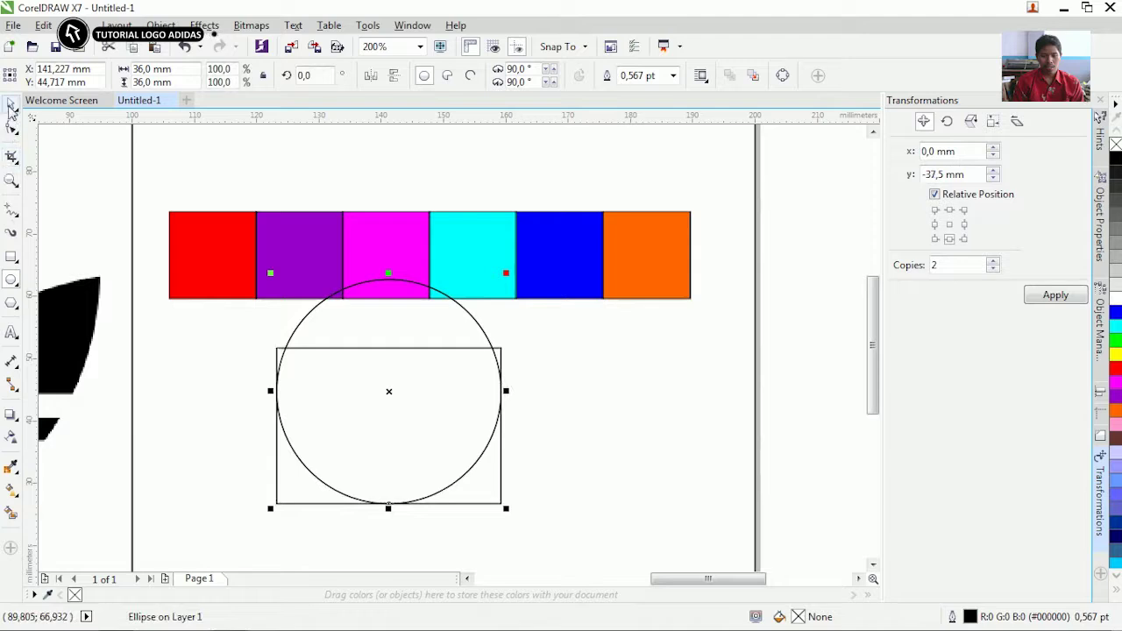
click(298, 501)
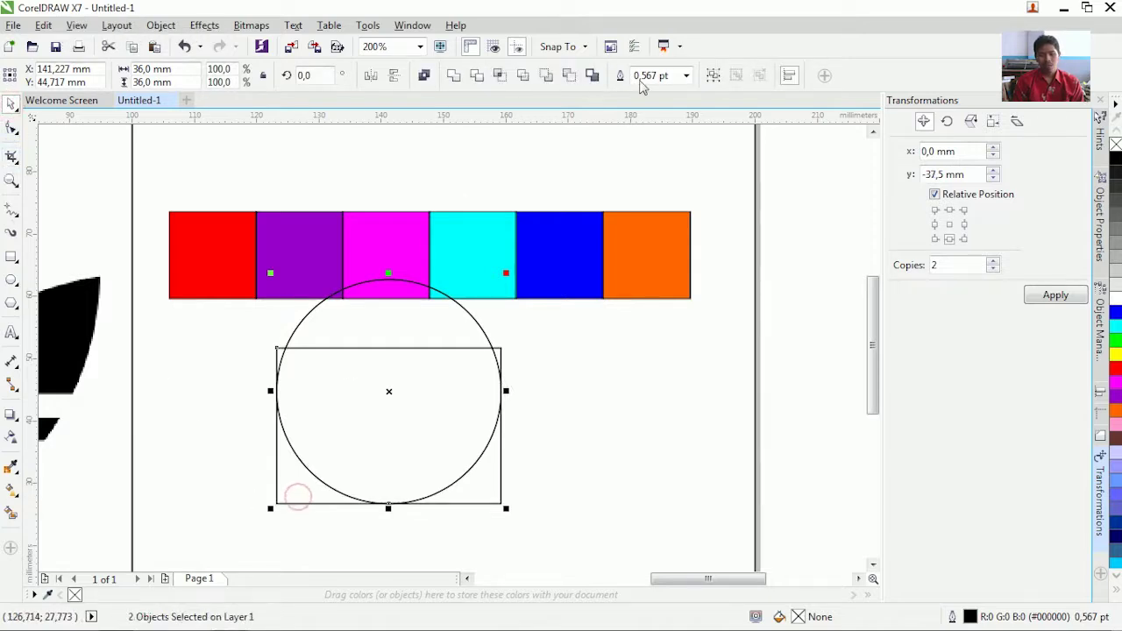
click(685, 76)
click(664, 144)
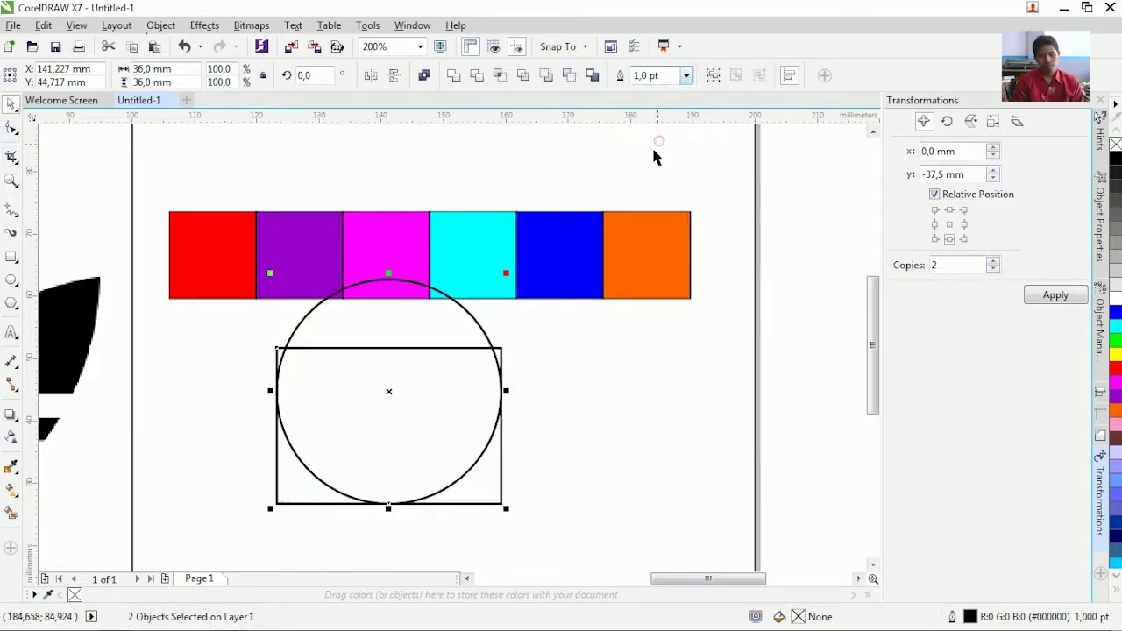
- Sample the swatch colors to make the rectangle's outline red and the circle's outline purple
click(12, 468)
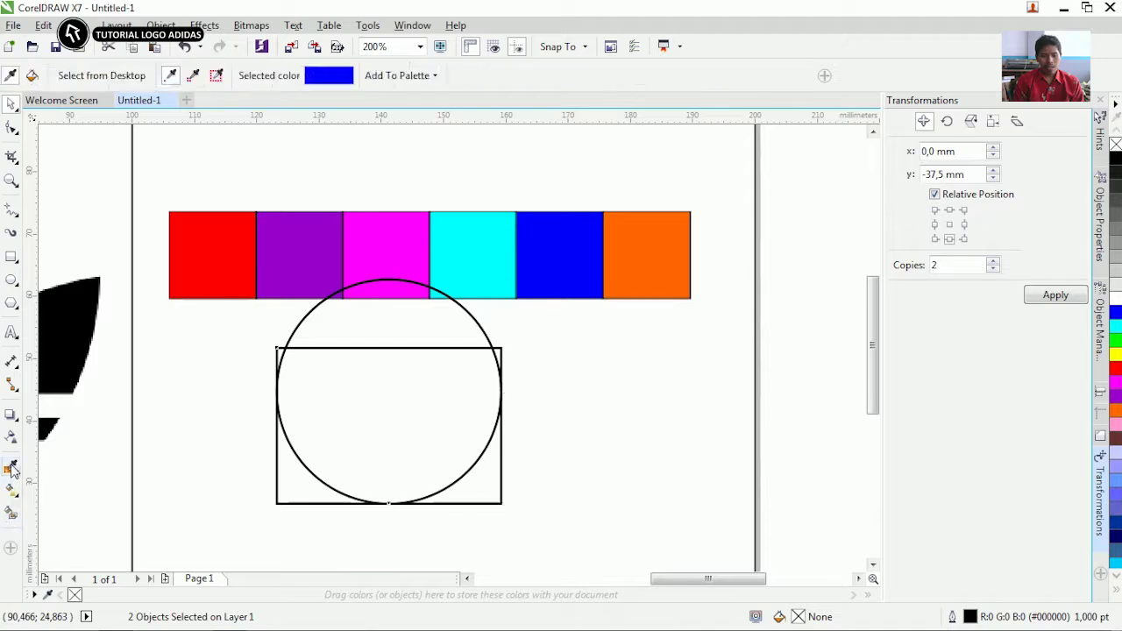
scroll(279, 363, up, 4)
click(199, 285)
scroll(222, 359, down, 2)
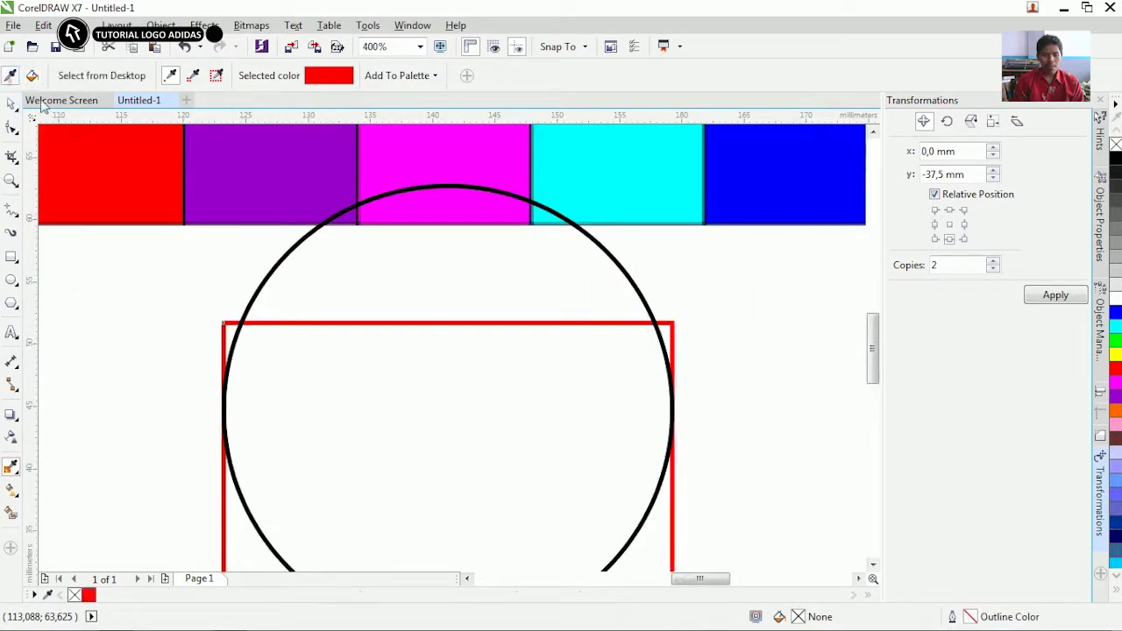
click(243, 171)
scroll(254, 328, up, 2)
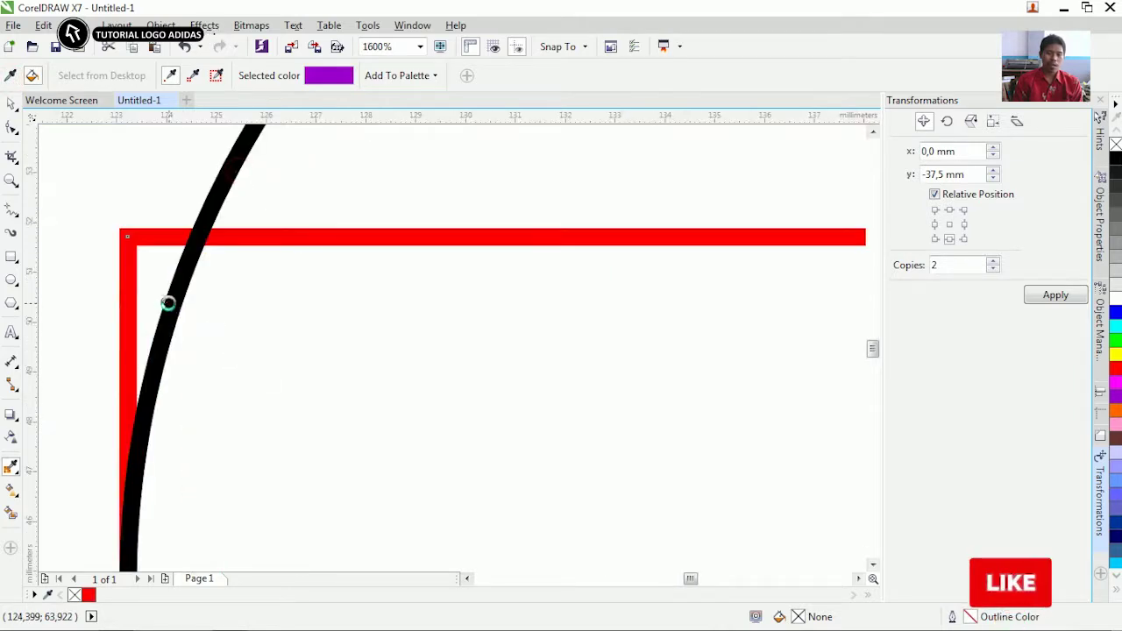
click(162, 301)
scroll(162, 301, down, 3)
click(11, 104)
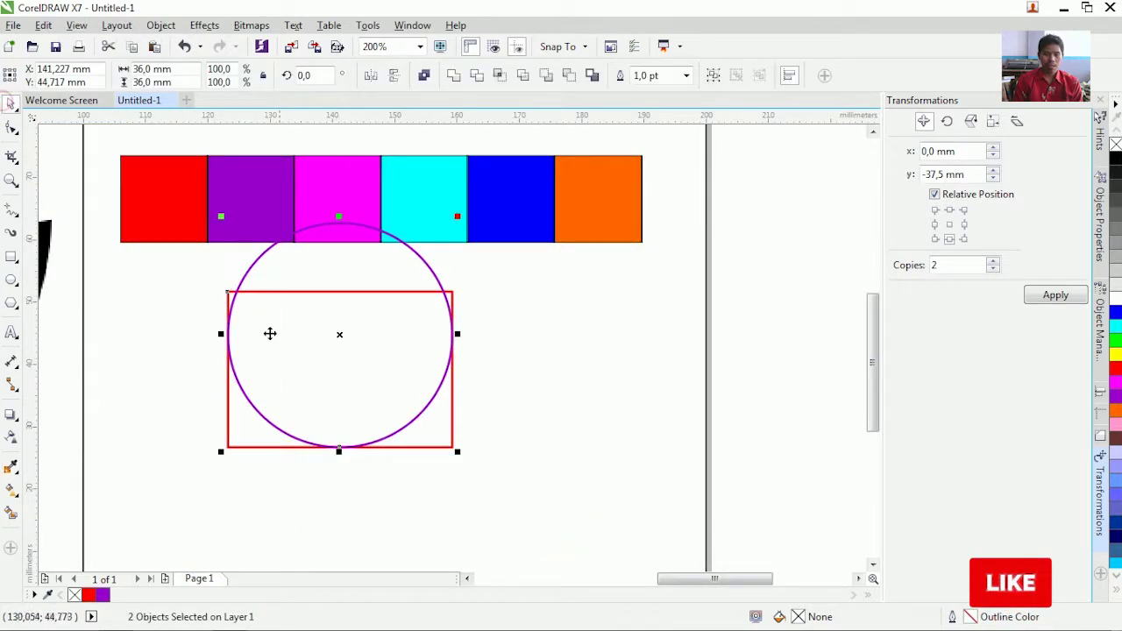
click(249, 275)
drag(231, 429, 295, 403)
key(ctrl+z)
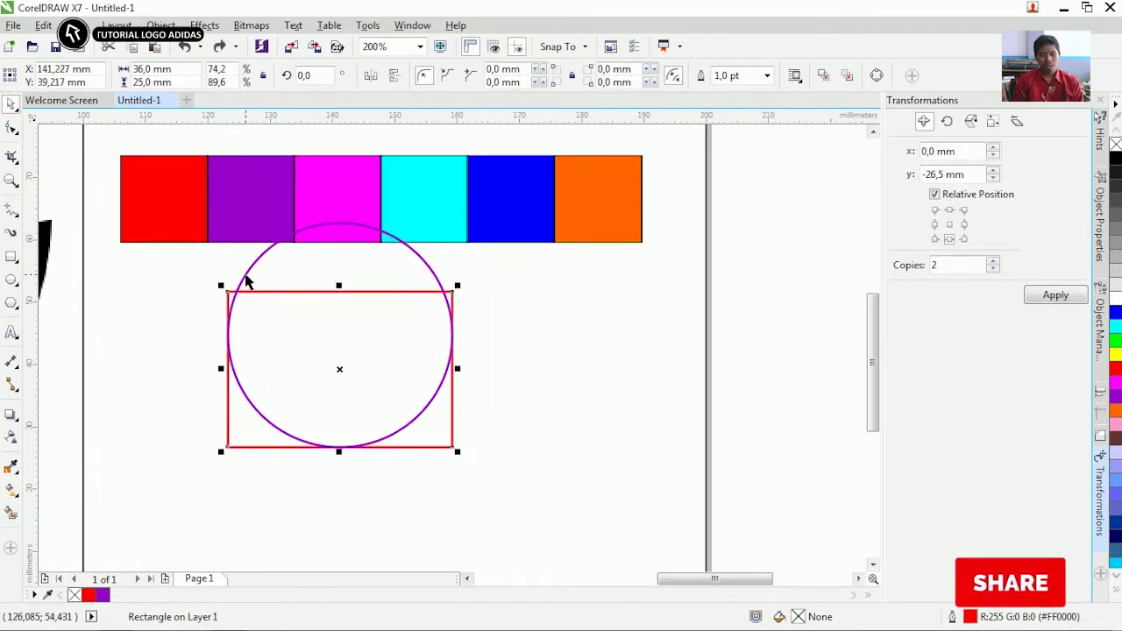
- Duplicate the purple circle twice, centering one copy on the rectangle's left edge and the other on its right edge
click(246, 279)
click(43, 25)
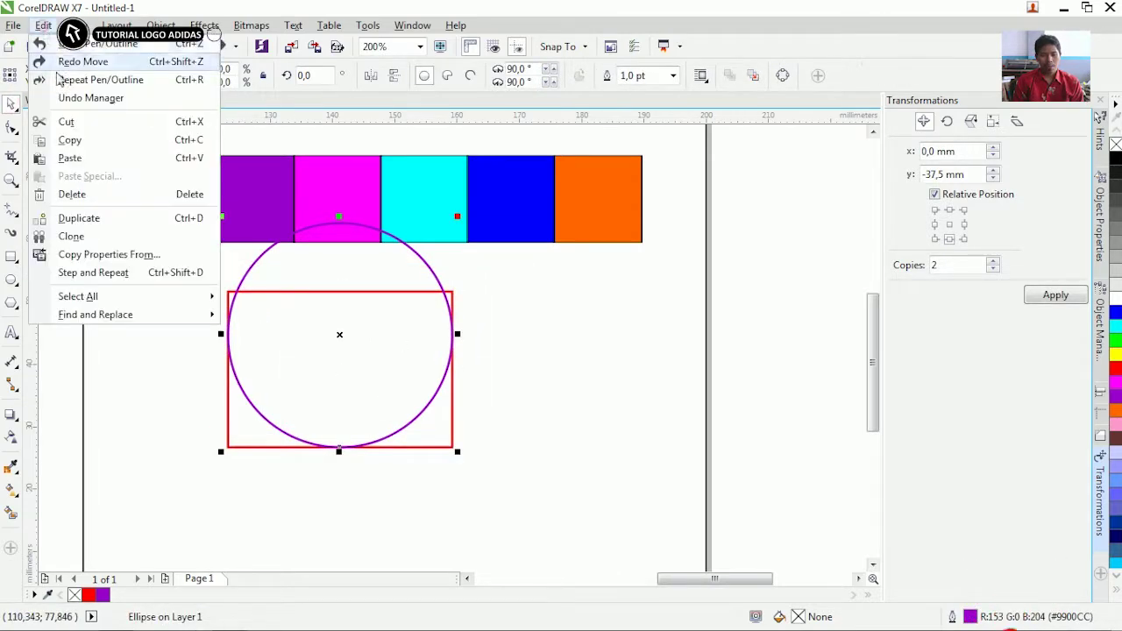
click(69, 146)
click(43, 24)
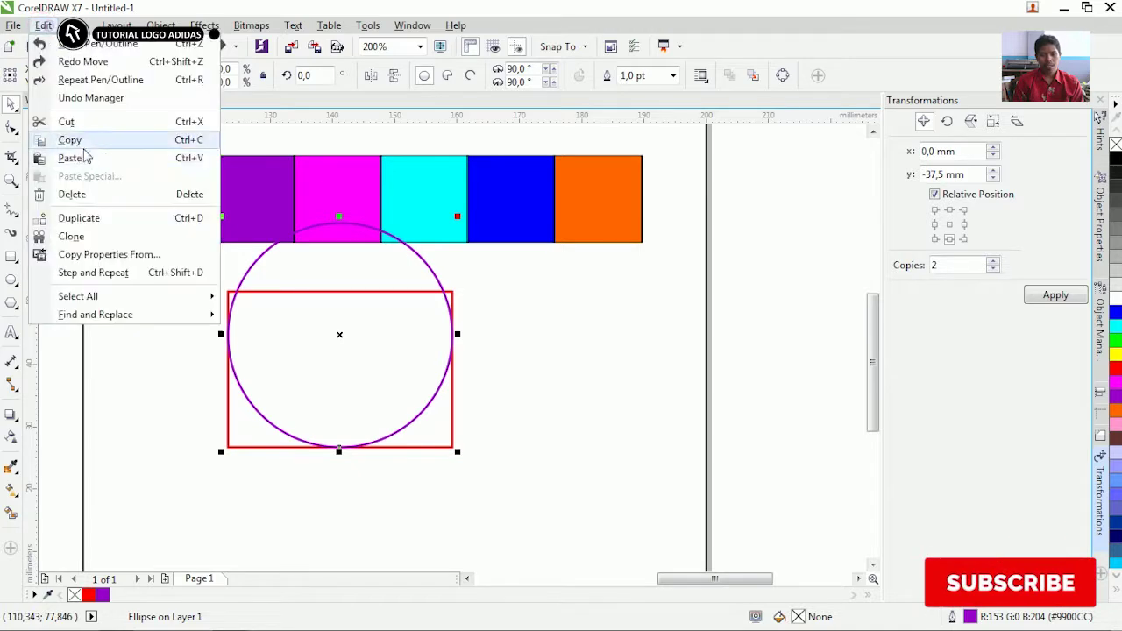
click(88, 162)
drag(453, 334, 345, 335)
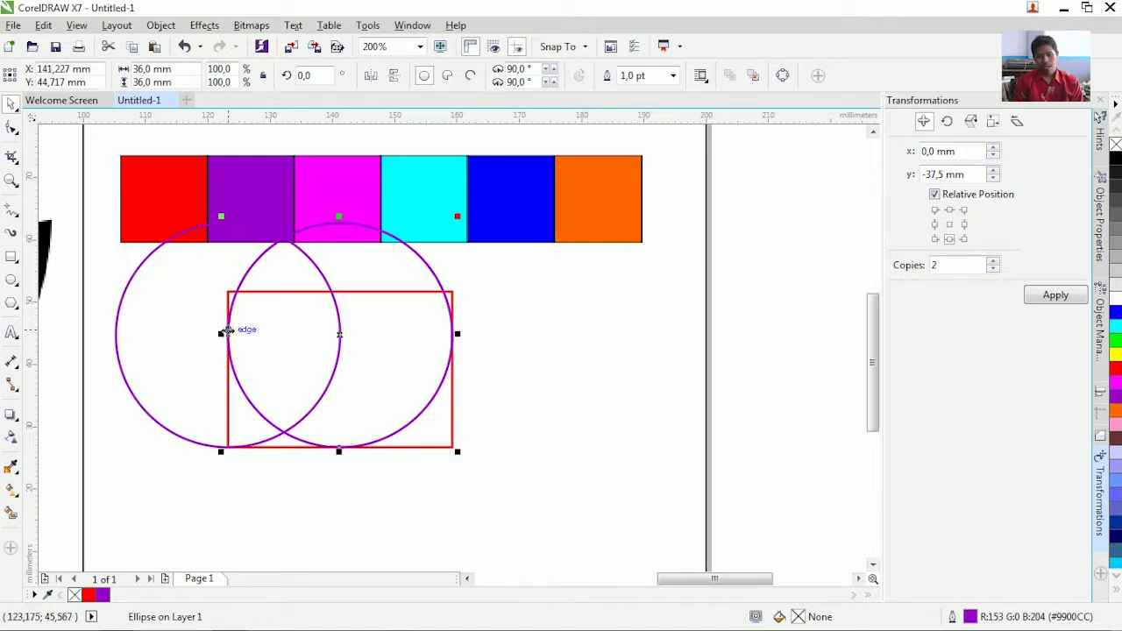
drag(302, 347, 342, 343)
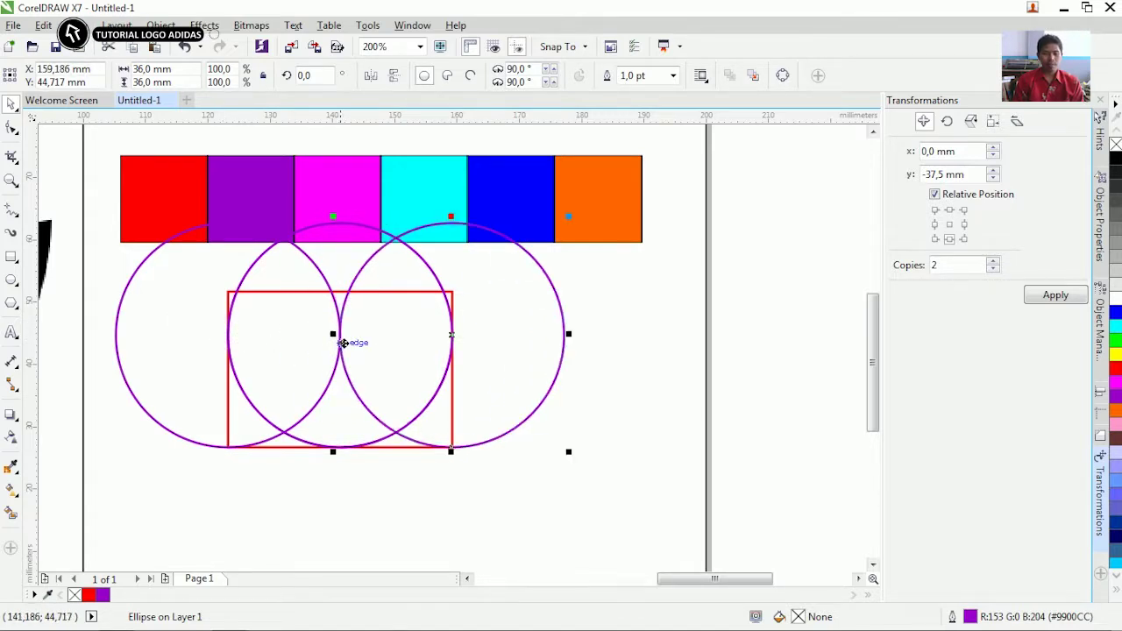
- Move the two side circles down together by 18 mm so they touch at the rectangle's bottom midpoint
shift+click(119, 365)
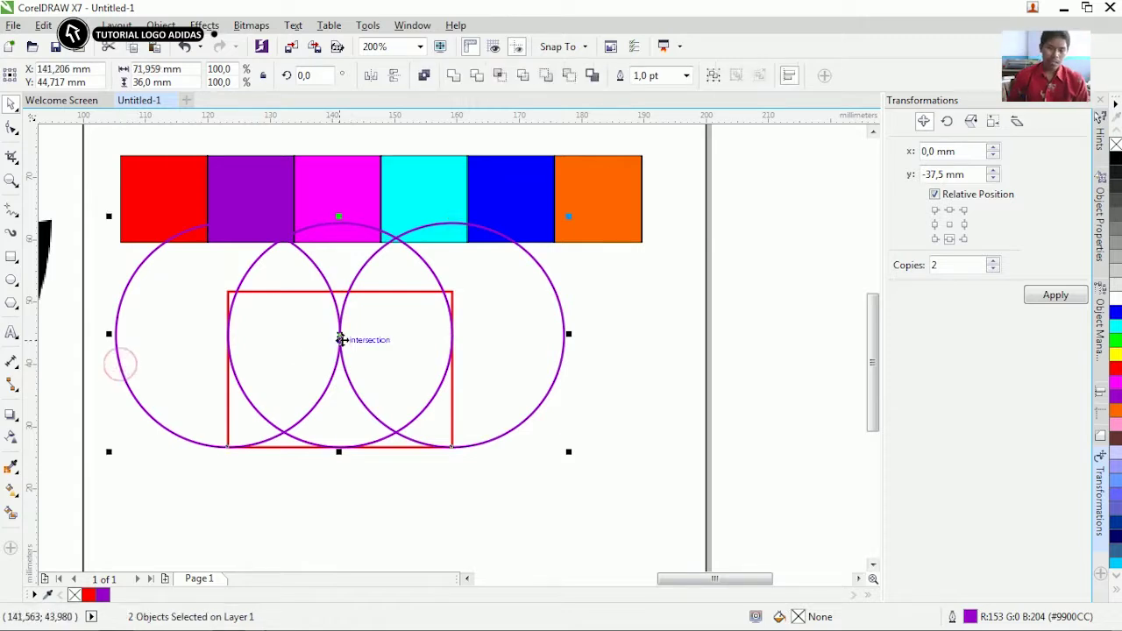
drag(340, 339, 339, 448)
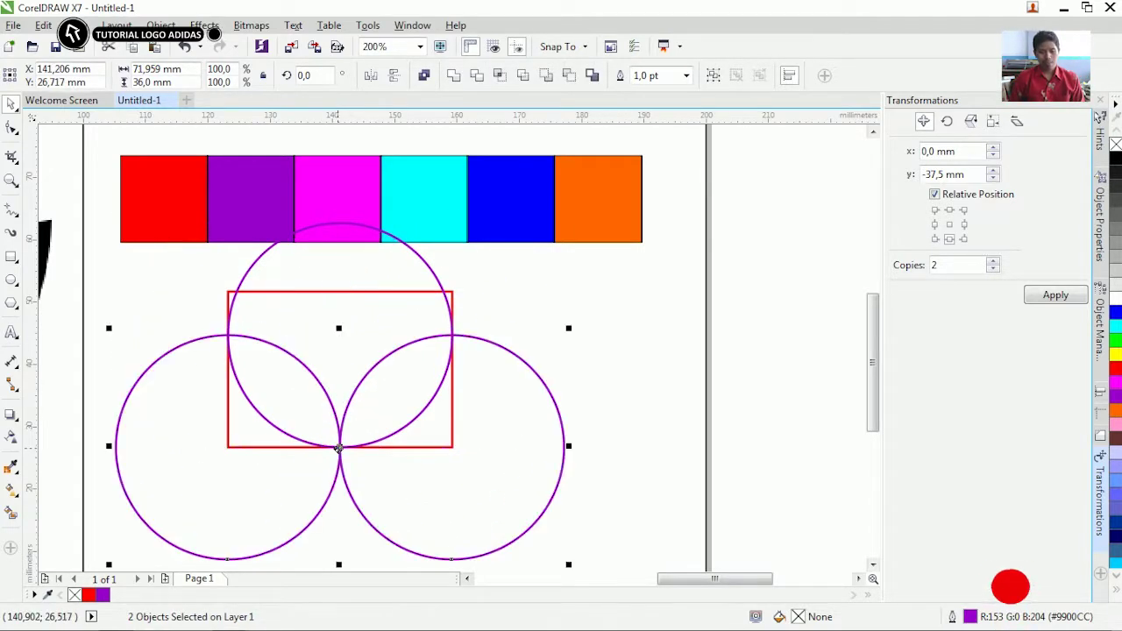
click(740, 389)
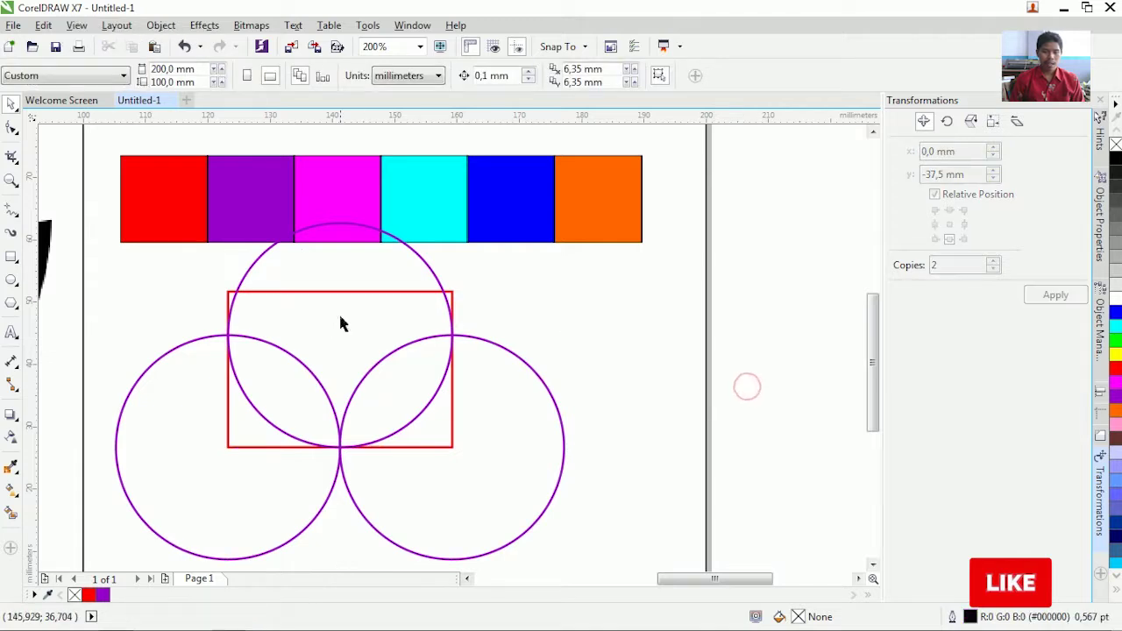
- Copy the top purple circle and paste the duplicate directly in place
click(344, 228)
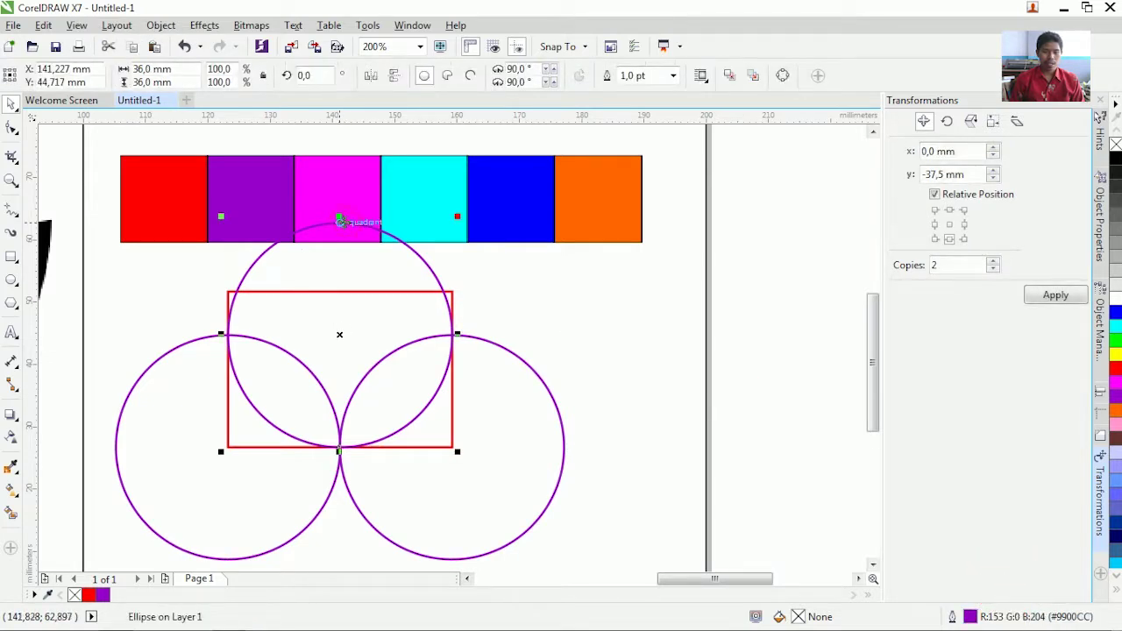
click(43, 24)
click(73, 138)
click(43, 24)
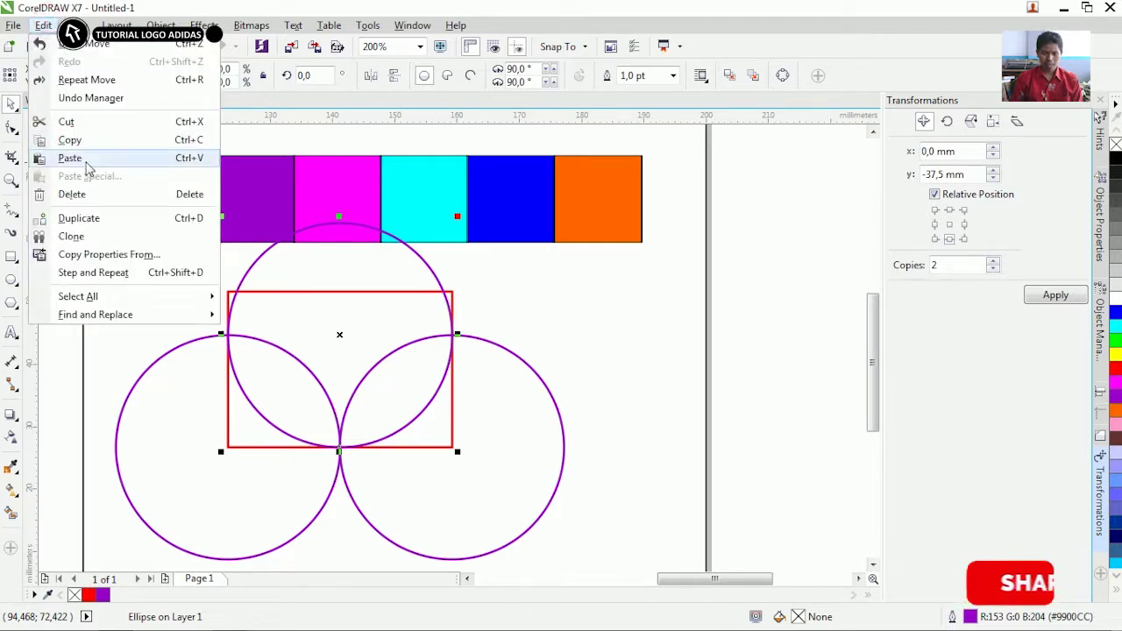
click(85, 158)
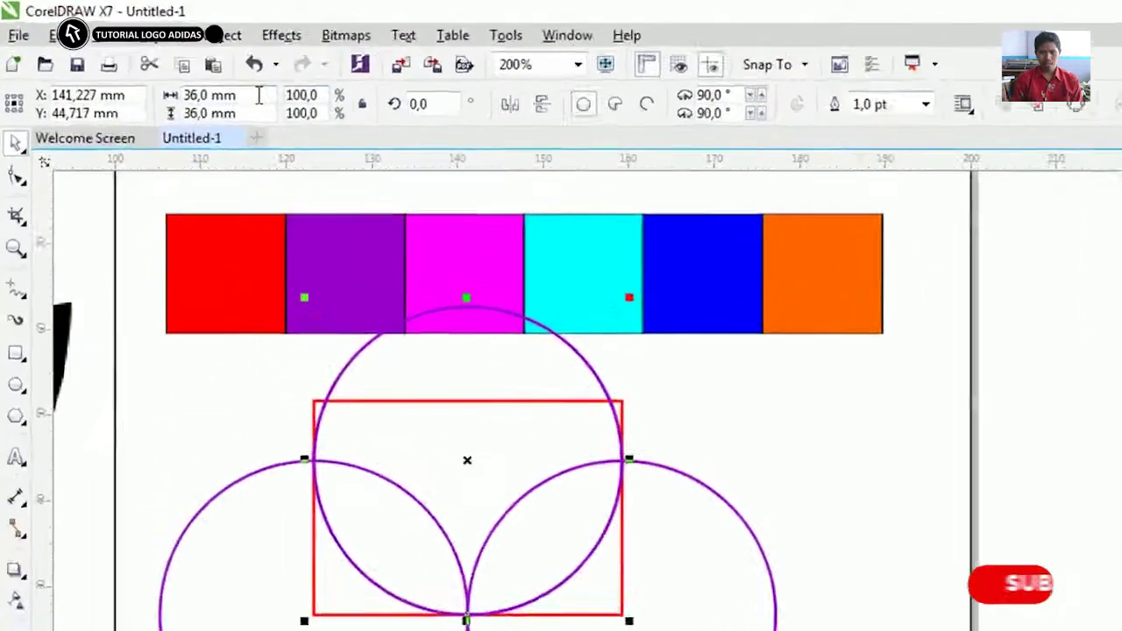
- Lock the pasted circle's proportions and set its diameter to 38,5 mm
click(180, 68)
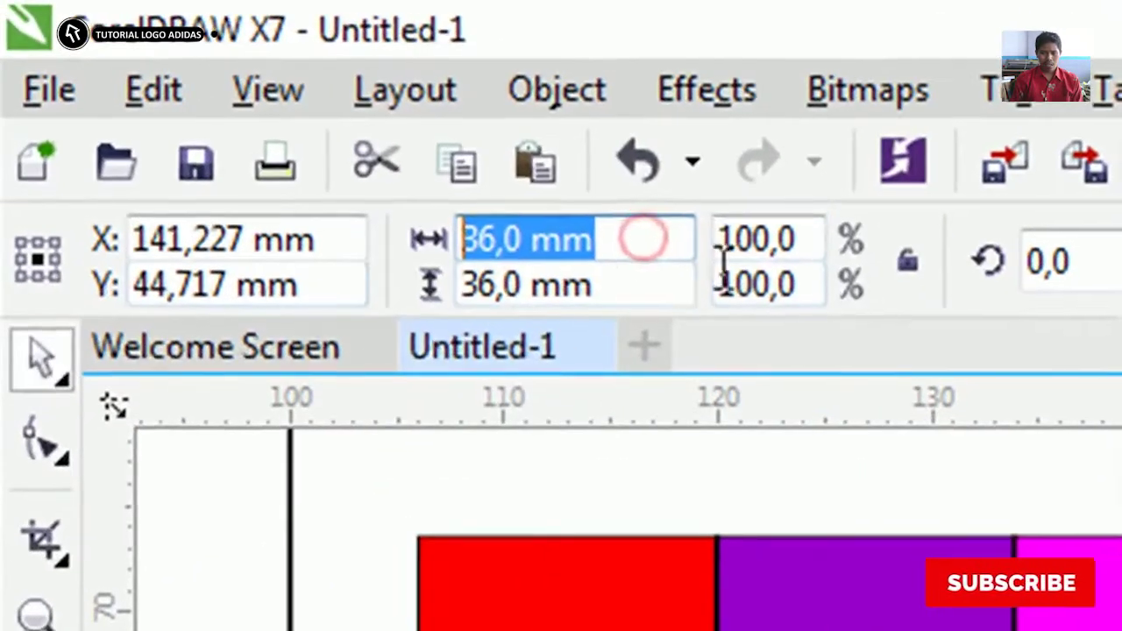
click(907, 260)
click(635, 244)
text(38)
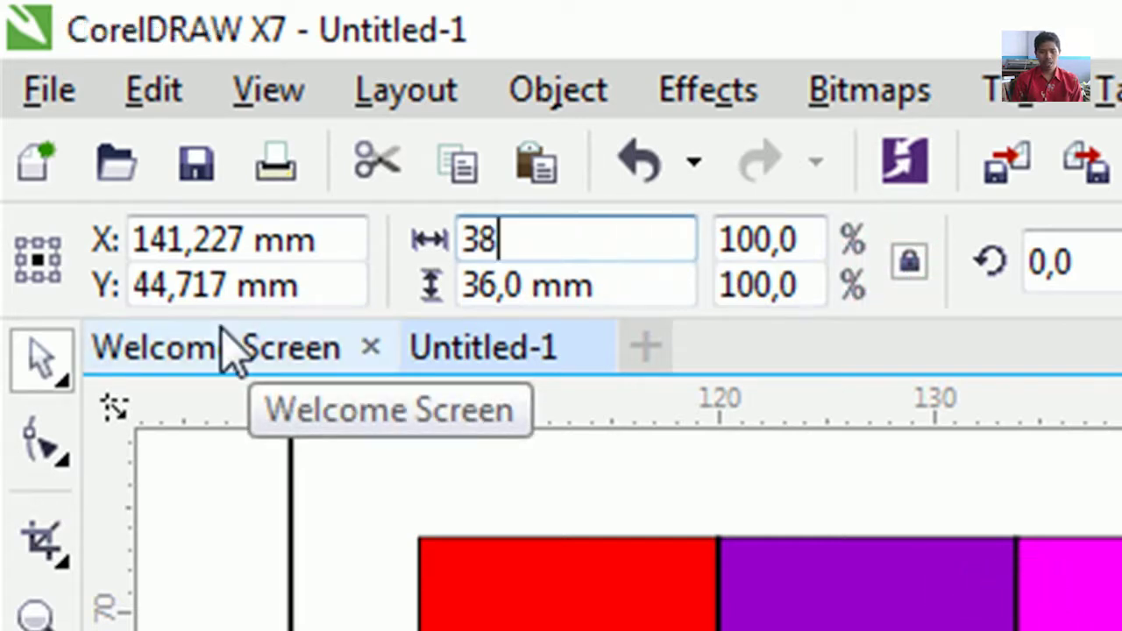
text(,5)
key(Return)
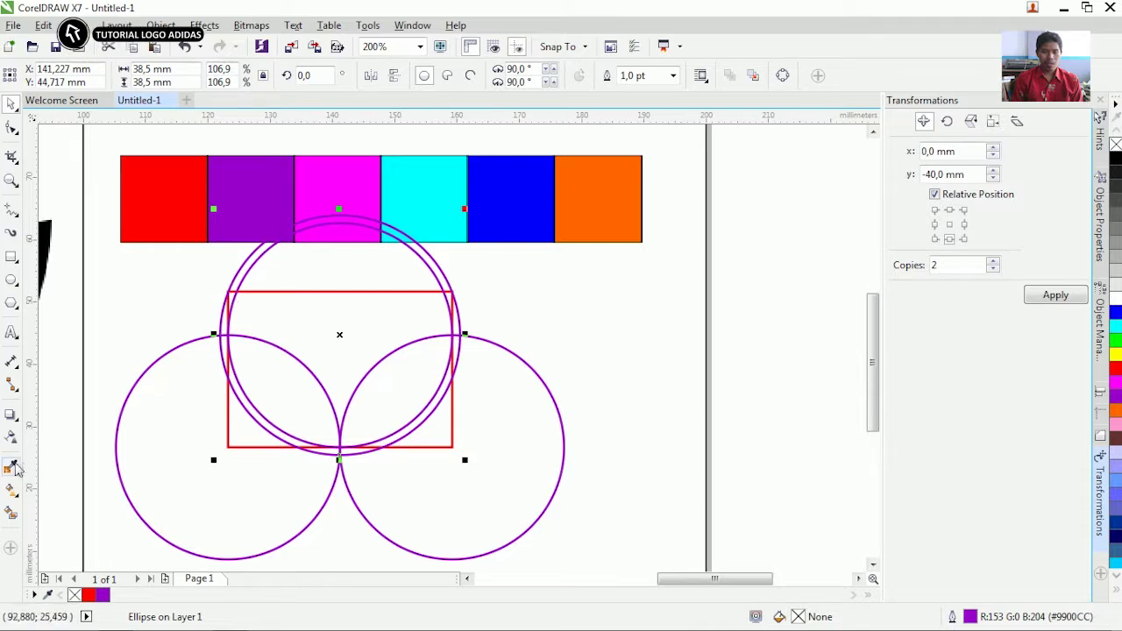
- Sample the cyan swatch and apply that color to the outline of the 38,5 mm circle
click(12, 468)
click(414, 195)
scroll(414, 195, up, 2)
click(433, 235)
scroll(430, 233, down, 2)
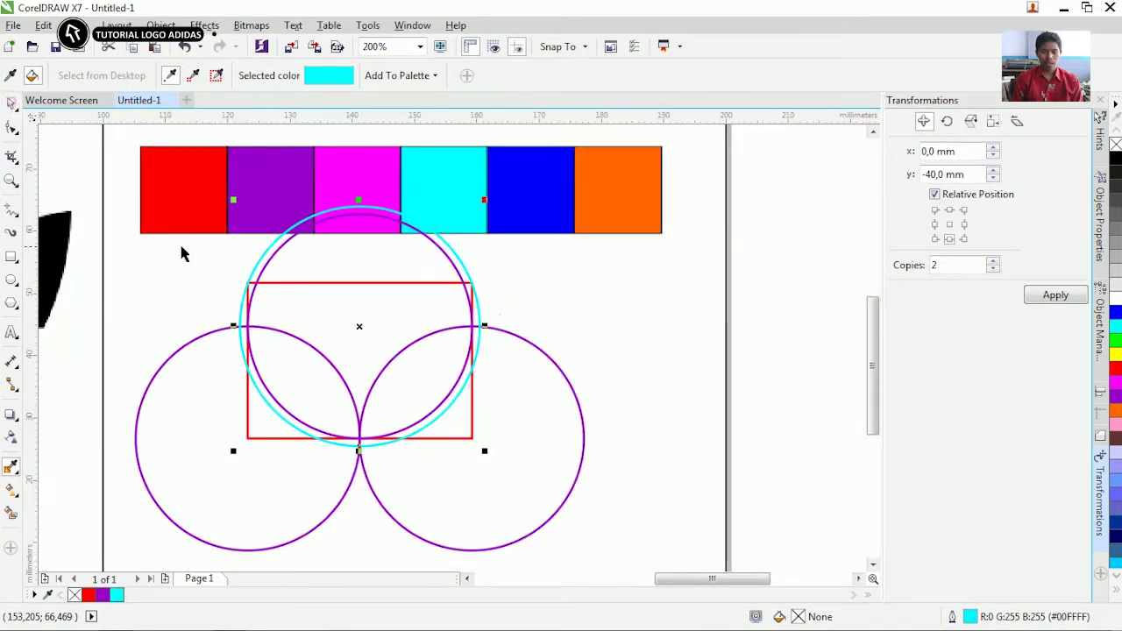
- Center the cyan circle vertically on the red rectangle
key(space)
scroll(235, 282, up, 1)
drag(264, 287, 319, 294)
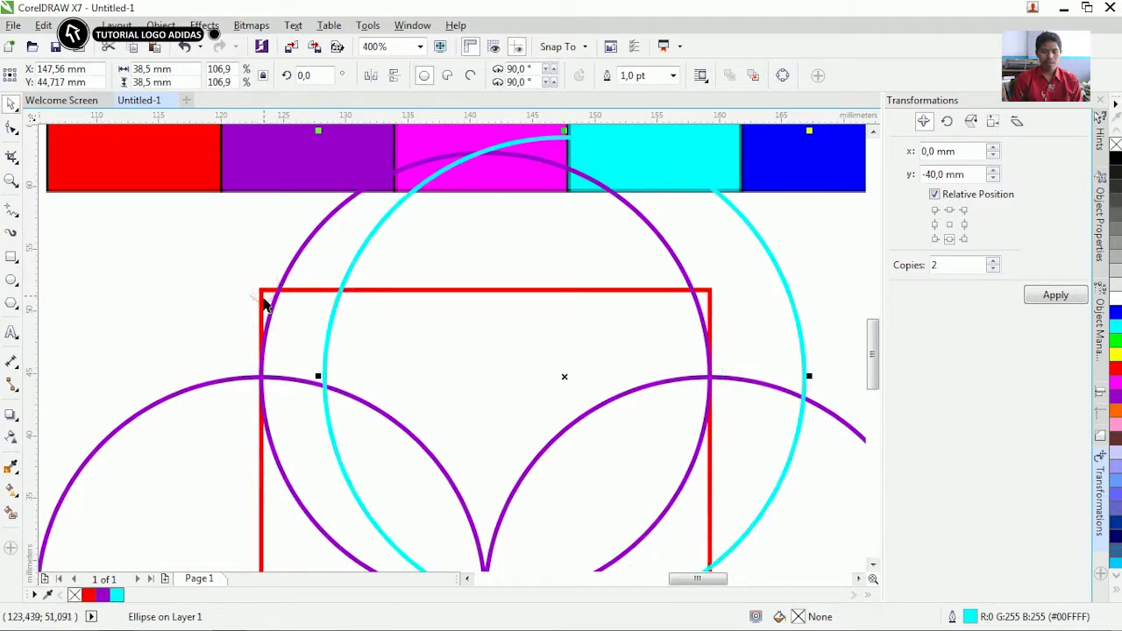
key(ctrl+z)
scroll(264, 303, down, 2)
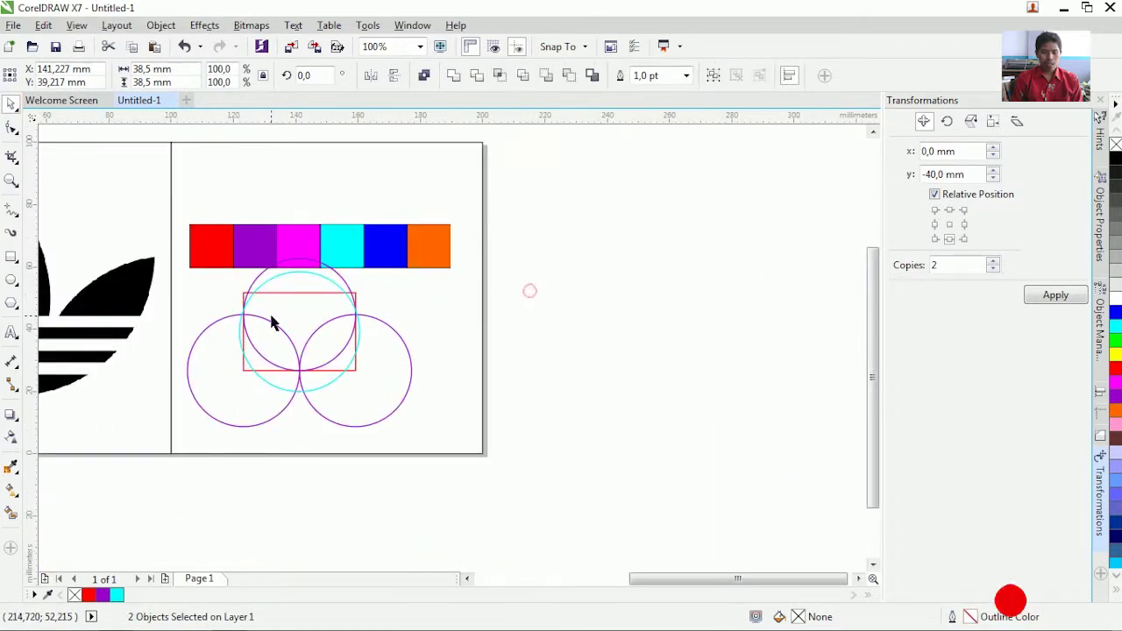
scroll(263, 324, up, 2)
scroll(298, 350, down, 1)
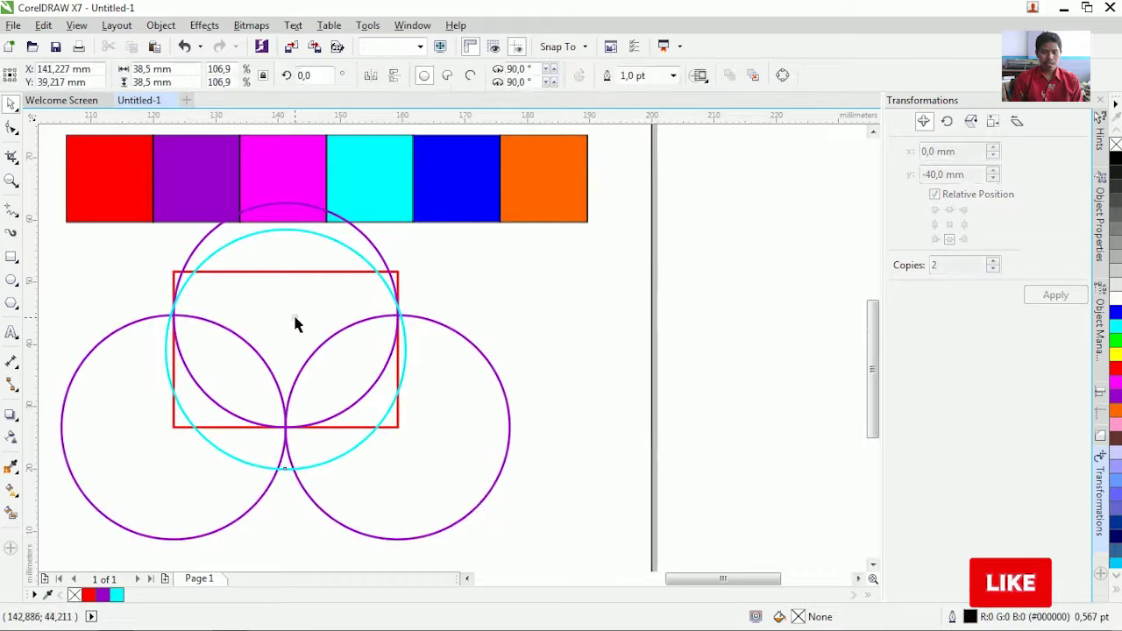
- Move the cyan circle's center to the rectangle's right edge, then paste a copy and center it on the left edge
click(294, 325)
drag(289, 342, 398, 352)
click(43, 25)
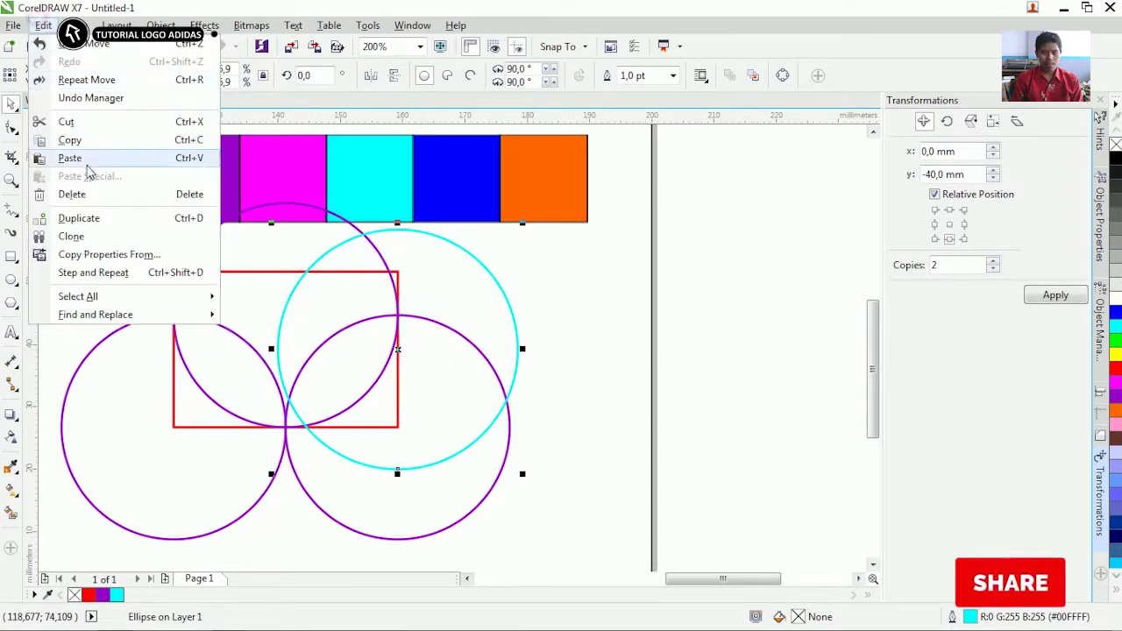
click(80, 136)
click(43, 25)
click(72, 137)
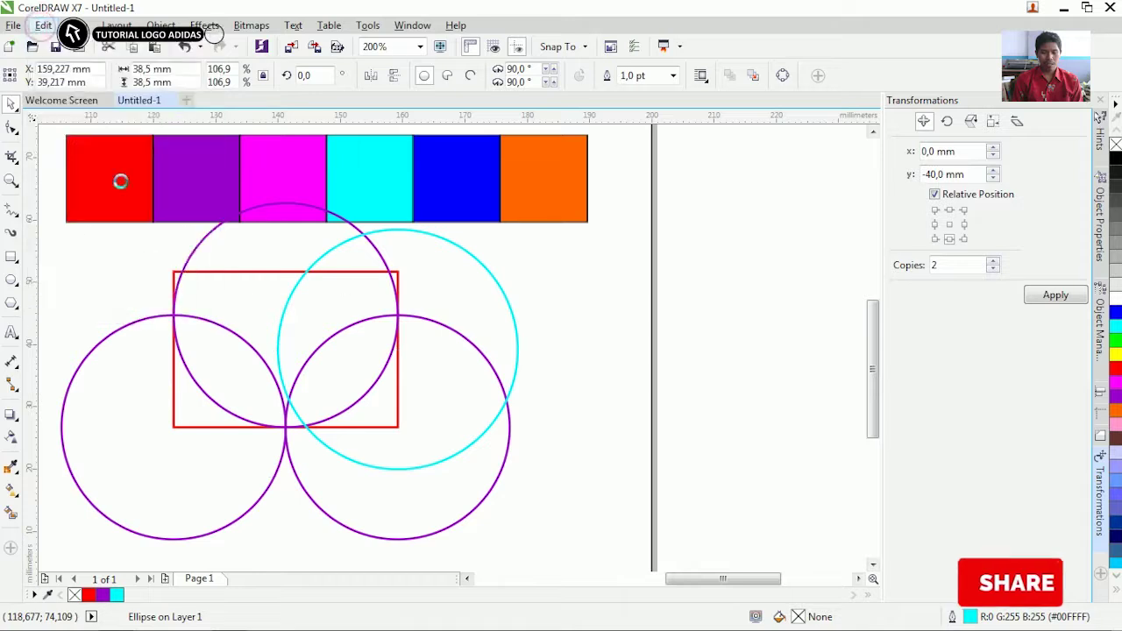
drag(396, 348, 176, 358)
scroll(268, 303, up, 1)
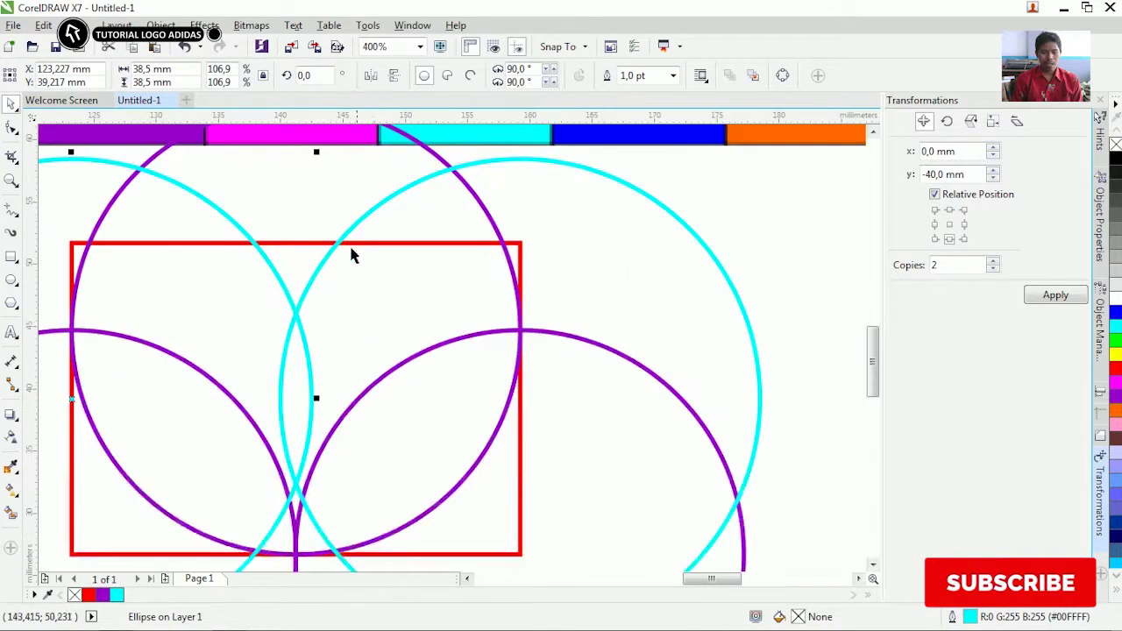
- Move the right cyan circle left until its crossing with the rectangle's top edge snaps onto the left cyan circle's crossing
click(351, 234)
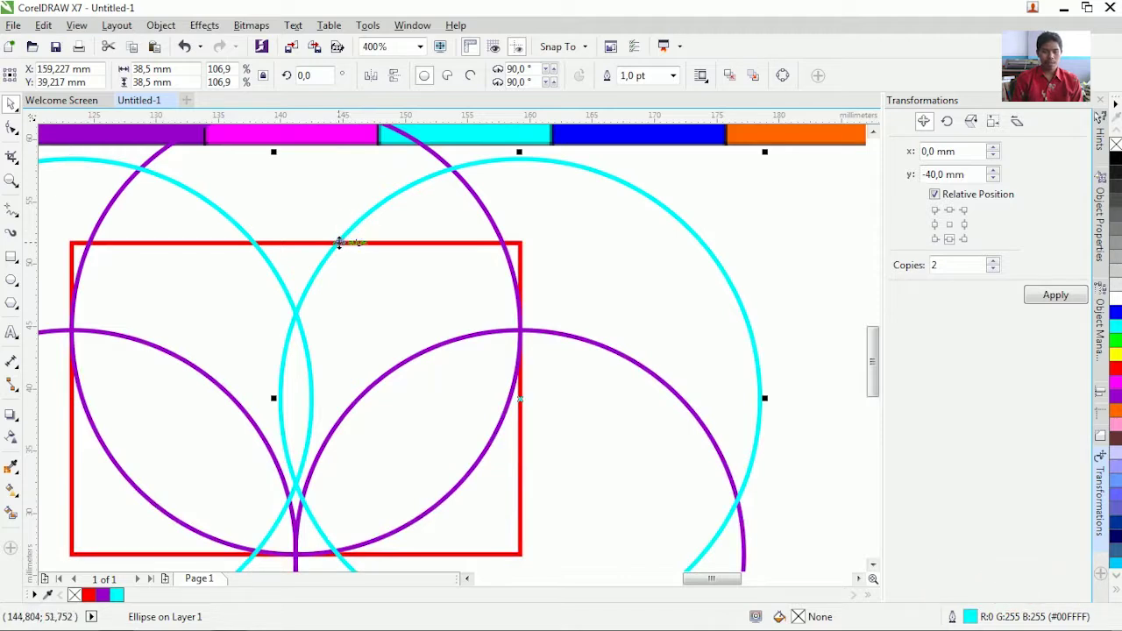
drag(339, 243, 256, 243)
scroll(195, 222, down, 1)
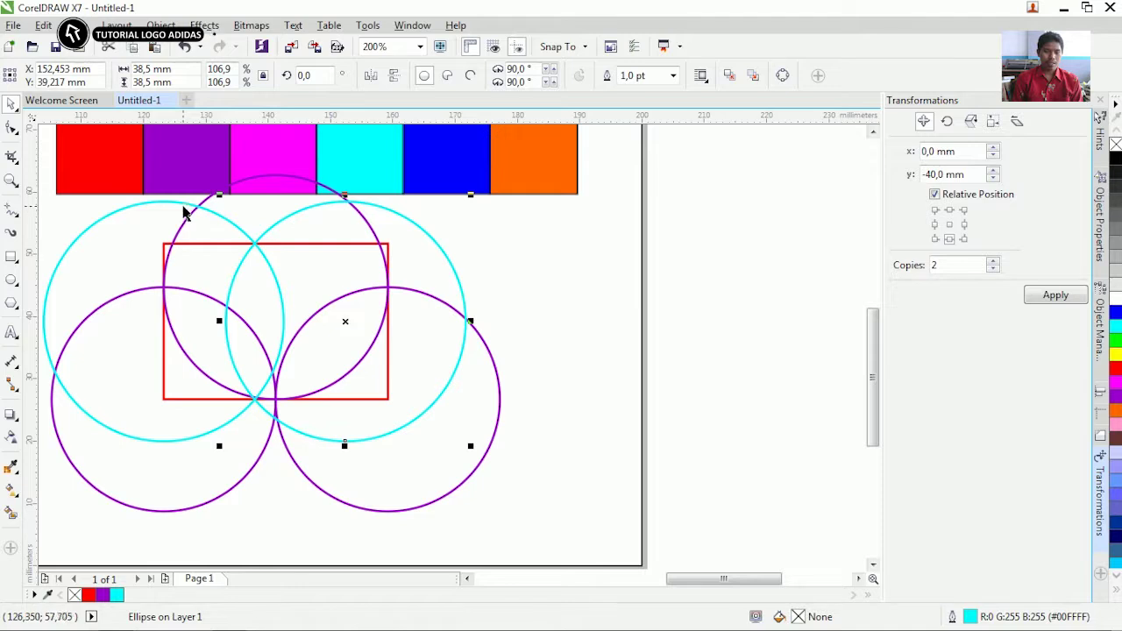
- Group the two cyan circles and center the group horizontally on the top purple circle
shift+click(184, 202)
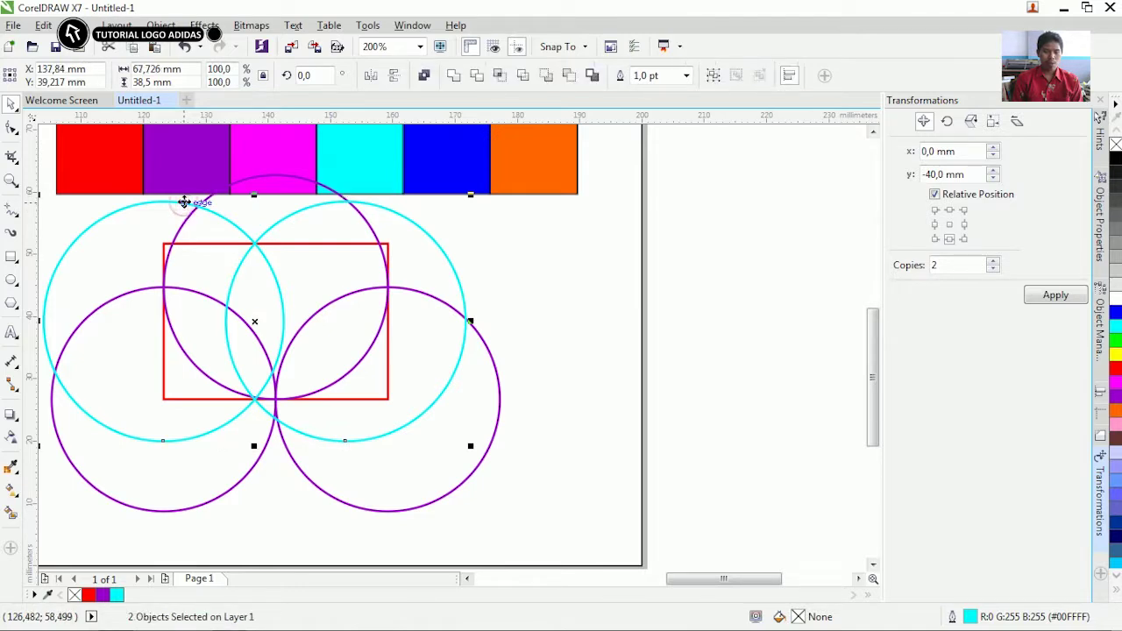
scroll(184, 201, up, 2)
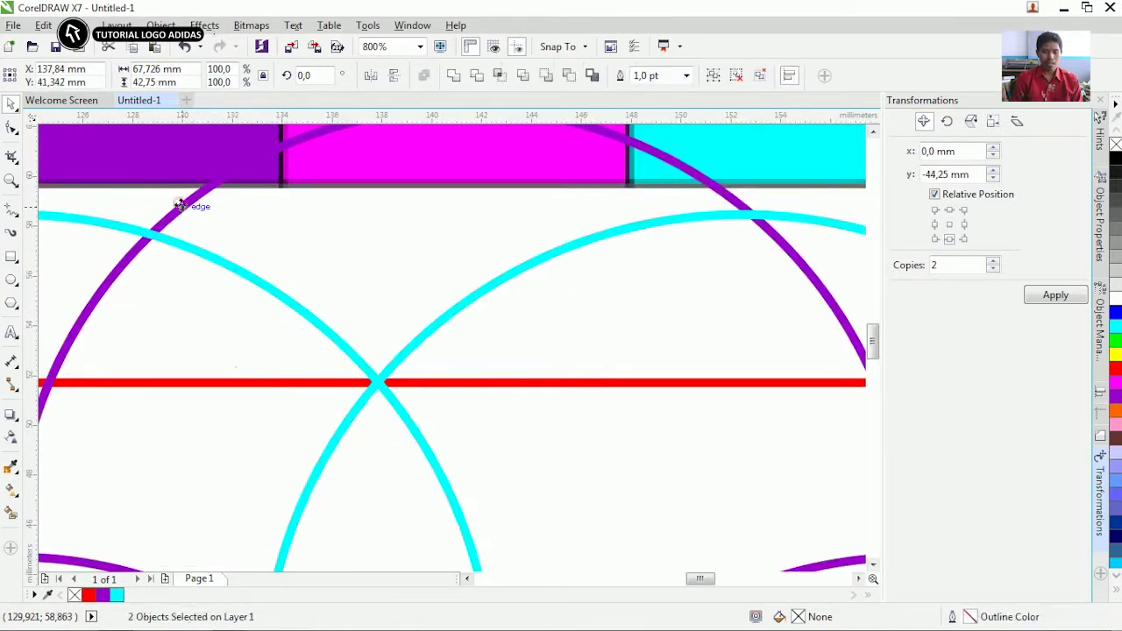
scroll(327, 233, down, 3)
click(377, 328)
scroll(346, 436, up, 1)
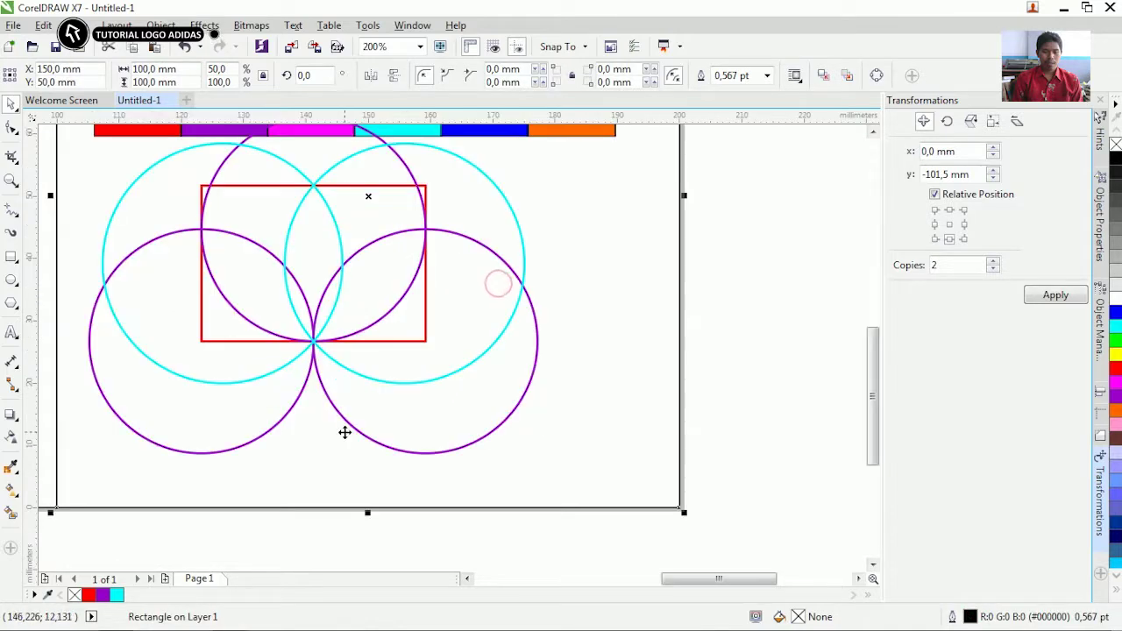
- Move the lower-right purple circle right to about X 161,7 mm so its inner edge just touches the cyan arc
click(348, 429)
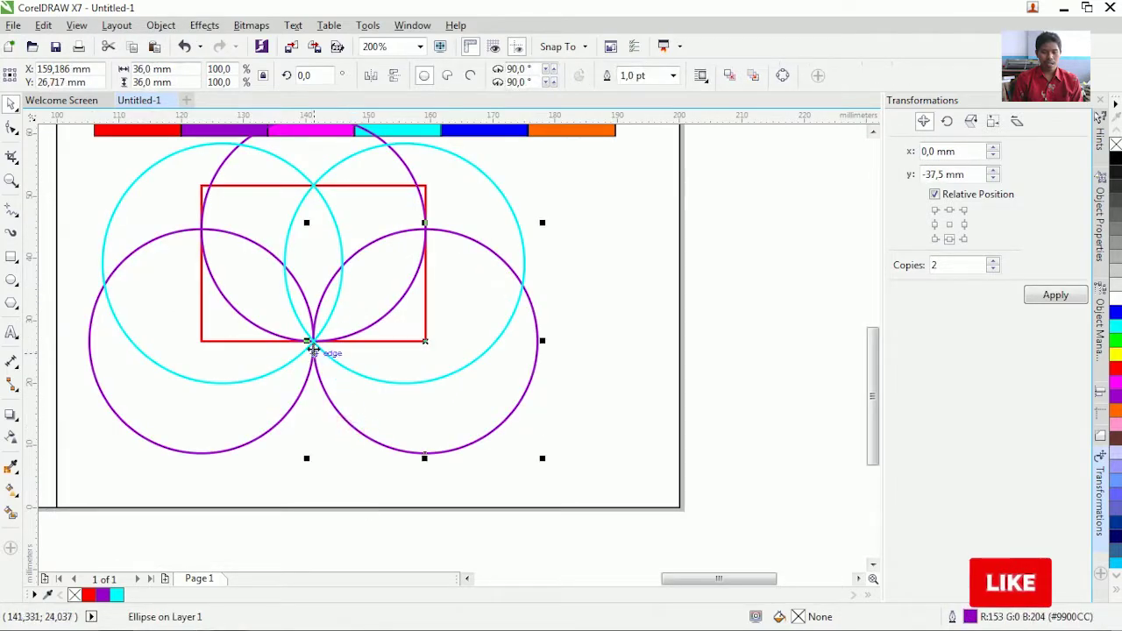
scroll(318, 318, up, 1)
drag(317, 420, 350, 416)
key(ctrl+z)
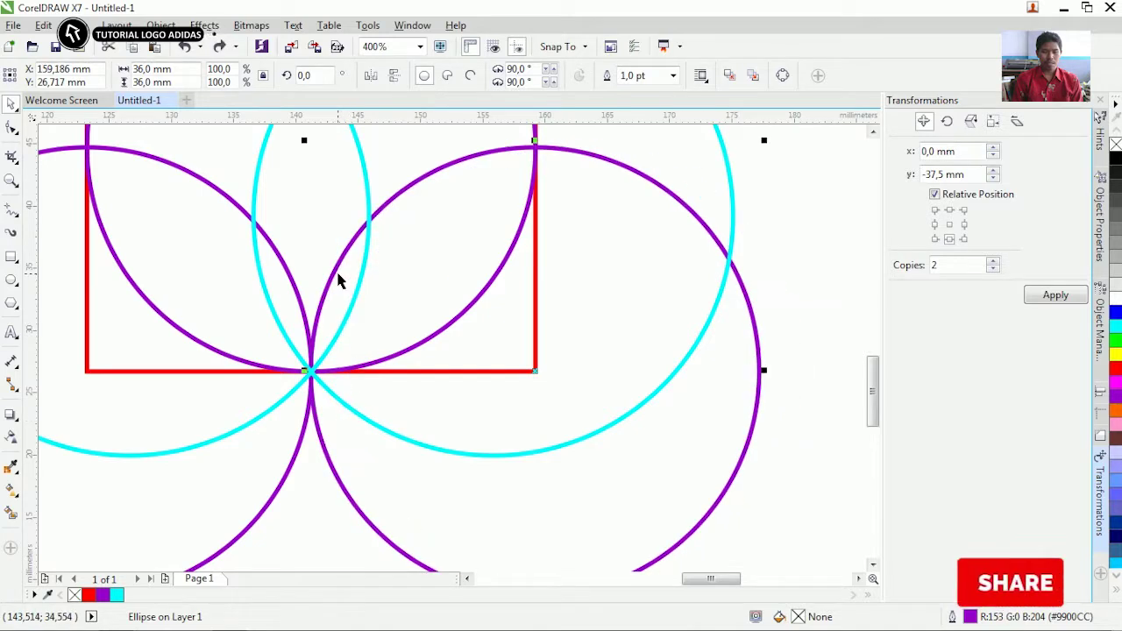
scroll(322, 289, up, 1)
scroll(320, 289, down, 1)
mouse_move(325, 281)
mouse_down()
mouse_move(338, 278)
mouse_move(362, 306)
mouse_move(342, 290)
mouse_up()
scroll(365, 301, up, 1)
scroll(389, 326, down, 2)
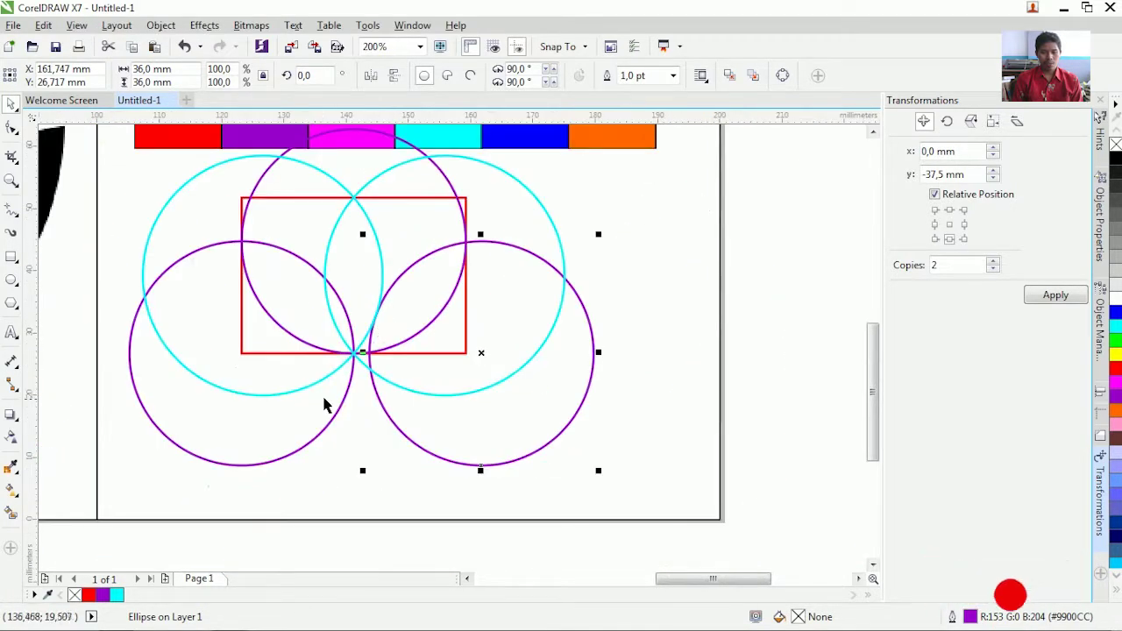
- Move the lower-left purple circle left to about X 120,7 mm so its inner edge just touches the cyan arc
scroll(324, 314, up, 2)
scroll(325, 296, down, 1)
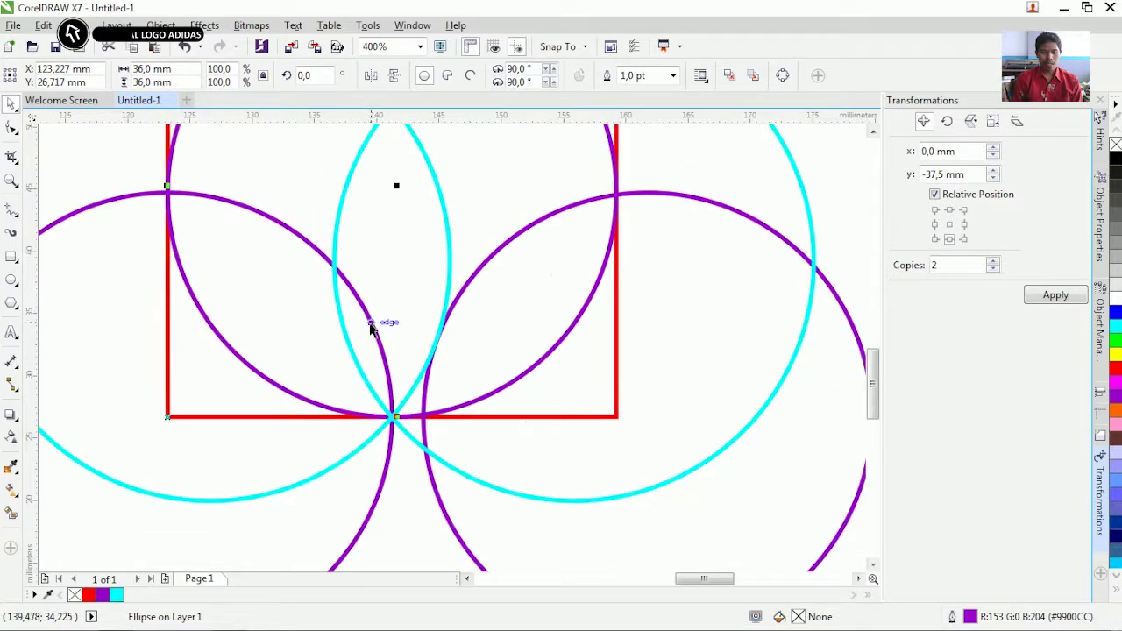
drag(368, 332, 345, 342)
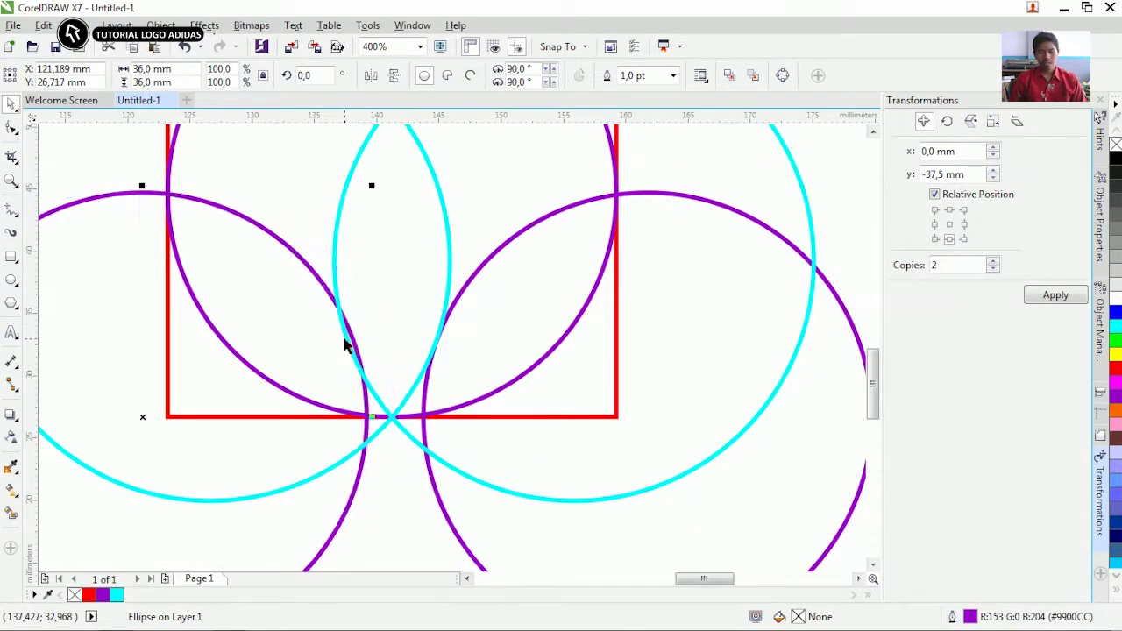
scroll(355, 340, up, 2)
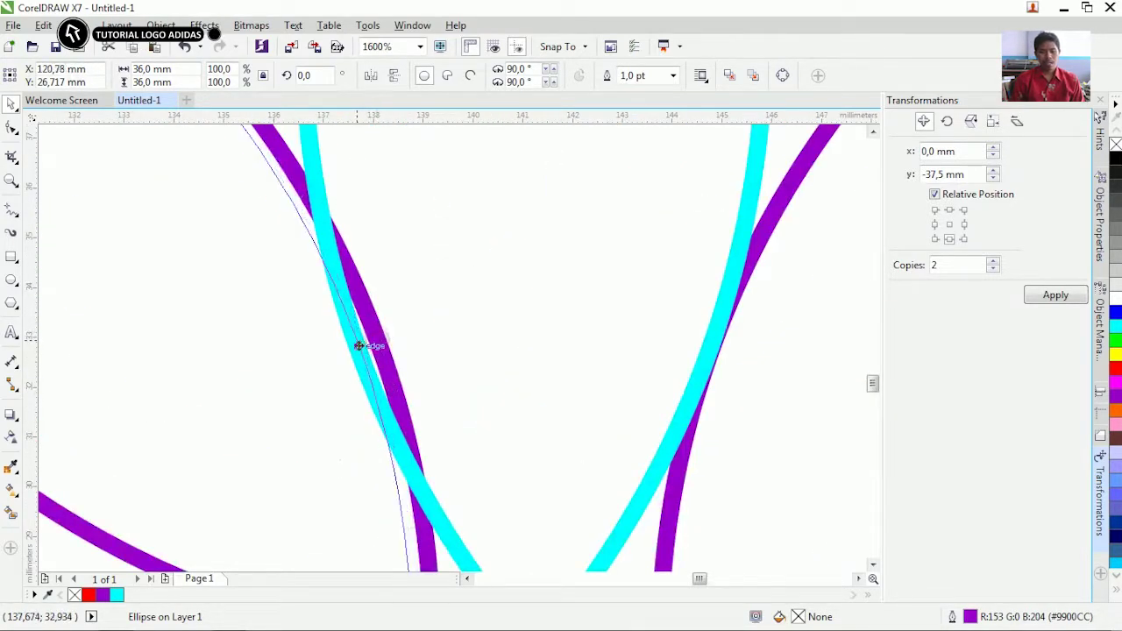
drag(351, 348, 356, 348)
scroll(357, 353, down, 1)
scroll(357, 353, up, 2)
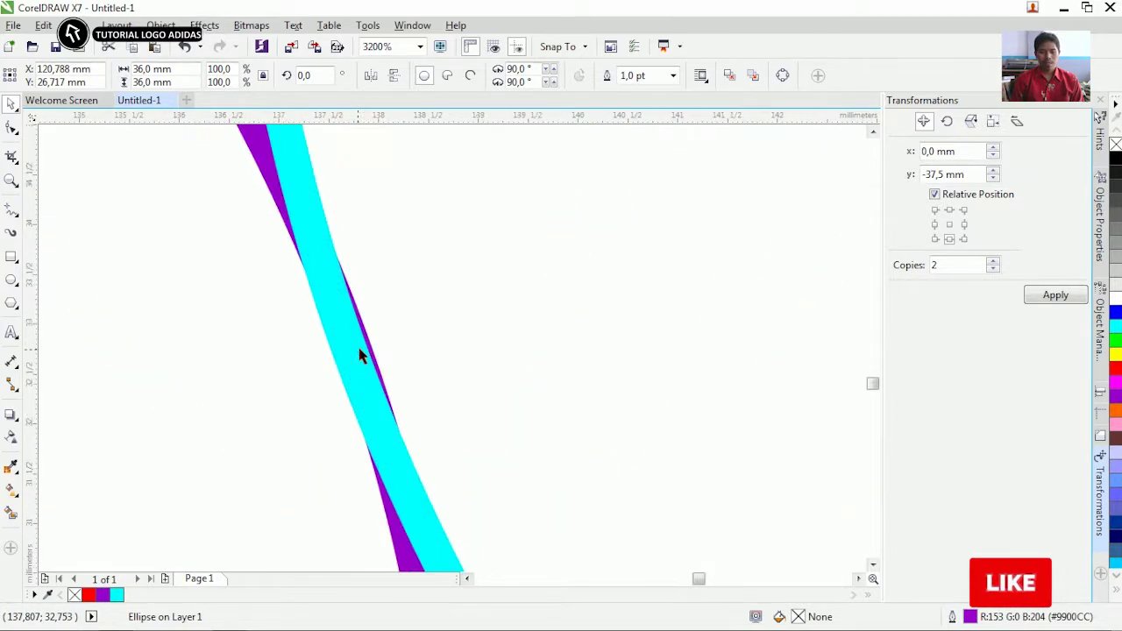
scroll(334, 289, down, 1)
scroll(353, 384, down, 1)
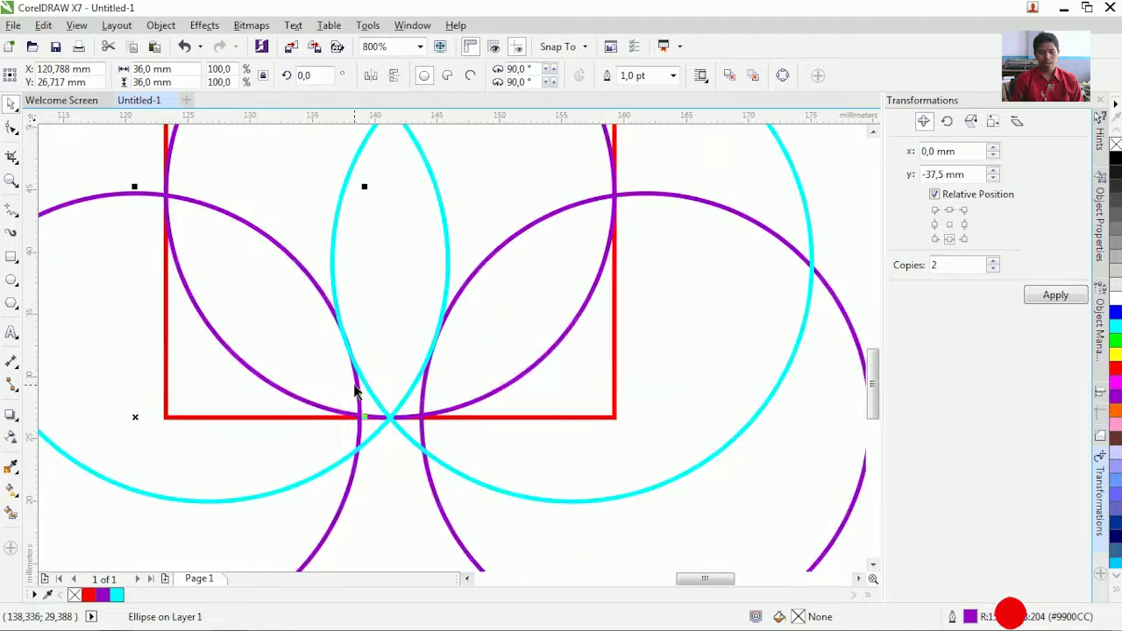
scroll(350, 351, up, 2)
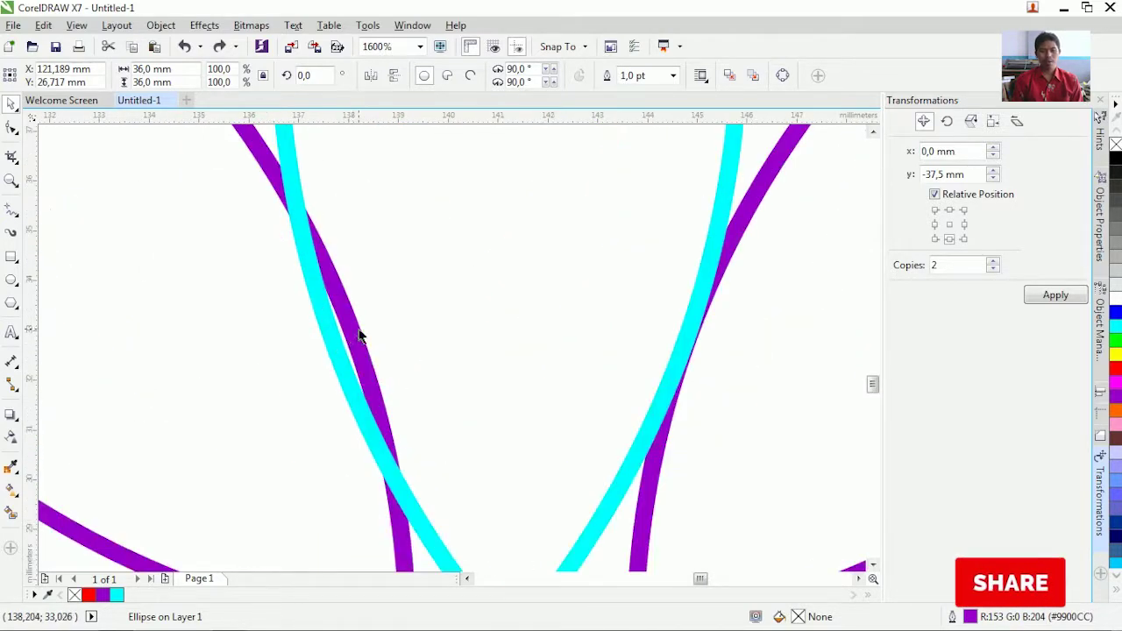
drag(346, 346, 333, 357)
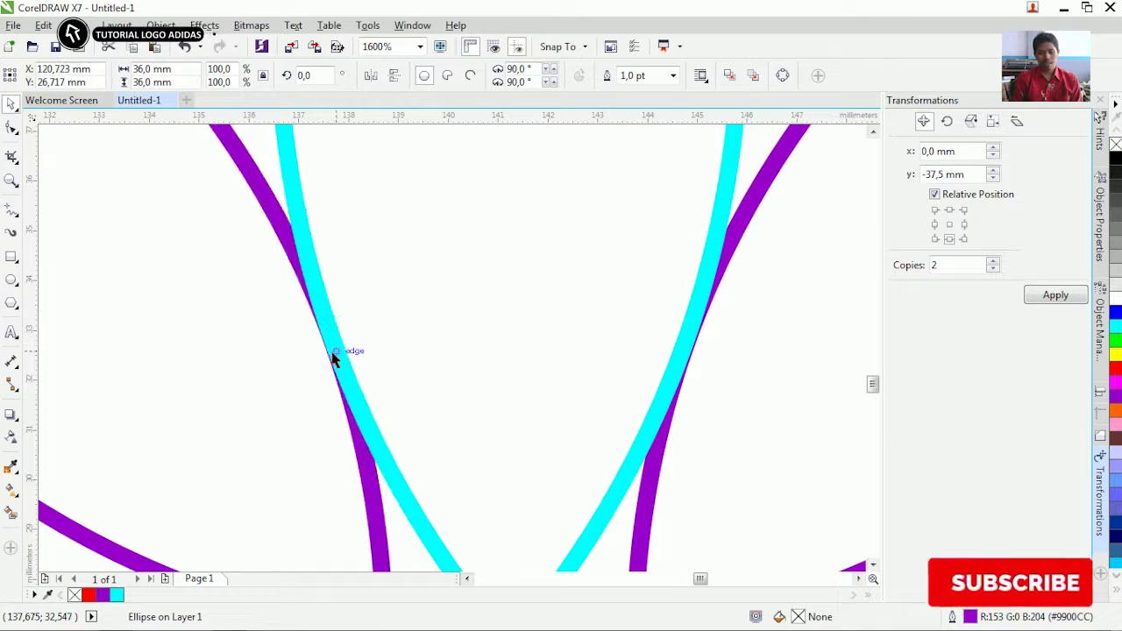
scroll(341, 350, down, 2)
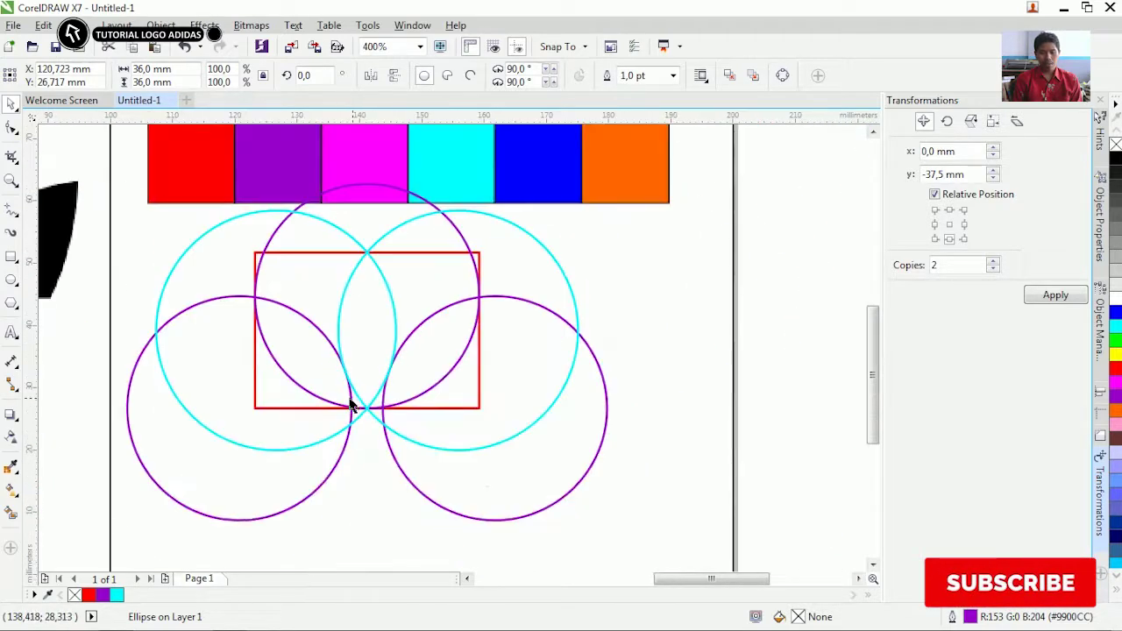
- Group the two lower purple circles and center the group horizontally on the top purple circle
shift+click(447, 480)
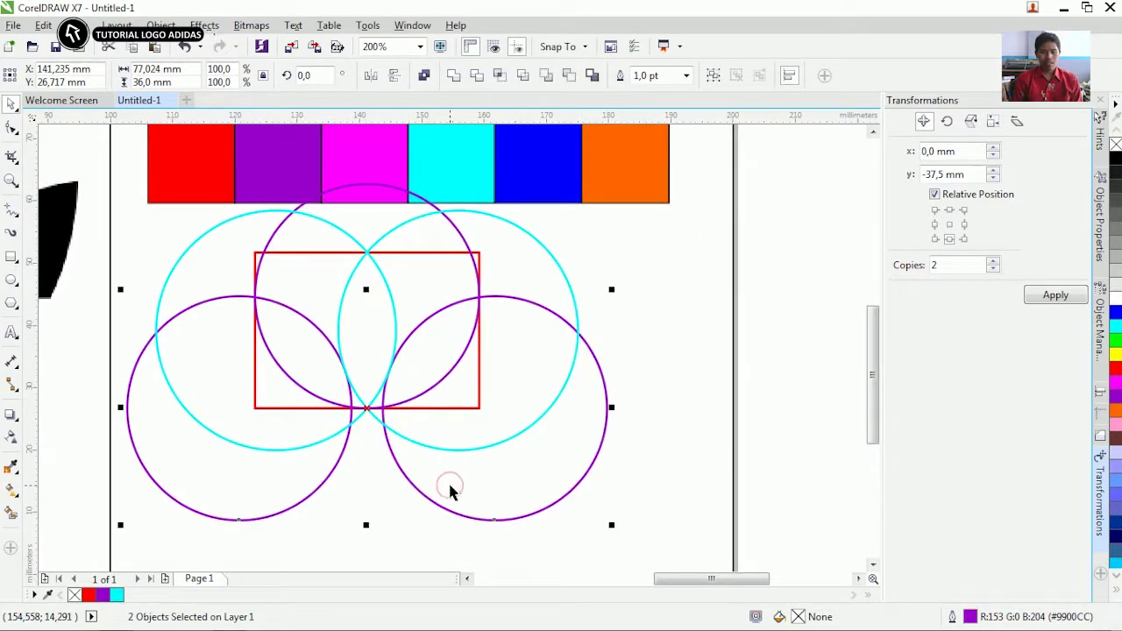
key(ctrl+g)
scroll(366, 208, up, 1)
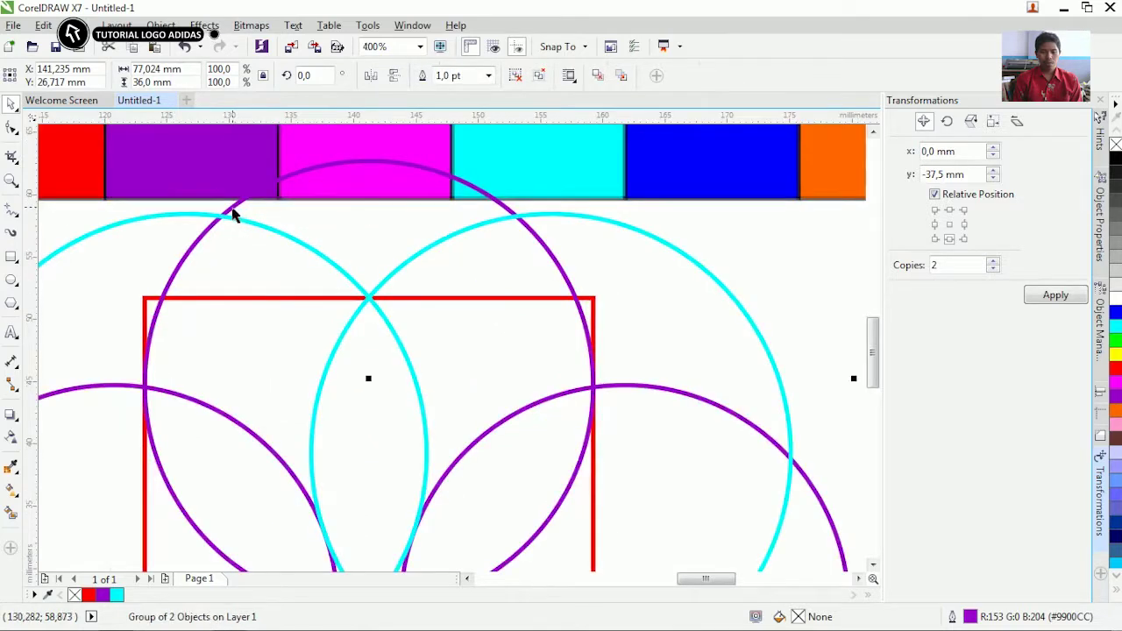
key(ctrl+u)
scroll(283, 219, down, 1)
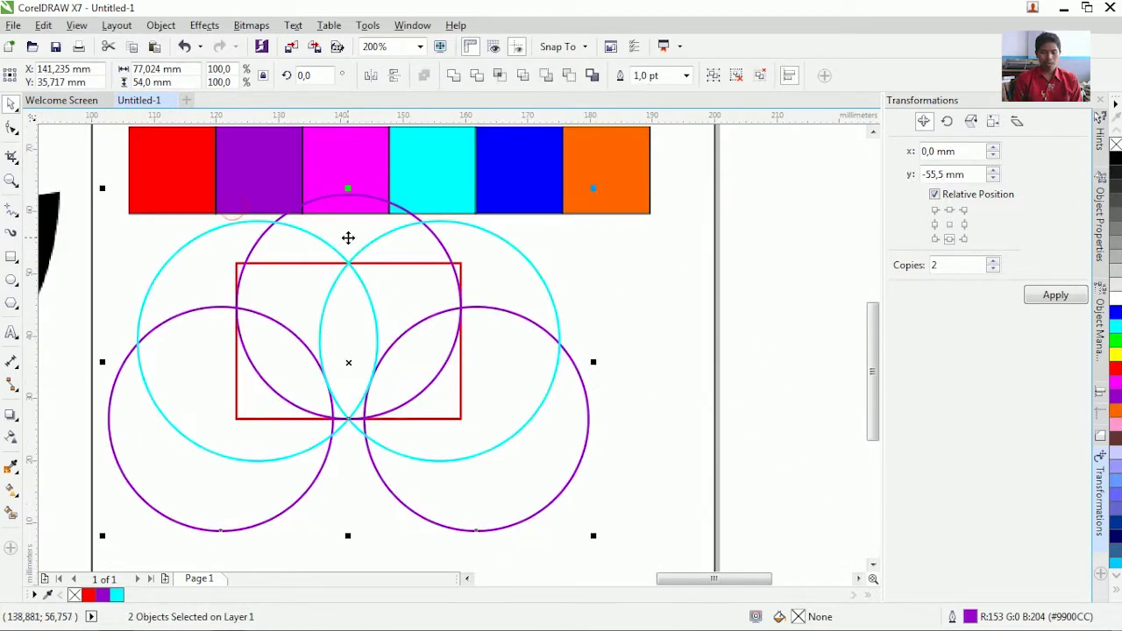
click(743, 380)
click(403, 503)
key(ctrl+g)
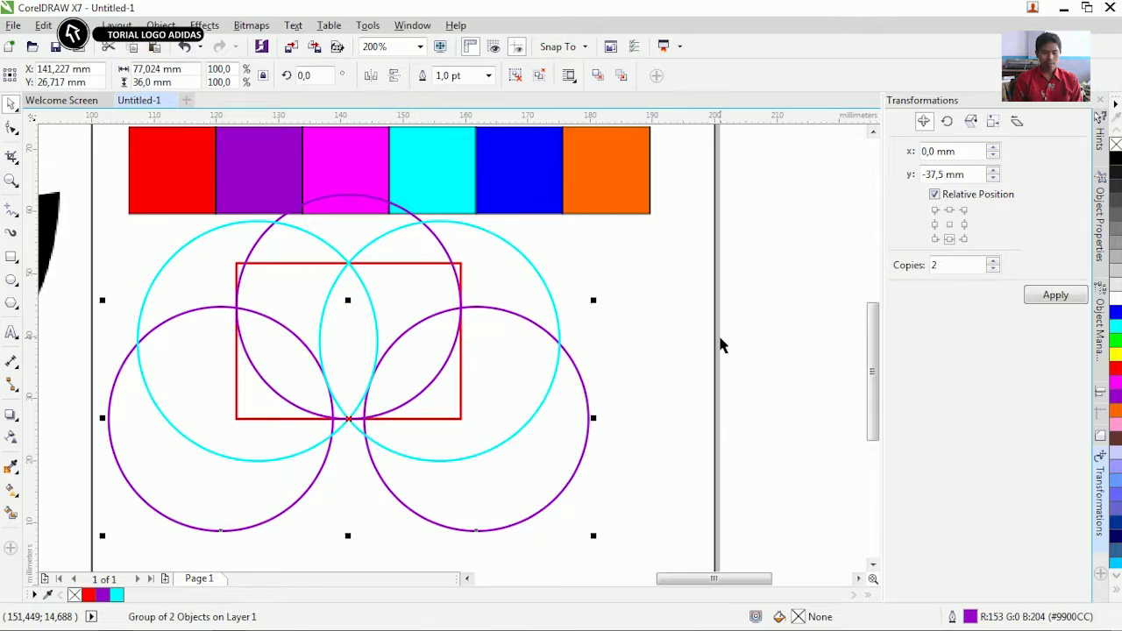
click(783, 322)
- Use Smart Fill to create the left, middle and right leaf shapes from the circle intersections inside the red rectangle
scroll(329, 402, up, 1)
click(17, 510)
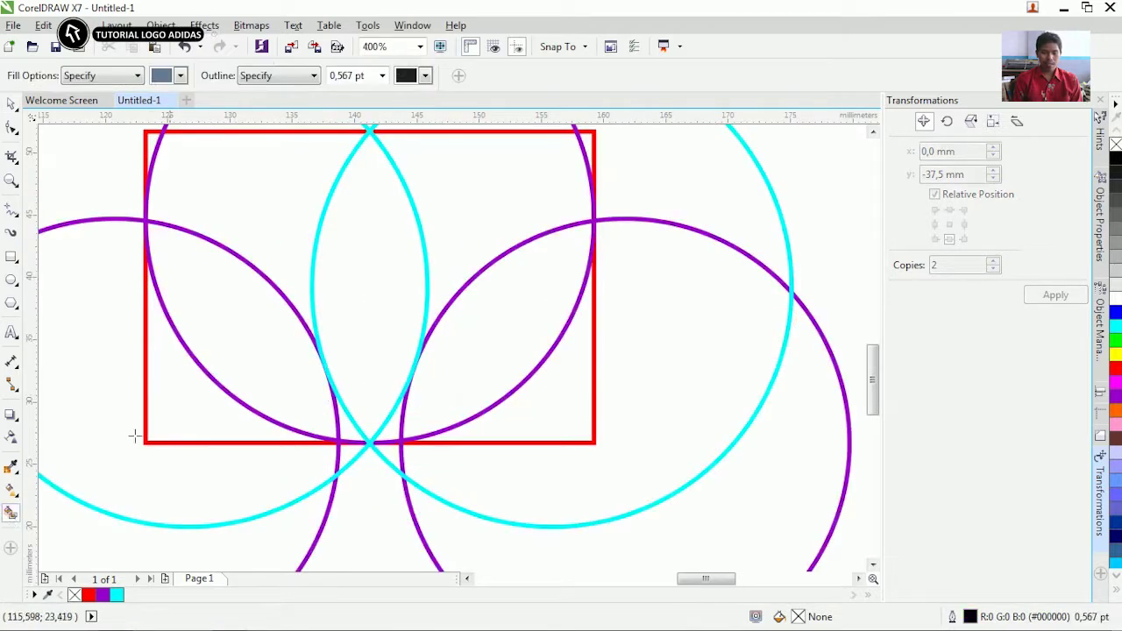
click(271, 337)
click(368, 331)
click(463, 345)
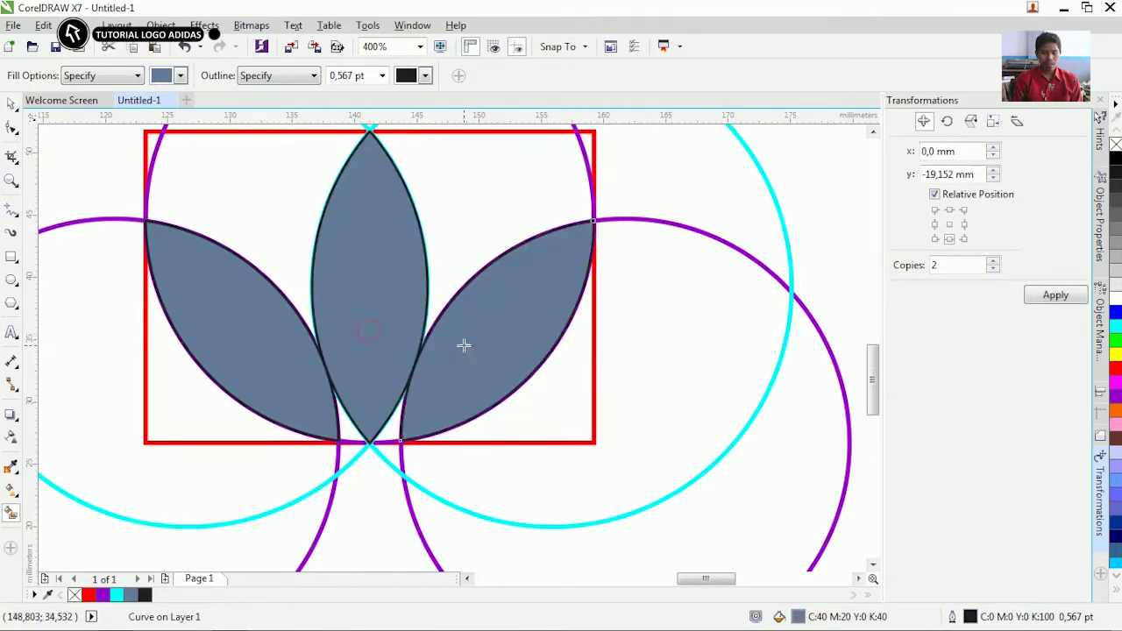
- Select the three grey-blue leaves and move them horizontally off the construction circles to about X 186,7 mm
scroll(372, 386, up, 1)
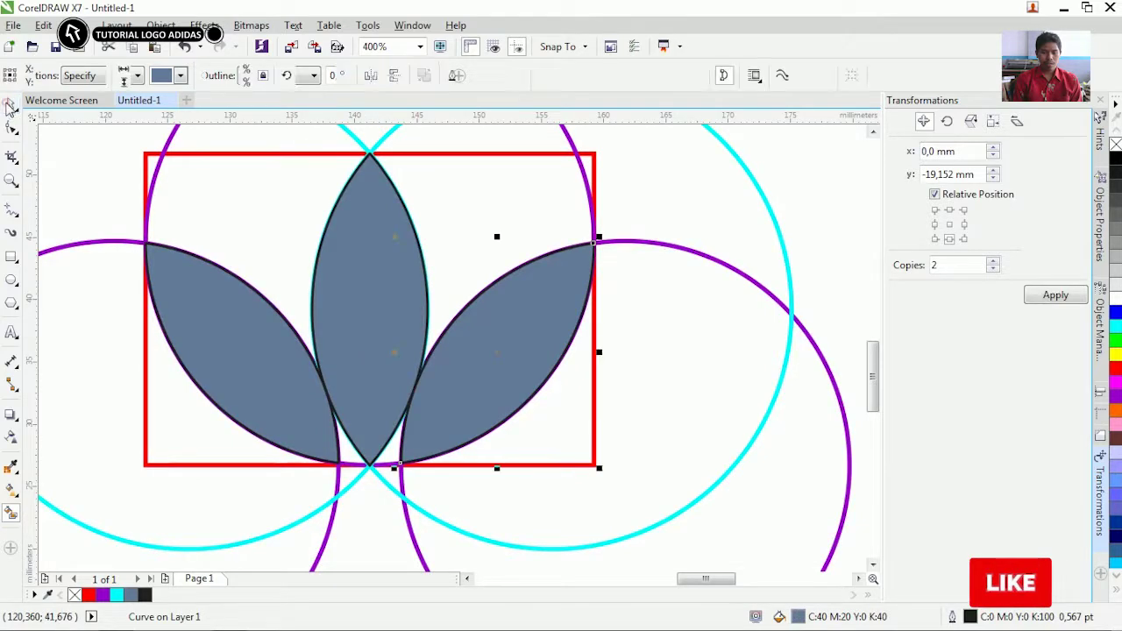
click(10, 105)
scroll(353, 373, down, 2)
scroll(343, 350, up, 2)
click(342, 351)
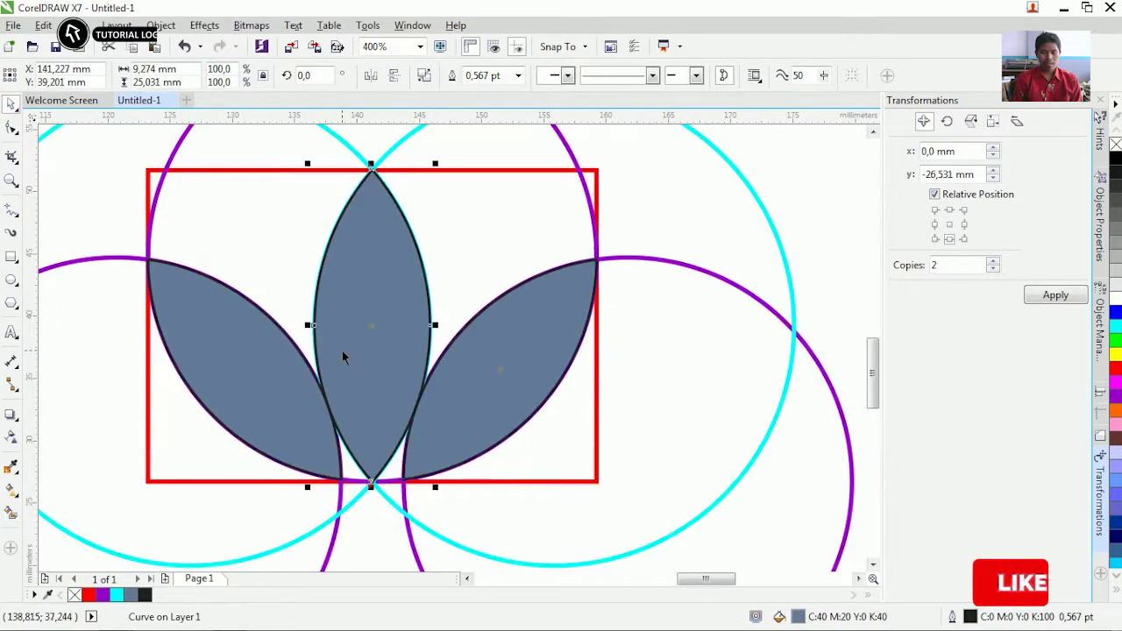
shift+click(255, 365)
scroll(255, 365, down, 2)
shift+click(368, 371)
drag(368, 372, 604, 360)
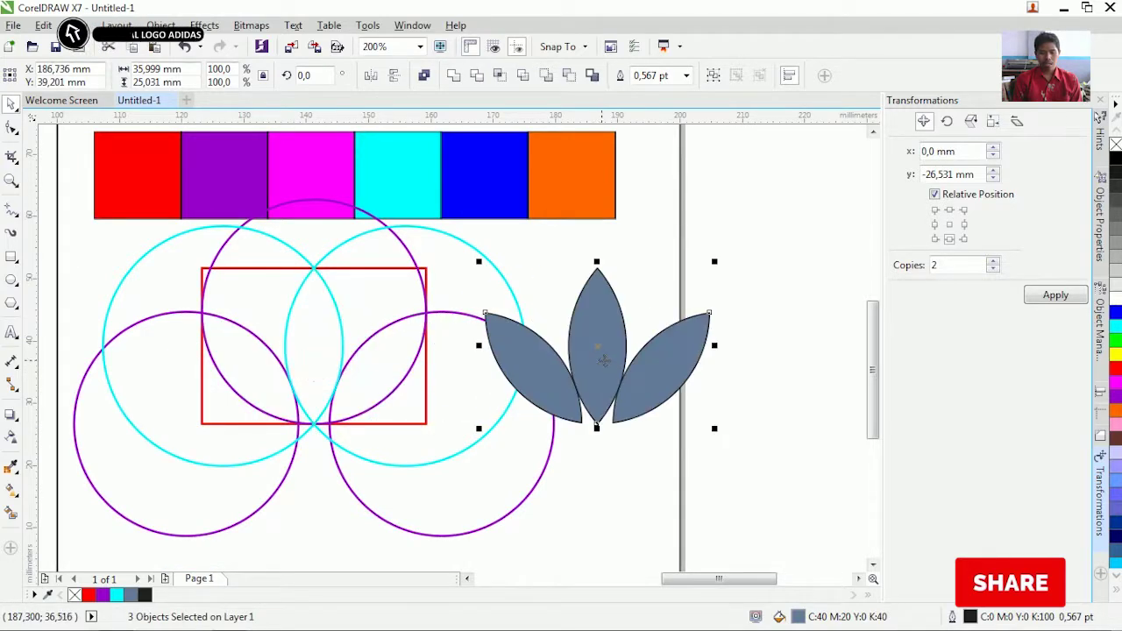
click(780, 409)
scroll(429, 264, up, 2)
click(426, 284)
scroll(425, 280, down, 2)
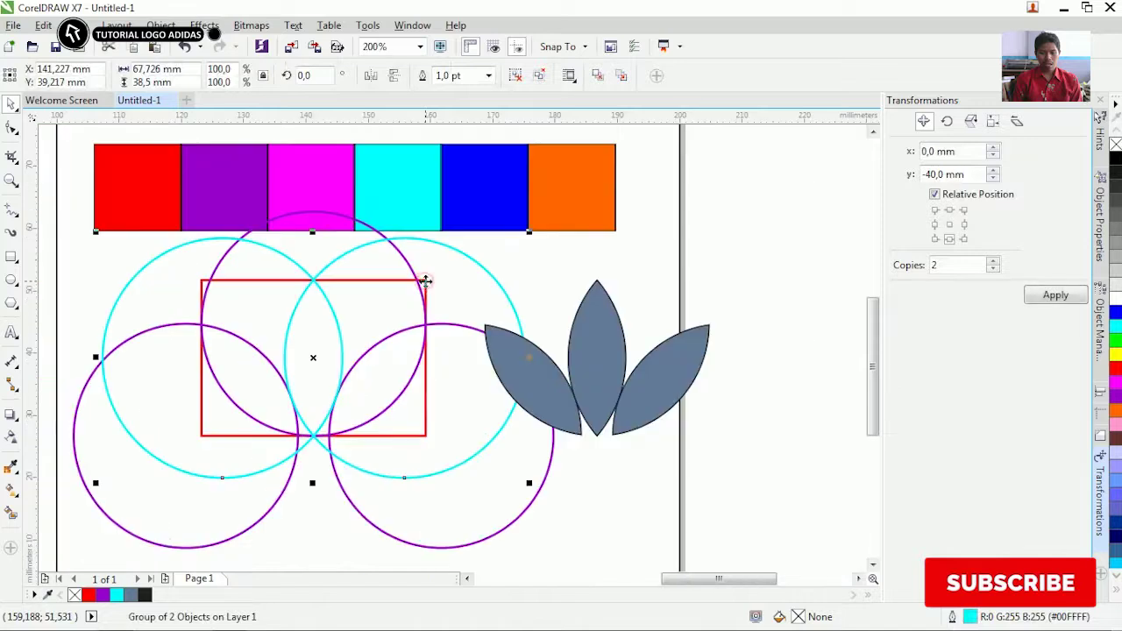
click(751, 388)
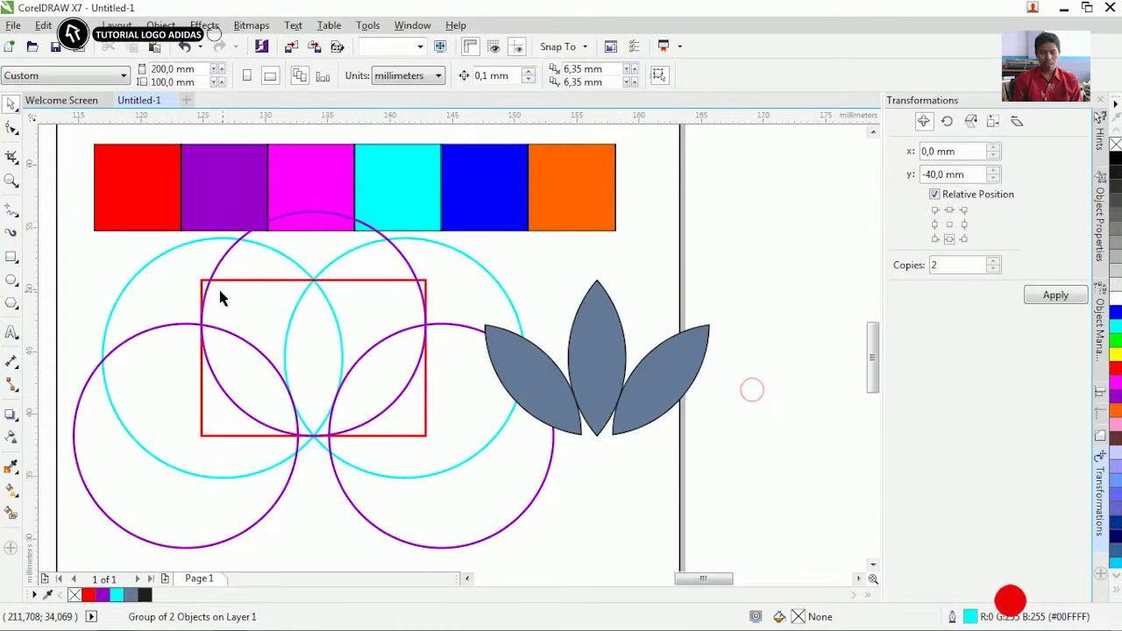
- Duplicate the red rectangle in place and shrink the copy from its top edge to a height of 12,5 mm
scroll(221, 294, up, 2)
click(248, 267)
scroll(391, 268, down, 2)
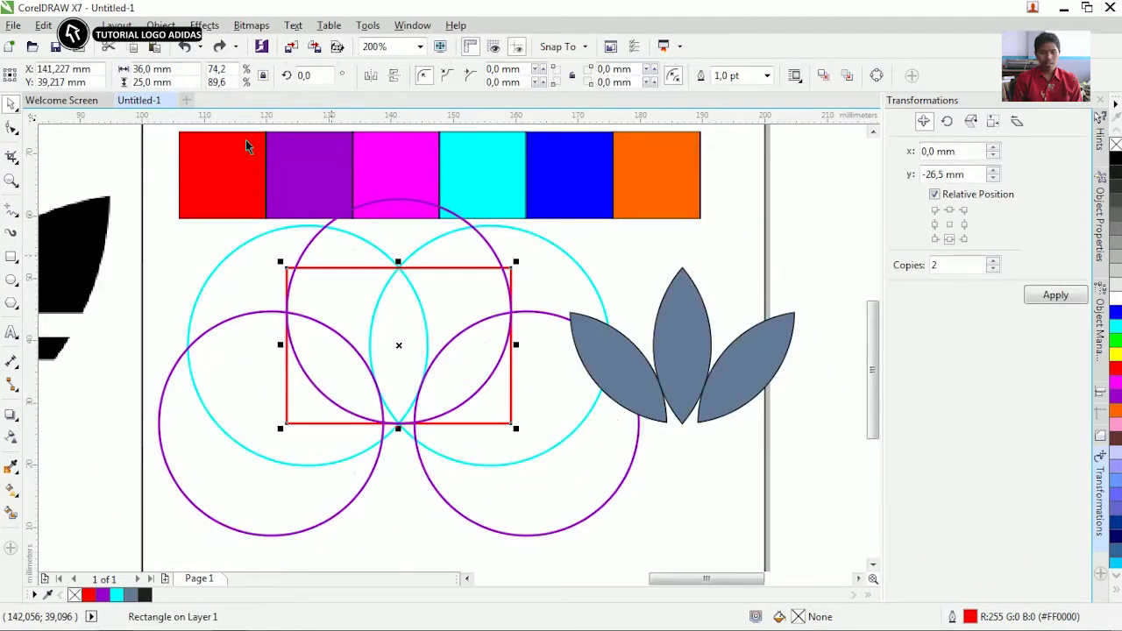
click(42, 26)
click(74, 145)
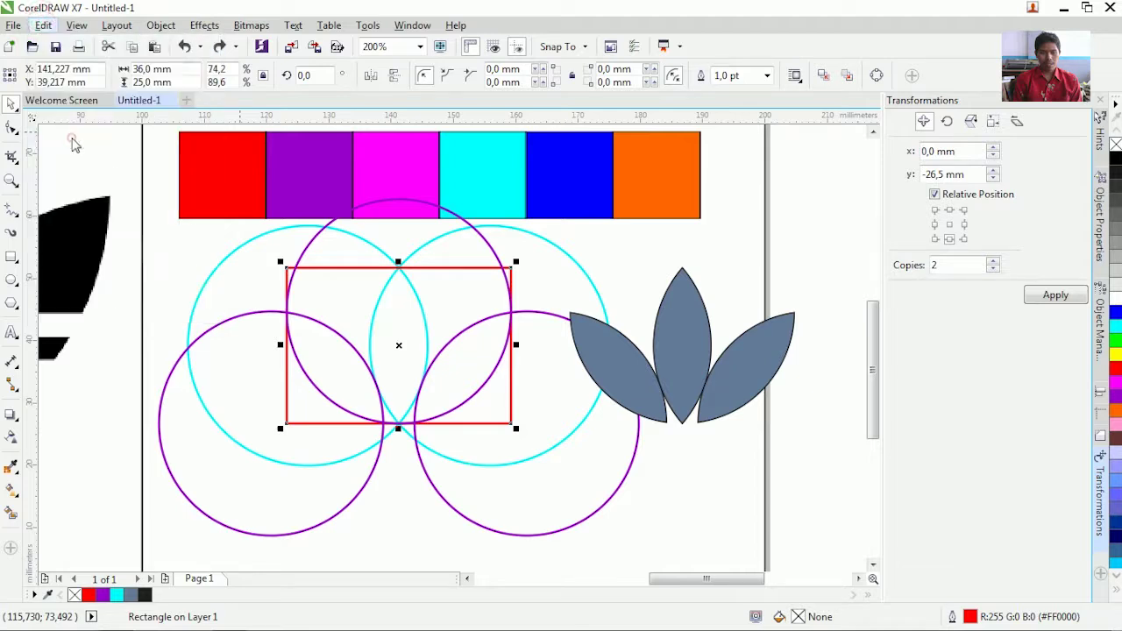
click(43, 26)
click(75, 158)
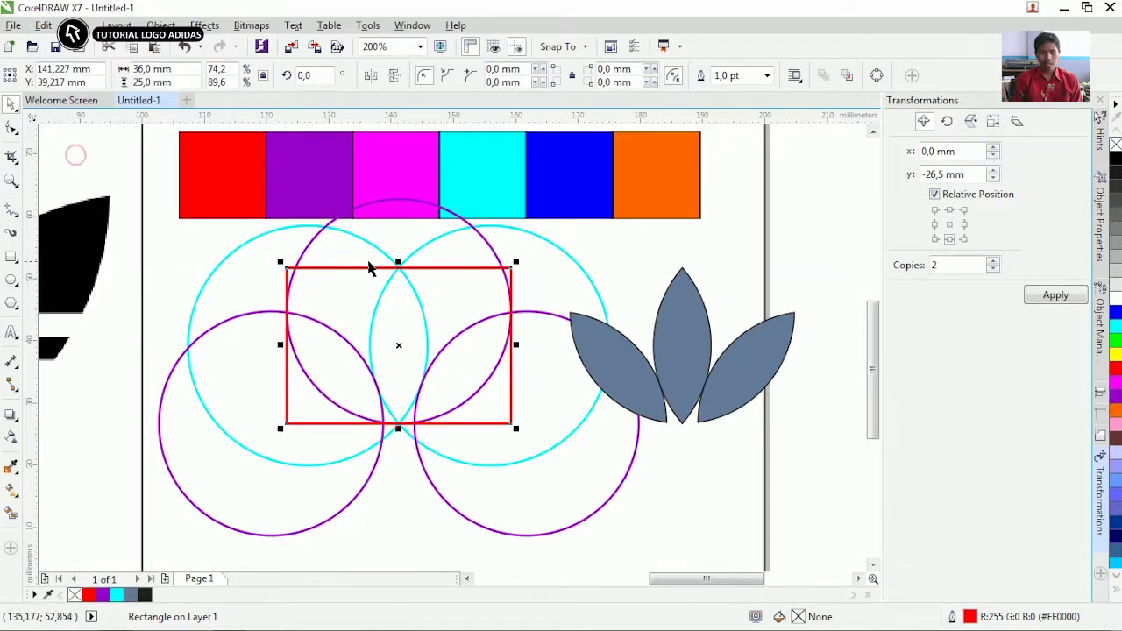
drag(400, 283, 402, 334)
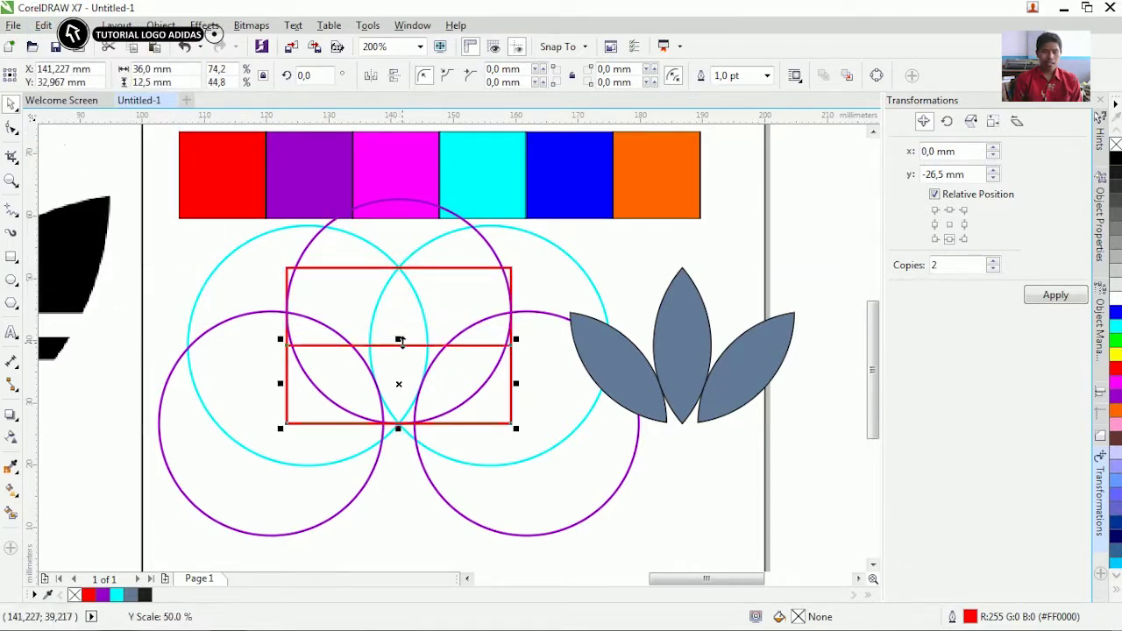
- Duplicate the half-height red rectangle in place and shrink the copy to a narrow strip about 3,4 mm high
click(44, 27)
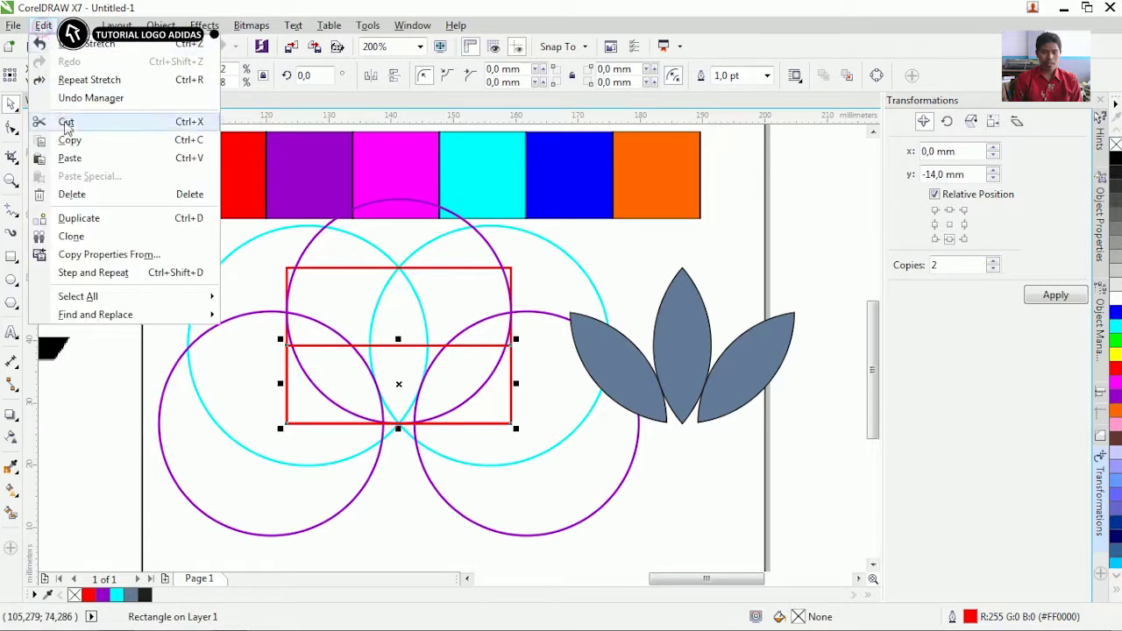
click(69, 140)
click(44, 25)
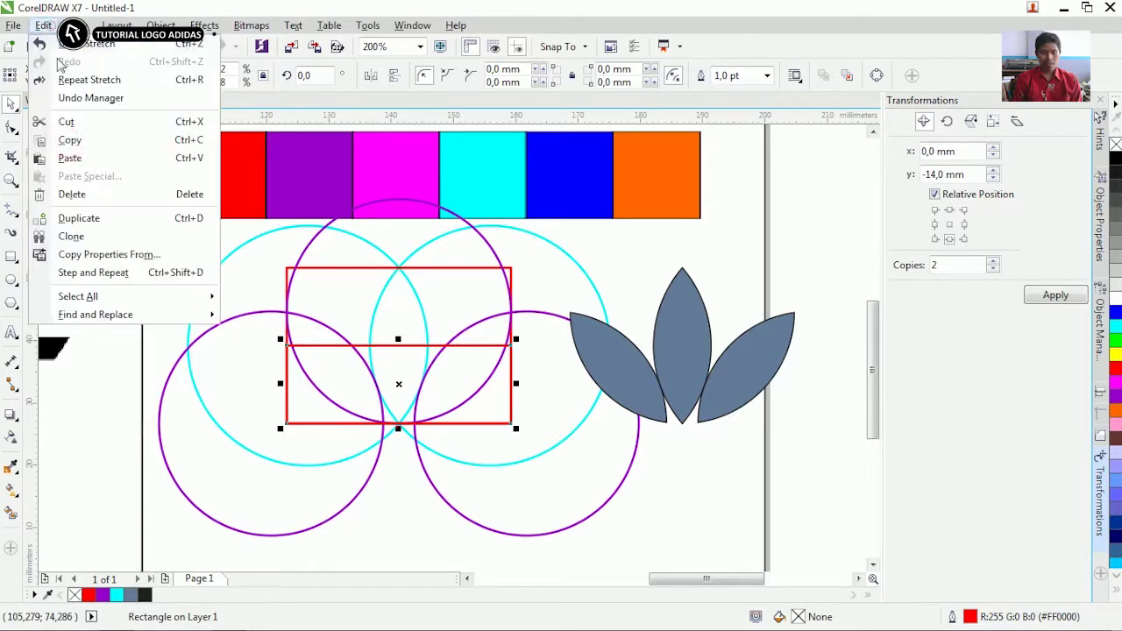
click(83, 158)
scroll(389, 376, up, 1)
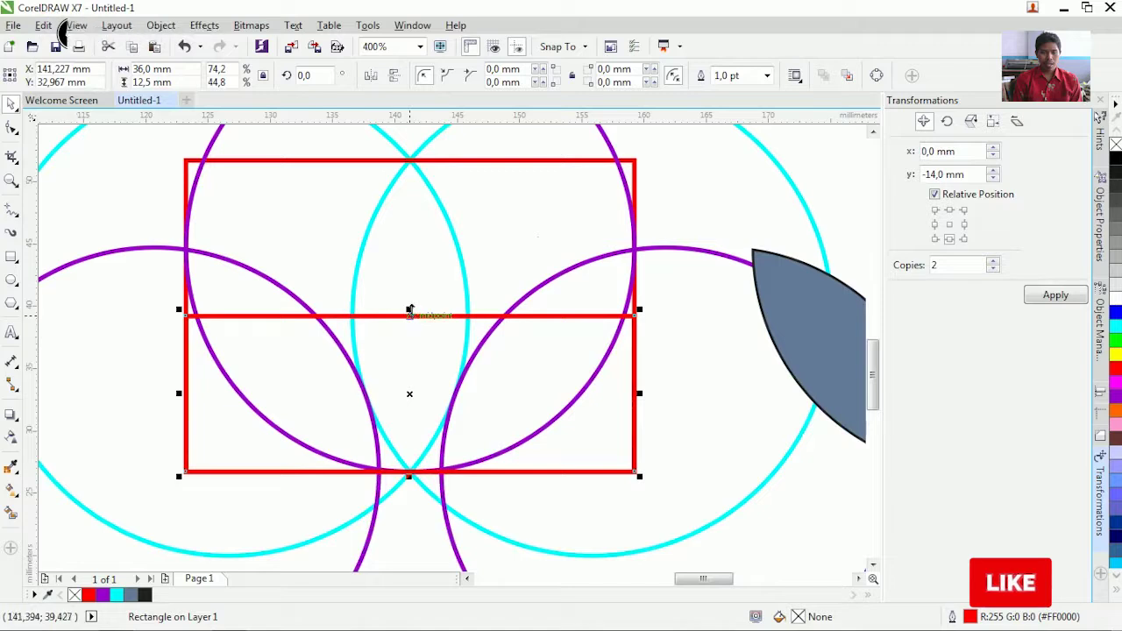
drag(407, 407, 407, 422)
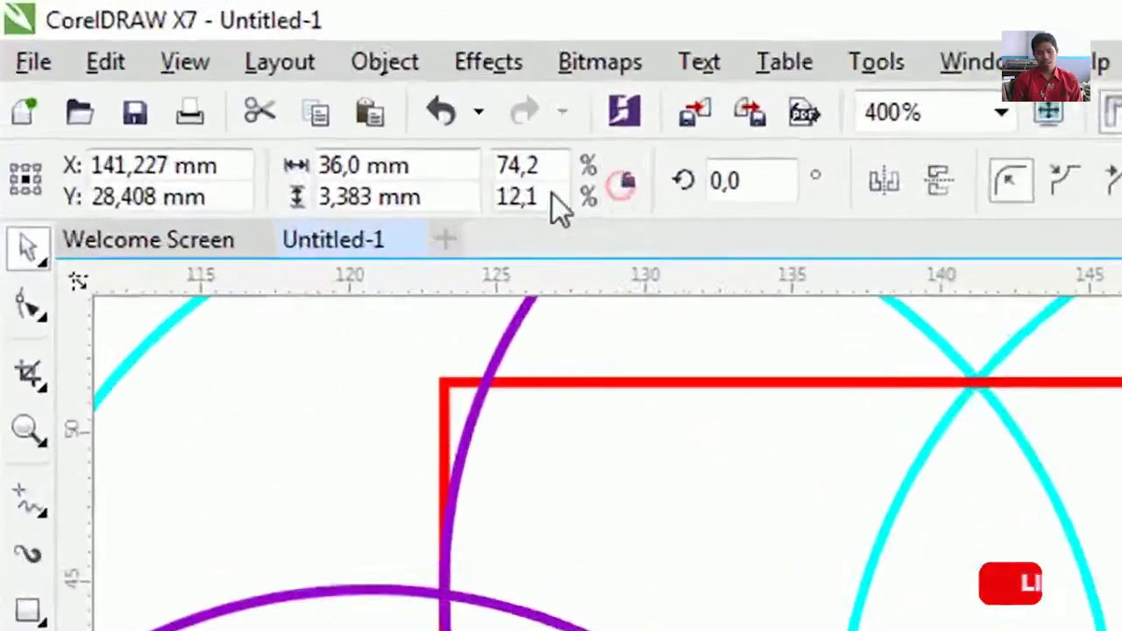
- Set the narrow red strip's height to 2,5 mm and align it to the bottom edge of the half-height rectangle
drag(421, 197, 295, 192)
text(2)
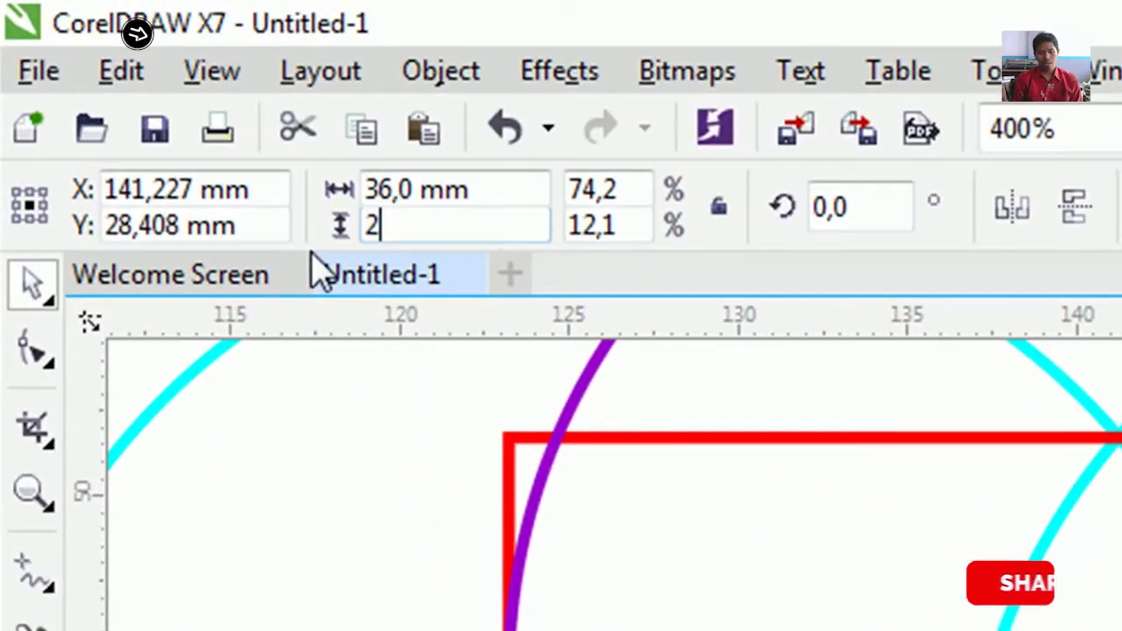
text(,5)
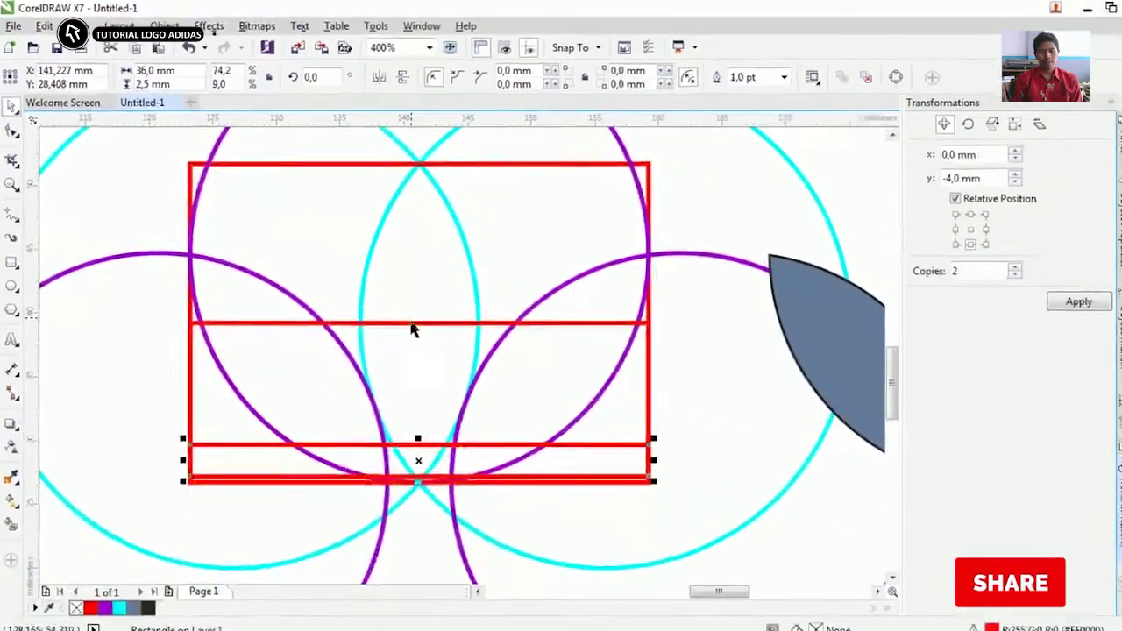
shift+click(405, 316)
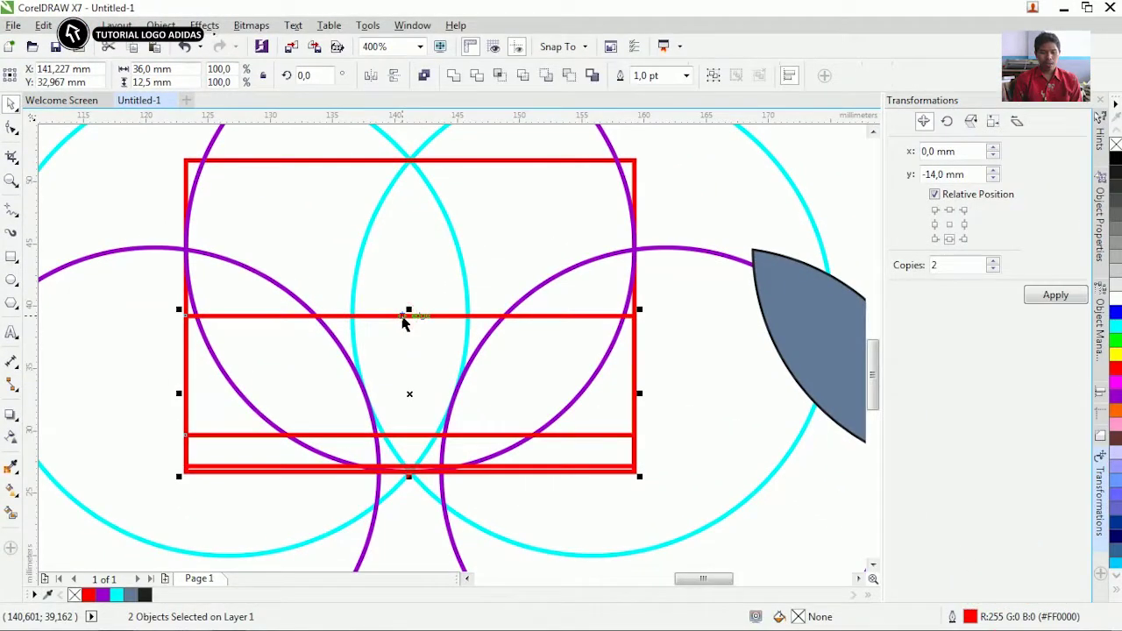
- Sample the magenta swatch with the Color Eyedropper and apply it to the outline of the 2,5 mm bottom strip
scroll(400, 362, down, 2)
click(12, 465)
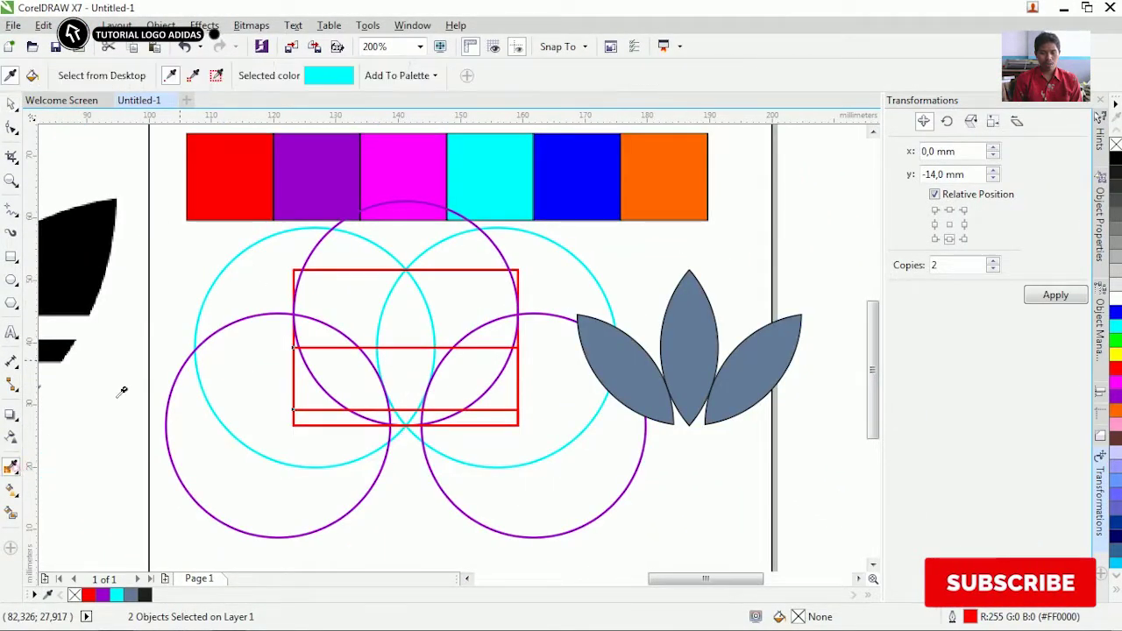
click(377, 191)
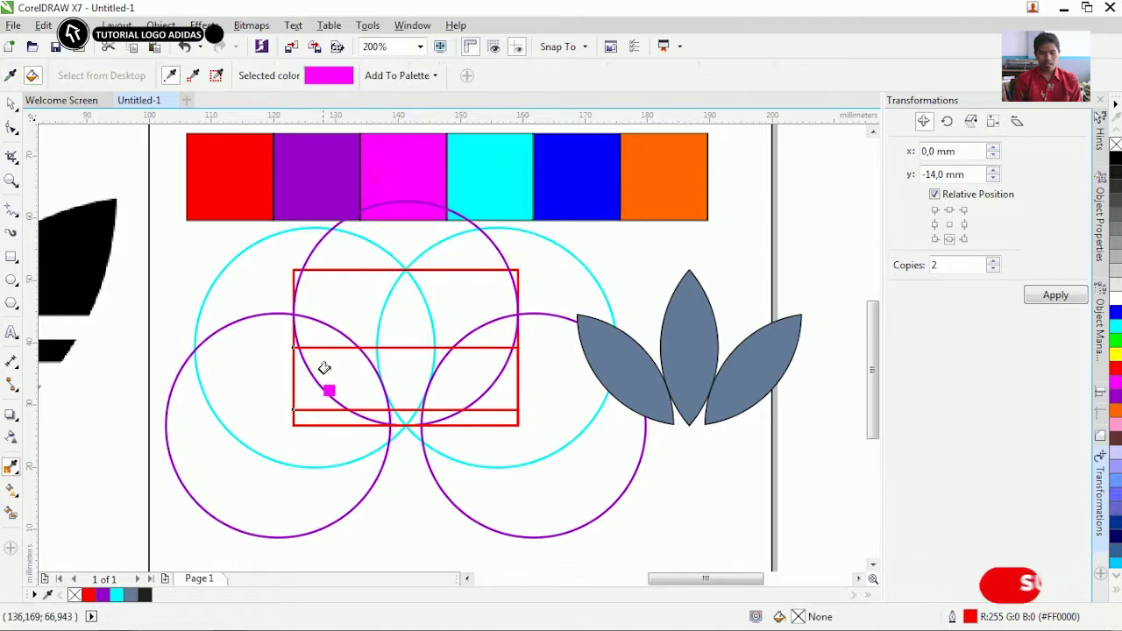
scroll(324, 368, up, 3)
click(303, 410)
scroll(300, 409, down, 3)
scroll(326, 405, up, 2)
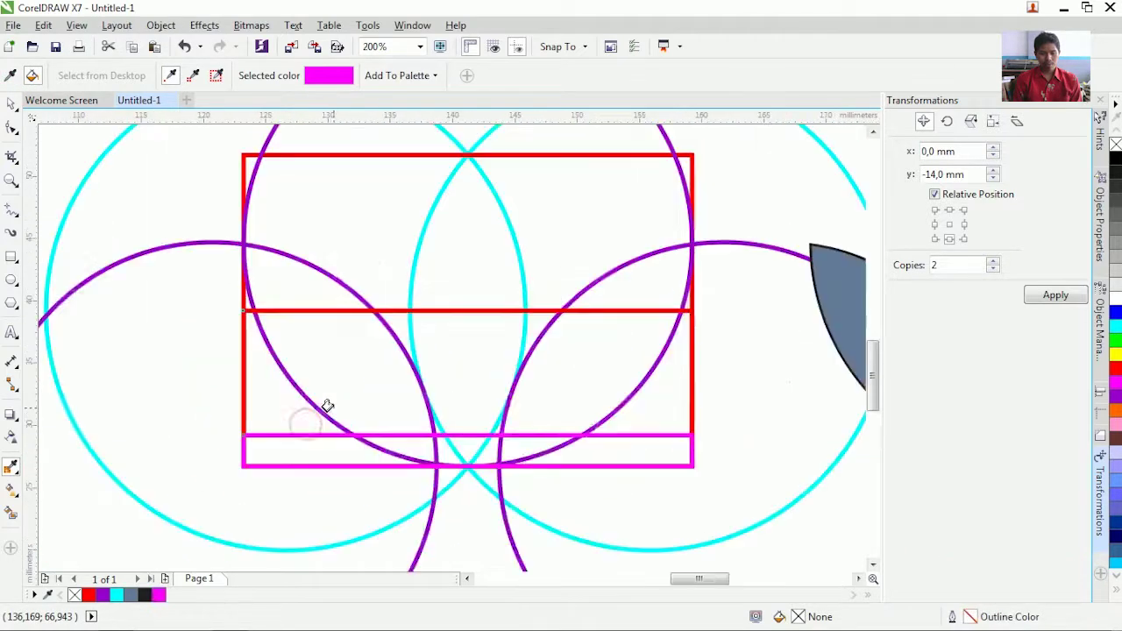
key(space)
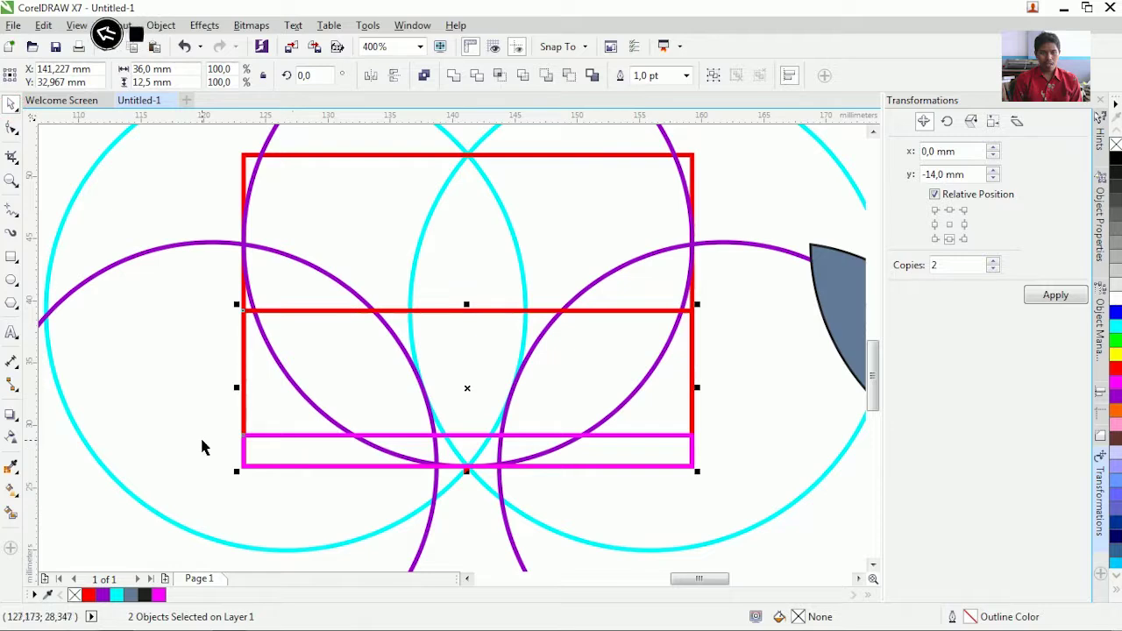
- Duplicate the magenta bottom strip in place and align the copy to the top edge of the half-height red rectangle
click(268, 444)
ctrl+click(270, 444)
click(43, 25)
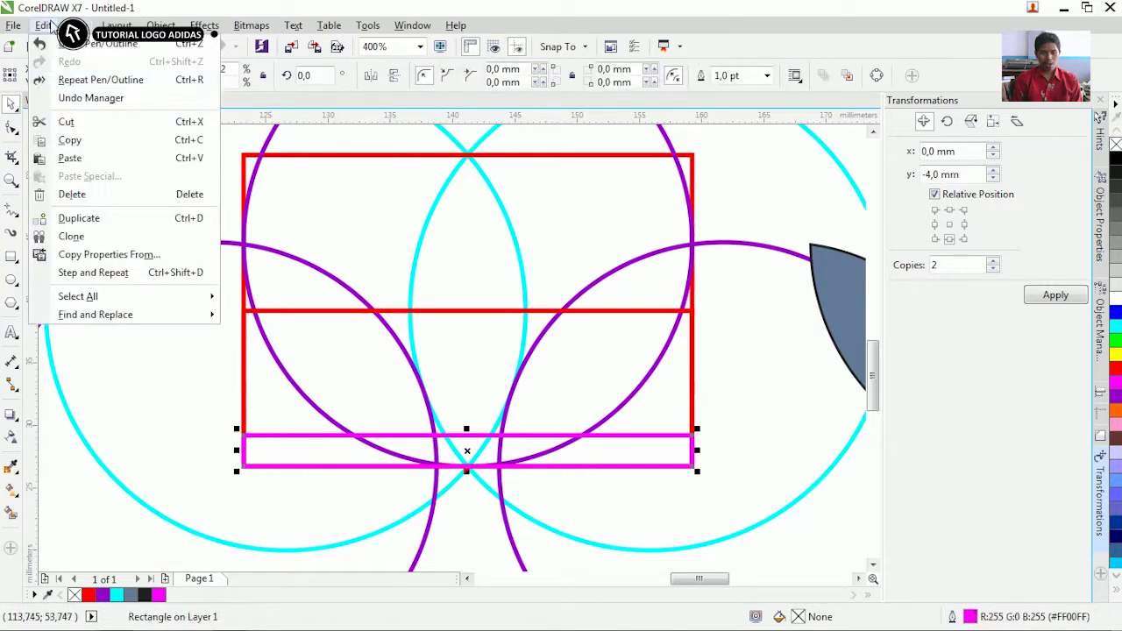
click(74, 137)
click(43, 24)
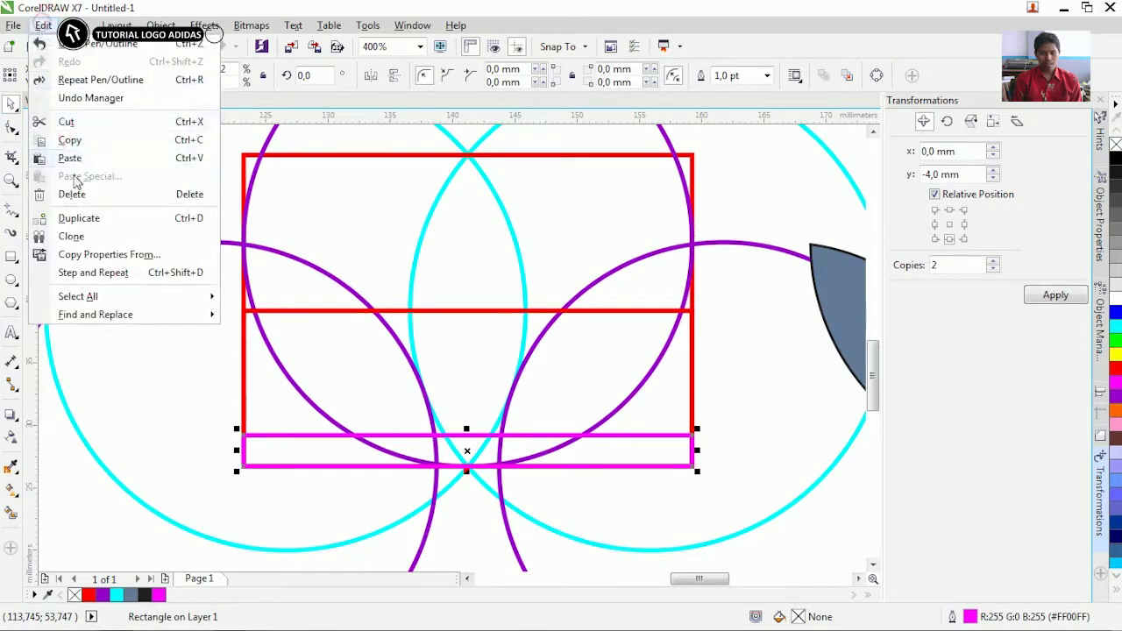
click(76, 156)
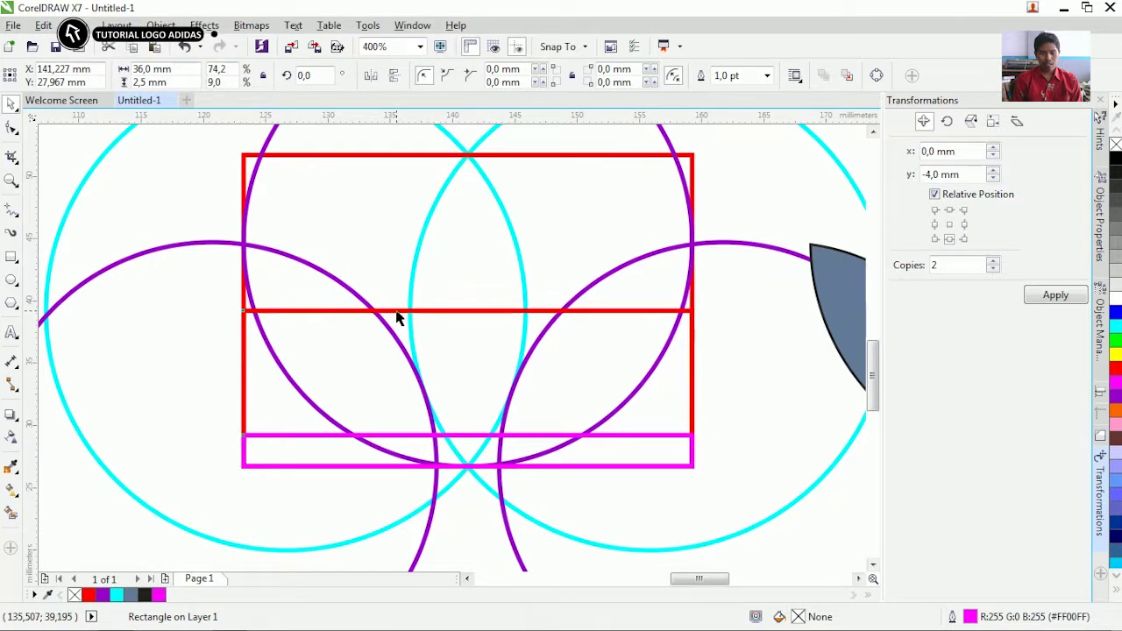
shift+click(397, 310)
key(t)
- Place a copy of the upper magenta strip directly beneath it, edge to edge
click(226, 338)
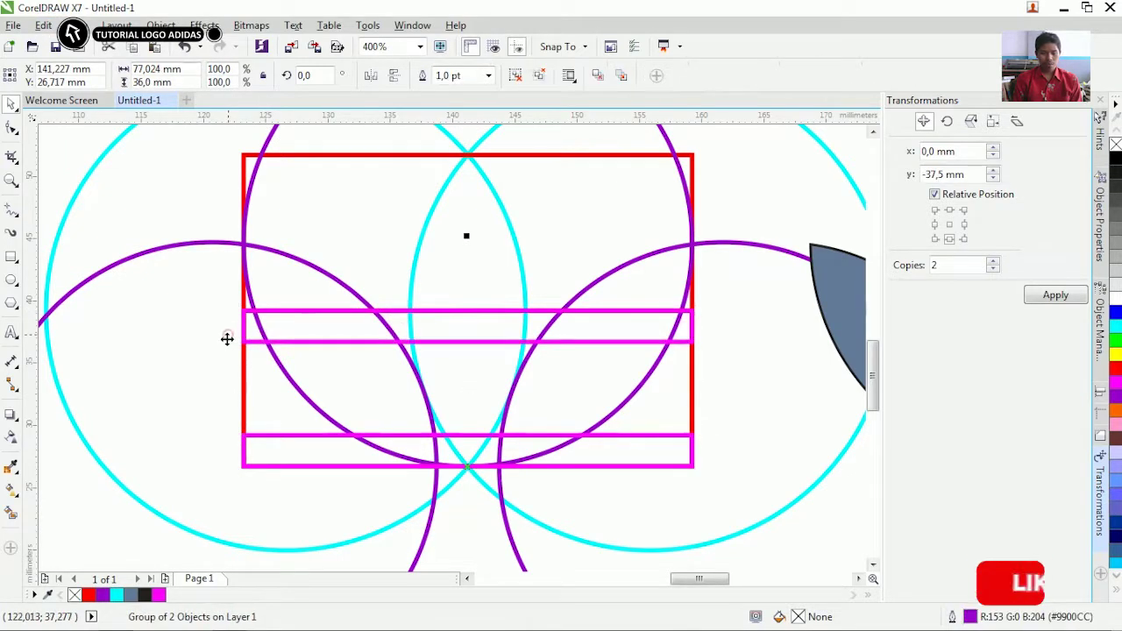
click(282, 342)
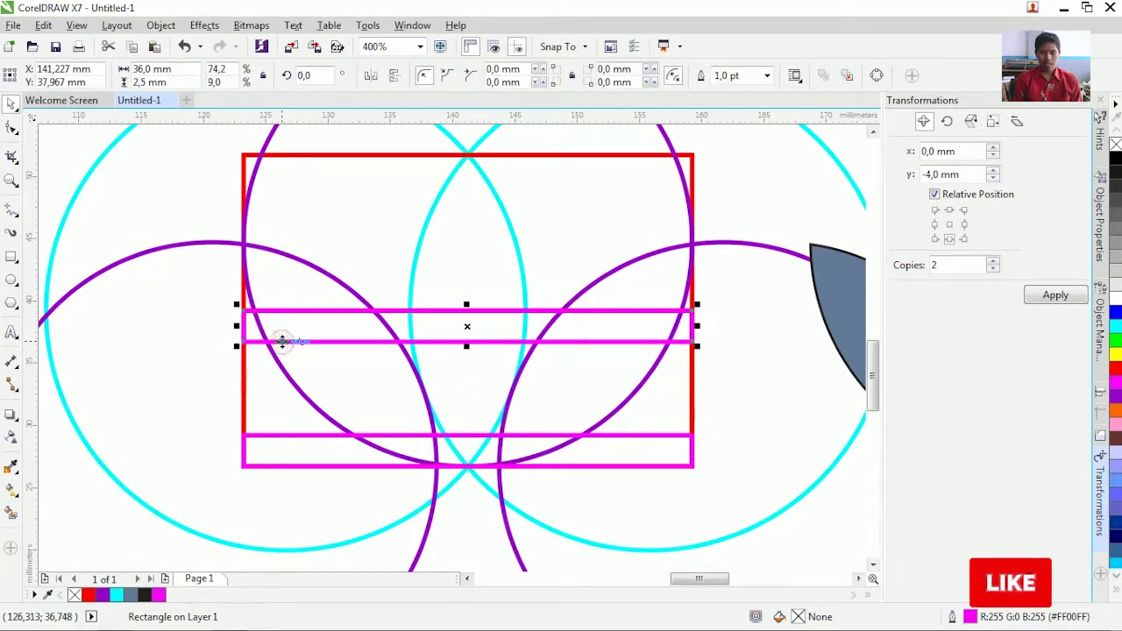
drag(430, 313, 400, 345)
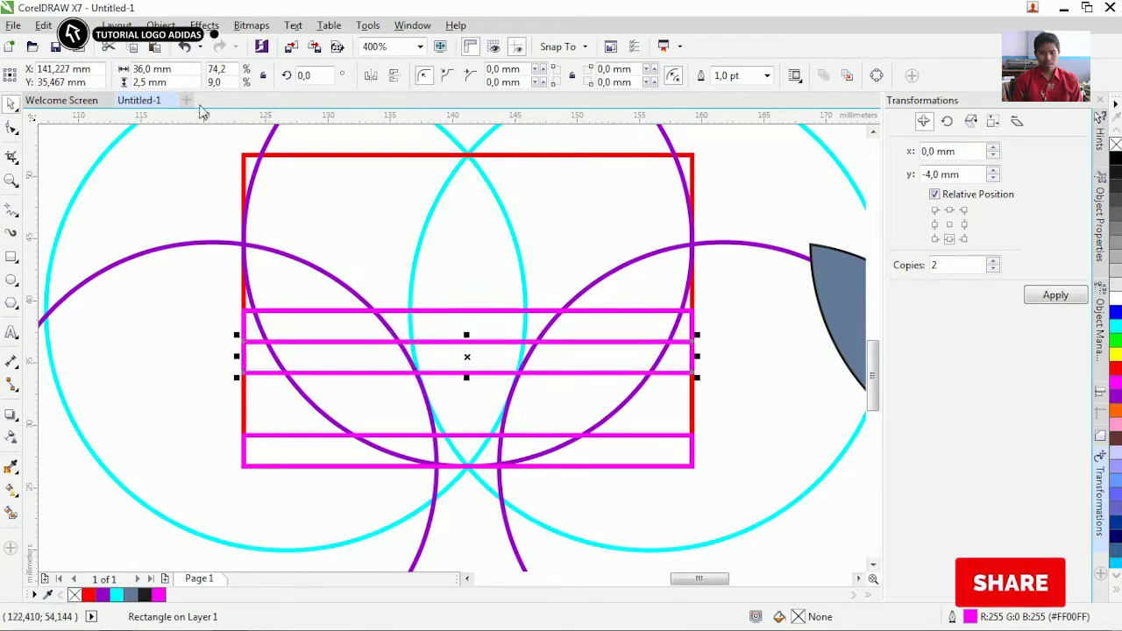
- Set the new strip's height to 1,5 mm and move it up until its top edge meets the upper magenta strip
click(146, 83)
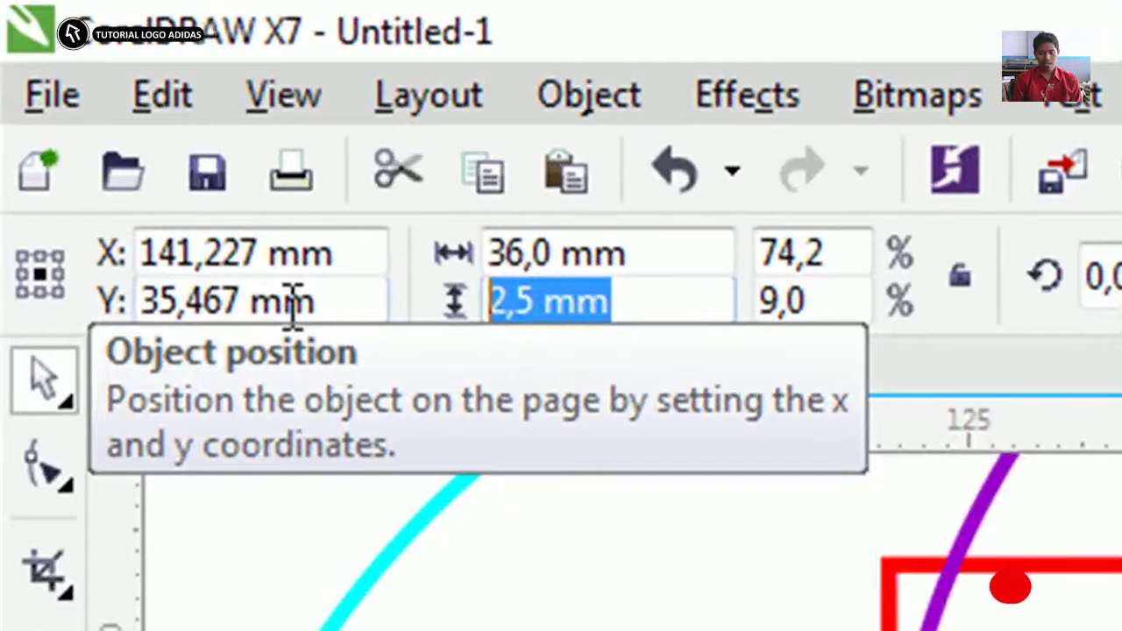
text(1,5)
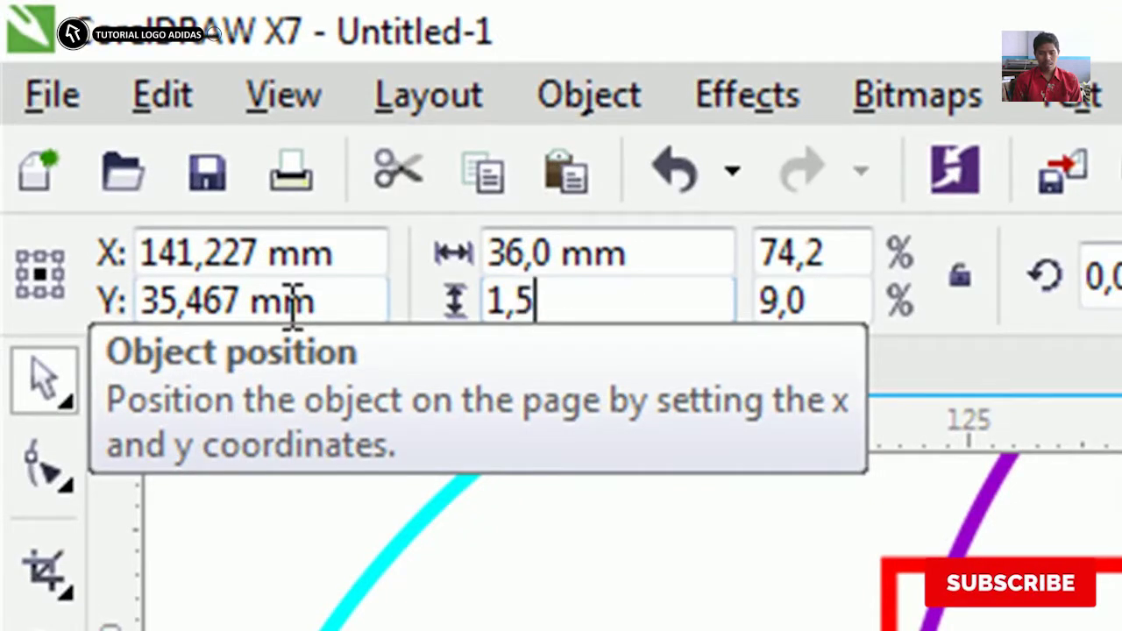
key(Return)
scroll(271, 377, up, 3)
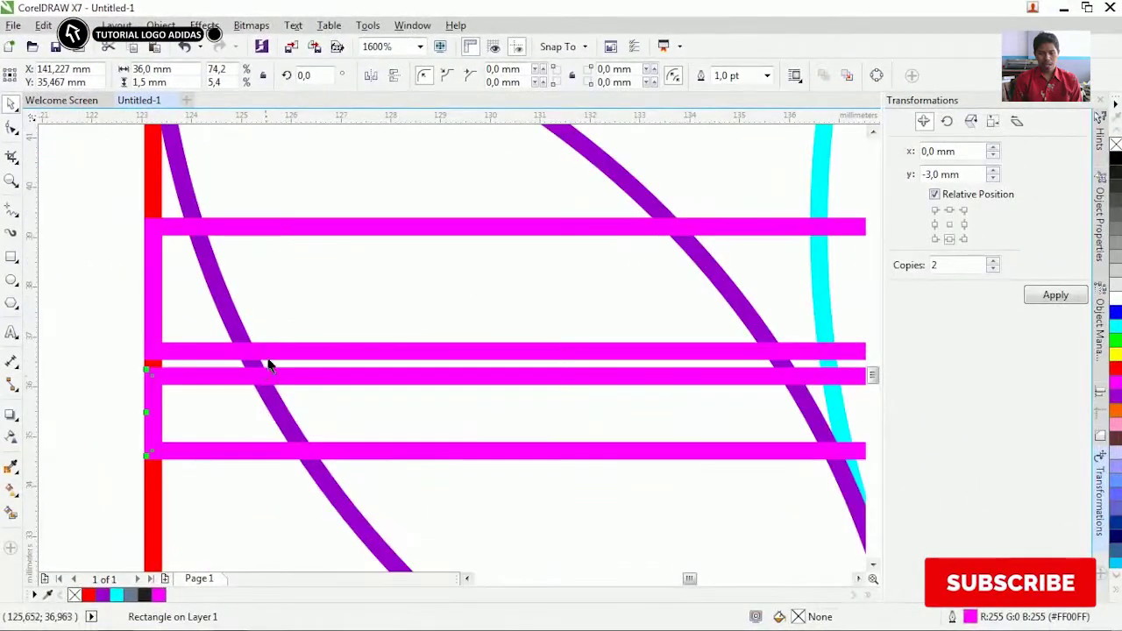
drag(266, 376, 266, 351)
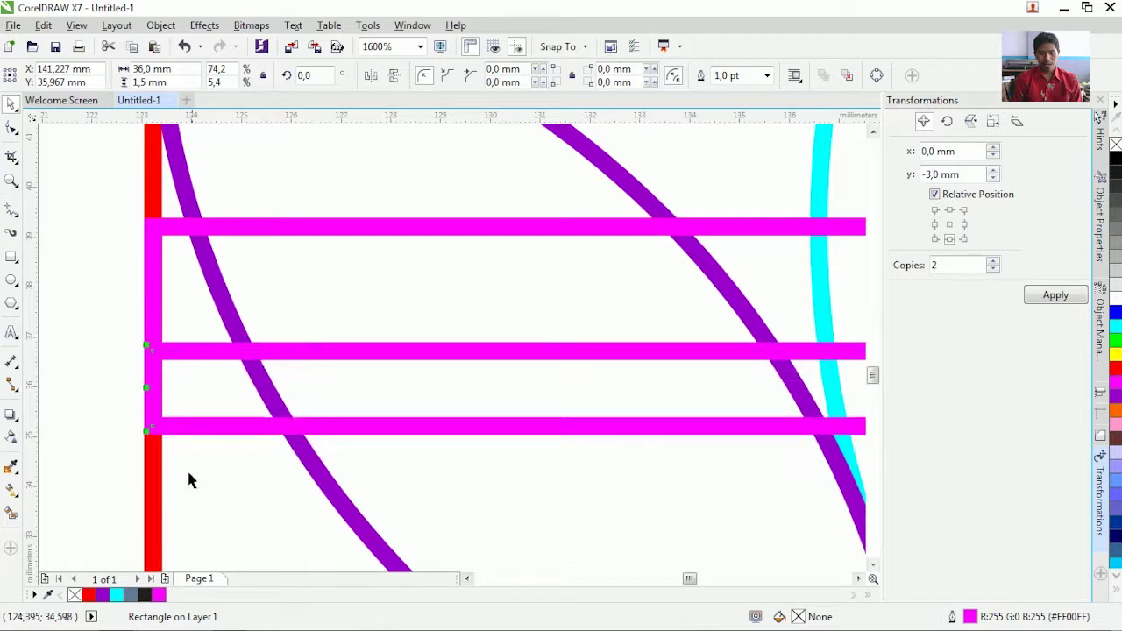
- Sample the blue swatch with the Color Eyedropper and apply it to the outline of the 1,5 mm strip
scroll(180, 473, down, 4)
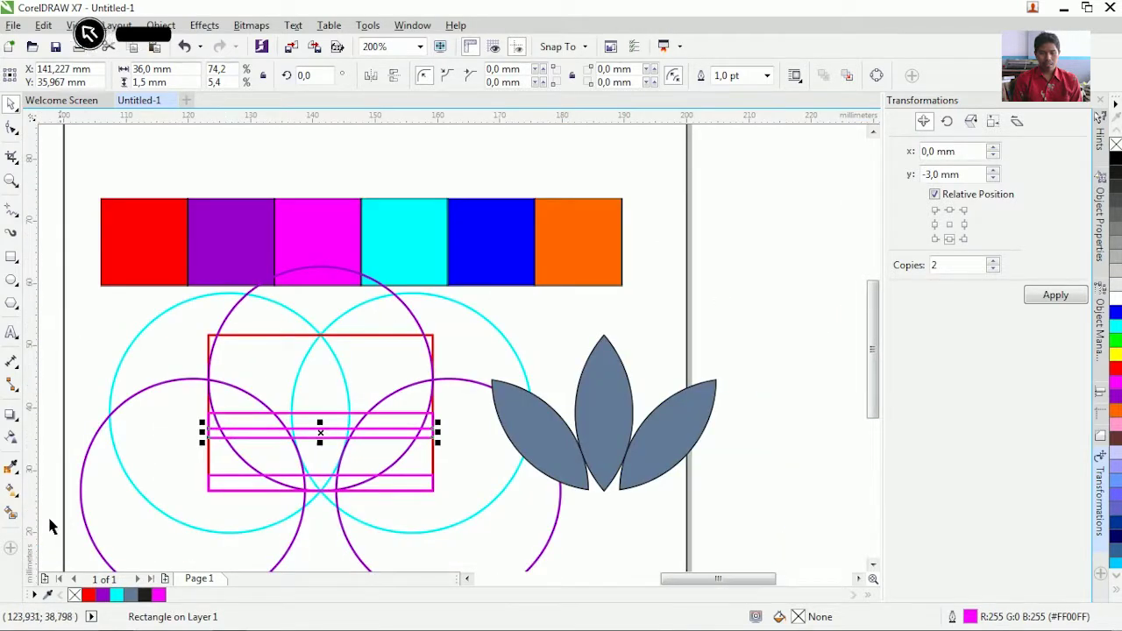
click(12, 467)
click(484, 261)
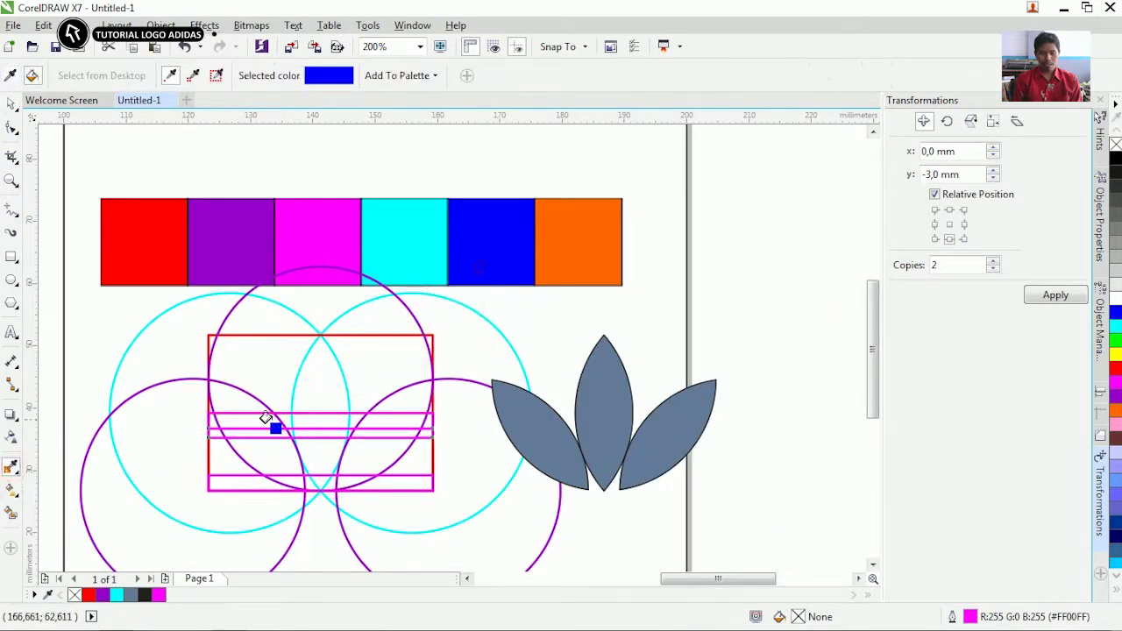
scroll(218, 443, up, 3)
click(215, 410)
scroll(210, 366, down, 2)
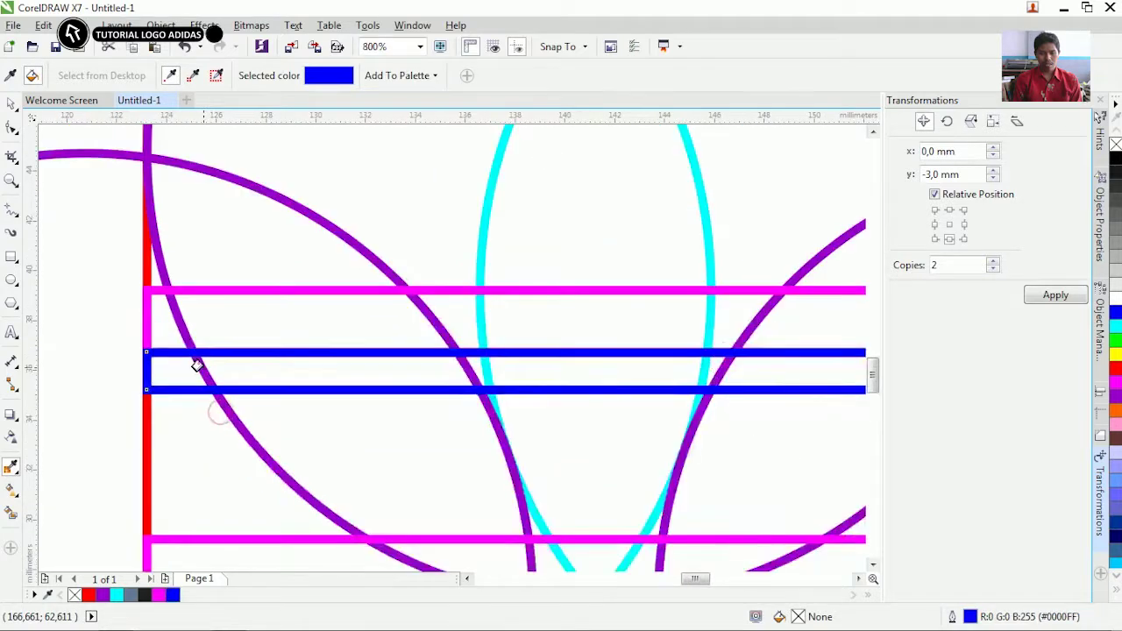
scroll(249, 385, up, 1)
click(12, 104)
- Make two copies of the blue strip, each offset vertically by -3,0 mm
scroll(357, 366, down, 1)
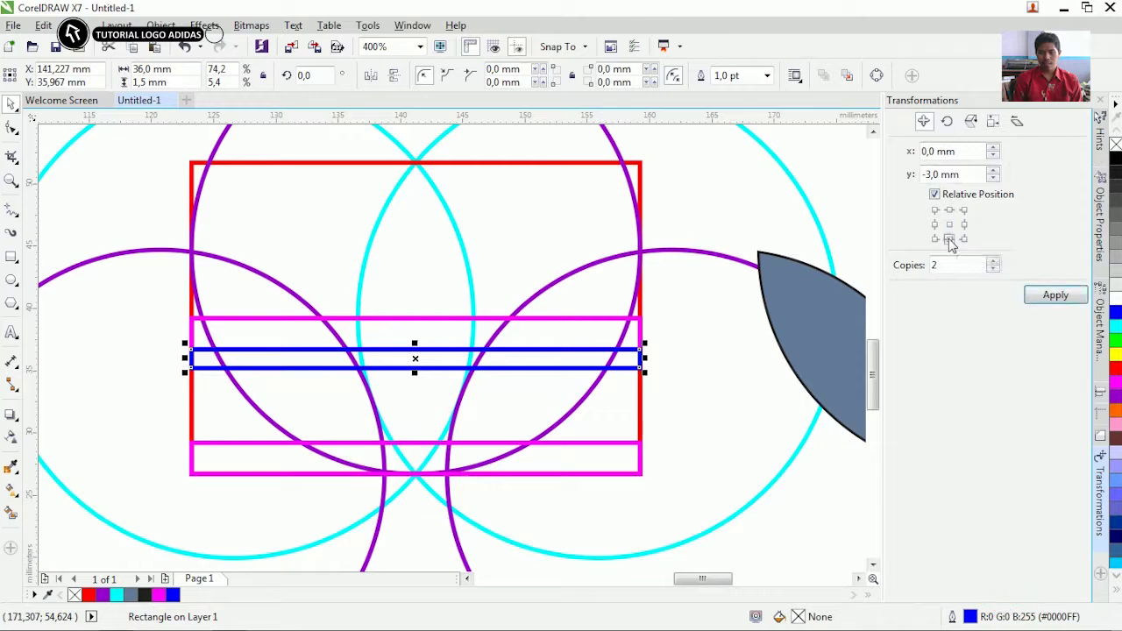
drag(970, 174, 940, 175)
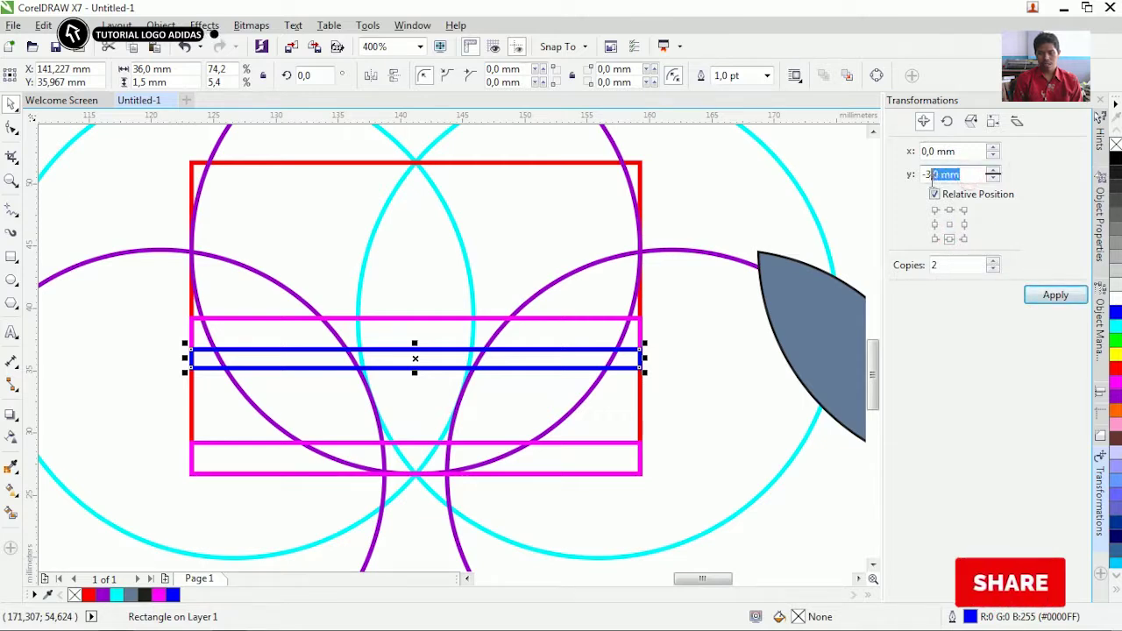
double_click(935, 265)
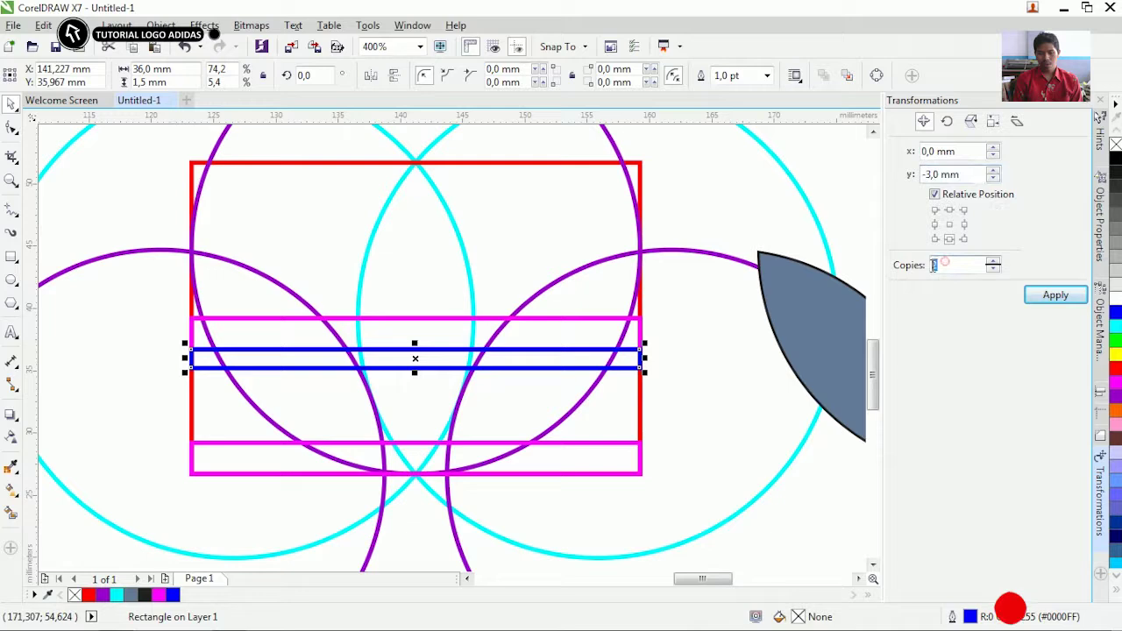
click(1052, 295)
scroll(438, 393, down, 2)
scroll(516, 389, up, 5)
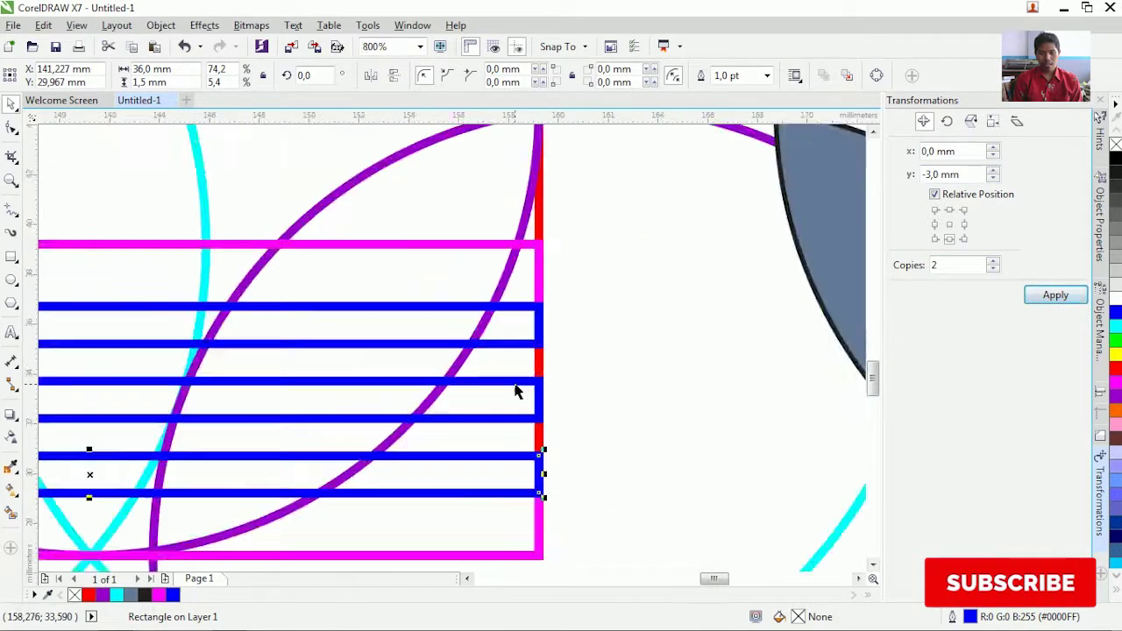
- Select all three blue strips and move them over the lower part of the filled leaves
scroll(461, 367, down, 1)
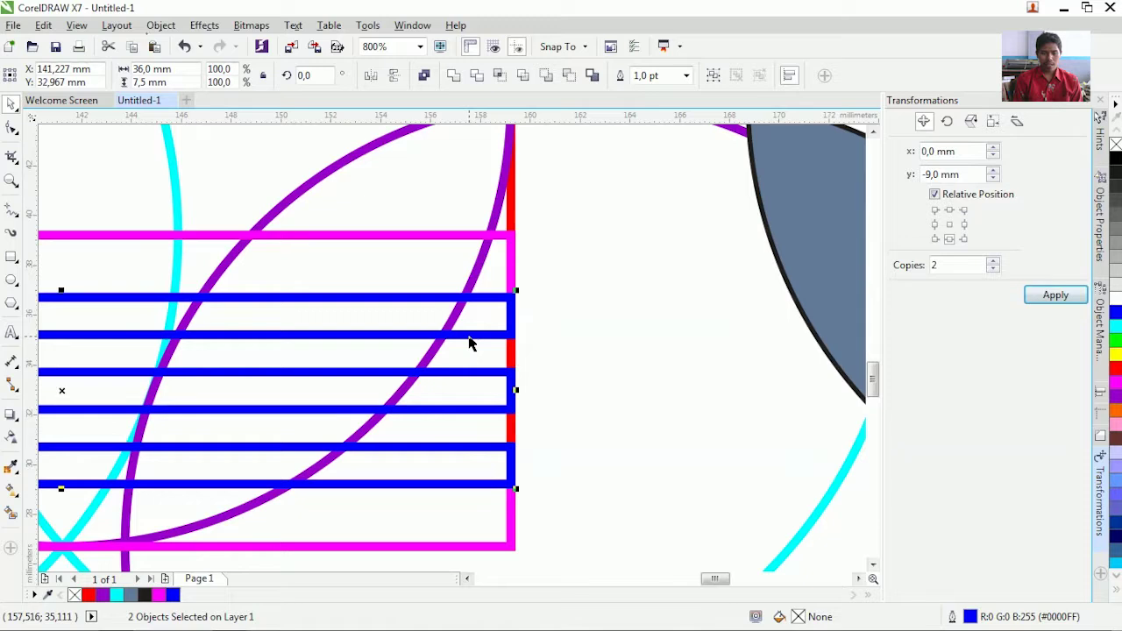
scroll(469, 343, down, 2)
drag(369, 344, 647, 335)
scroll(613, 354, up, 1)
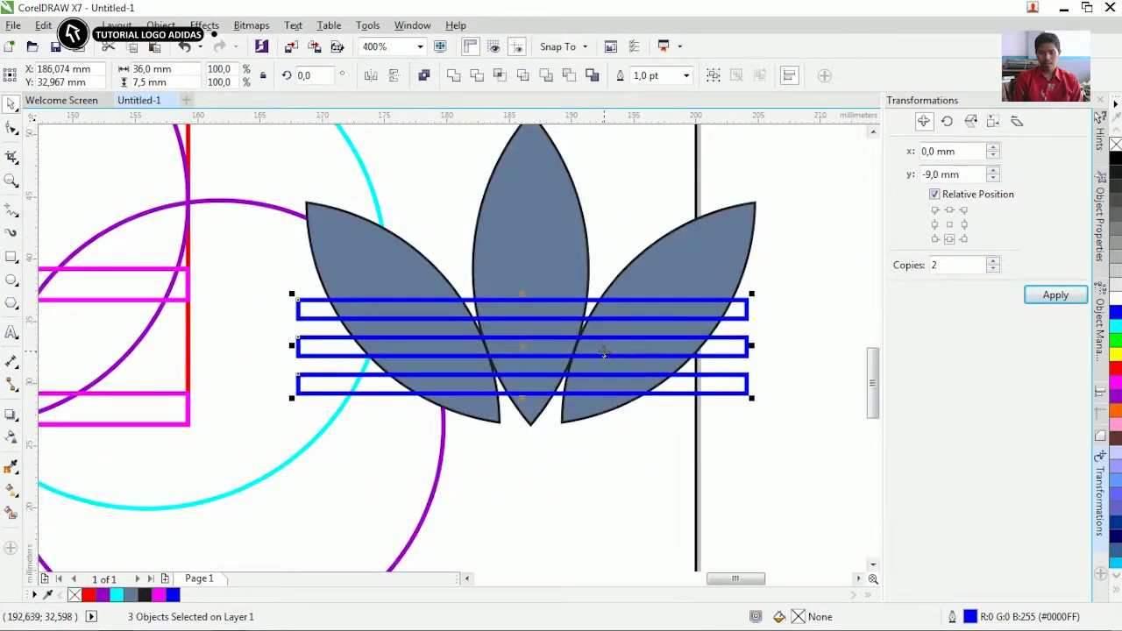
- Group the three blue strips and center them horizontally on the middle leaf
key(ctrl+g)
shift+click(528, 235)
scroll(523, 351, down, 1)
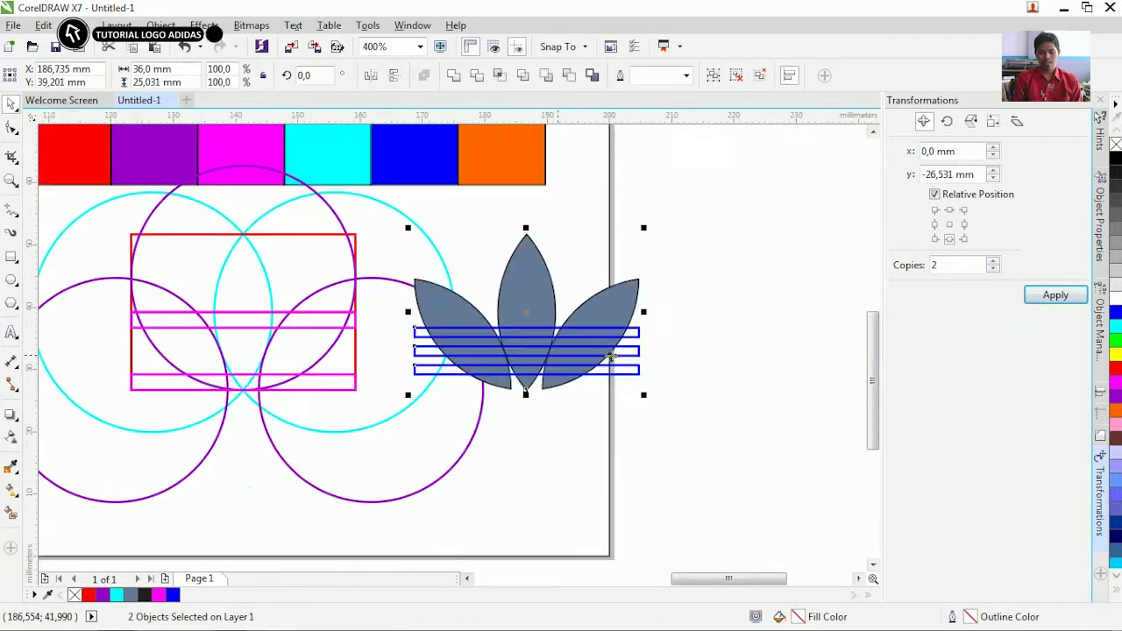
click(566, 301)
- Weld the middle leaf and the two side leaves into one shape
scroll(565, 301, up, 1)
click(506, 285)
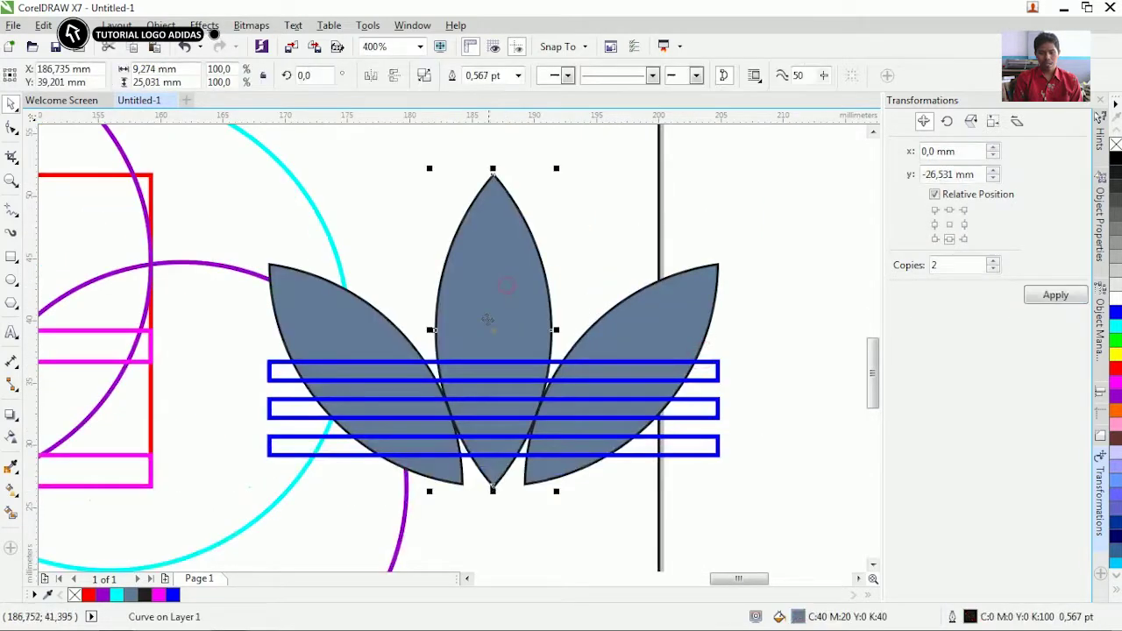
shift+click(353, 336)
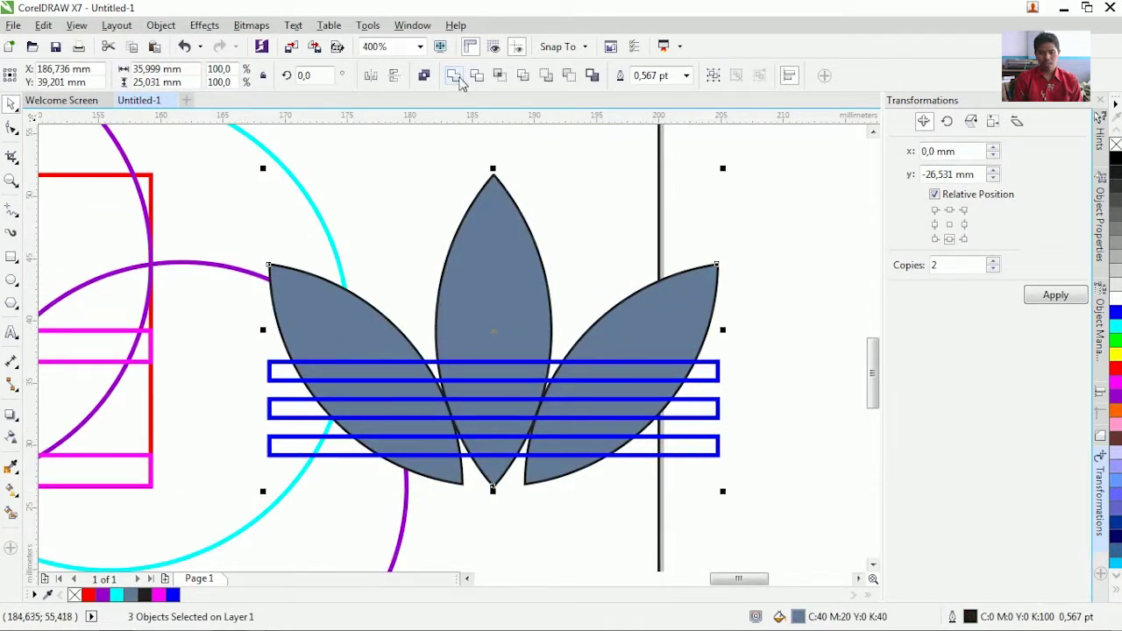
click(455, 77)
click(762, 388)
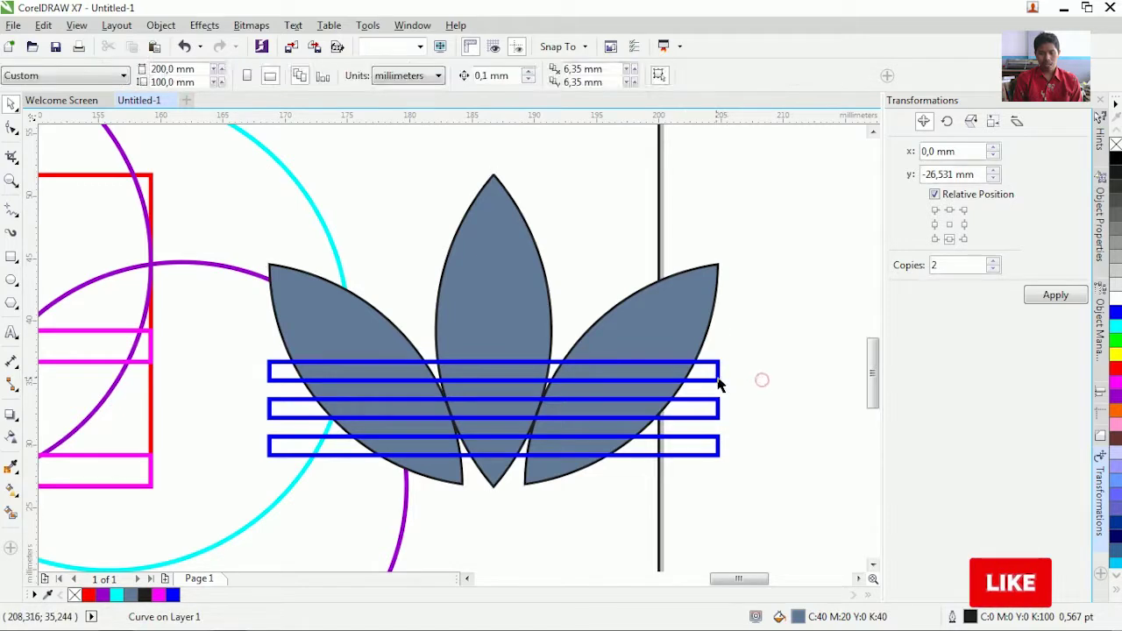
- Trim the welded leaves with the grouped blue strips and delete the strips
key(Tab)
shift+click(646, 332)
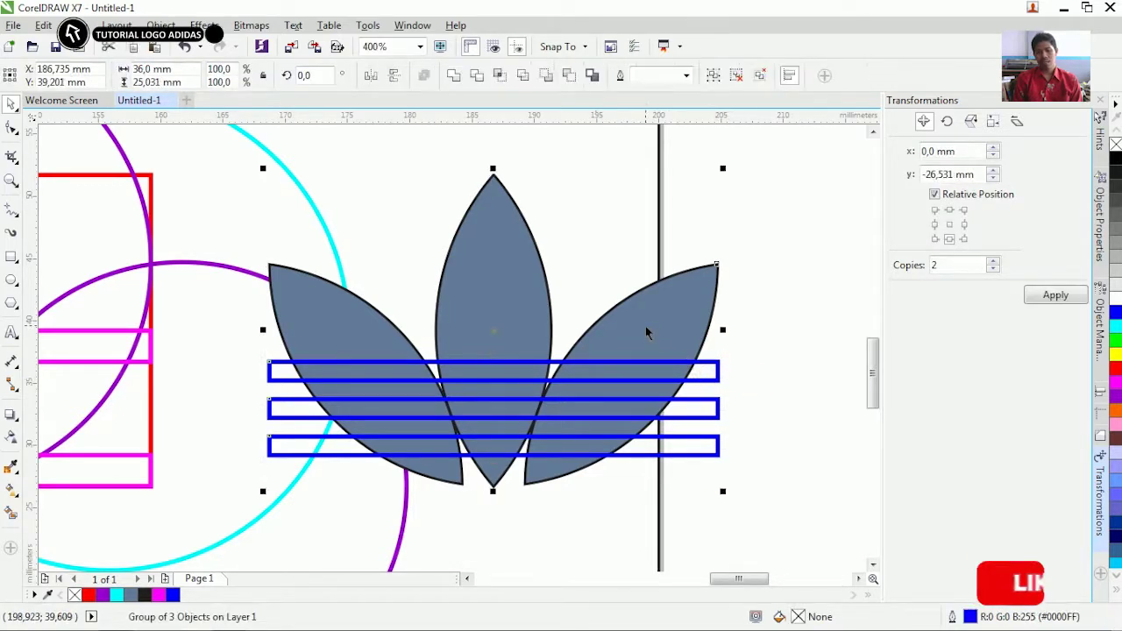
click(478, 75)
click(739, 333)
click(719, 375)
key(Delete)
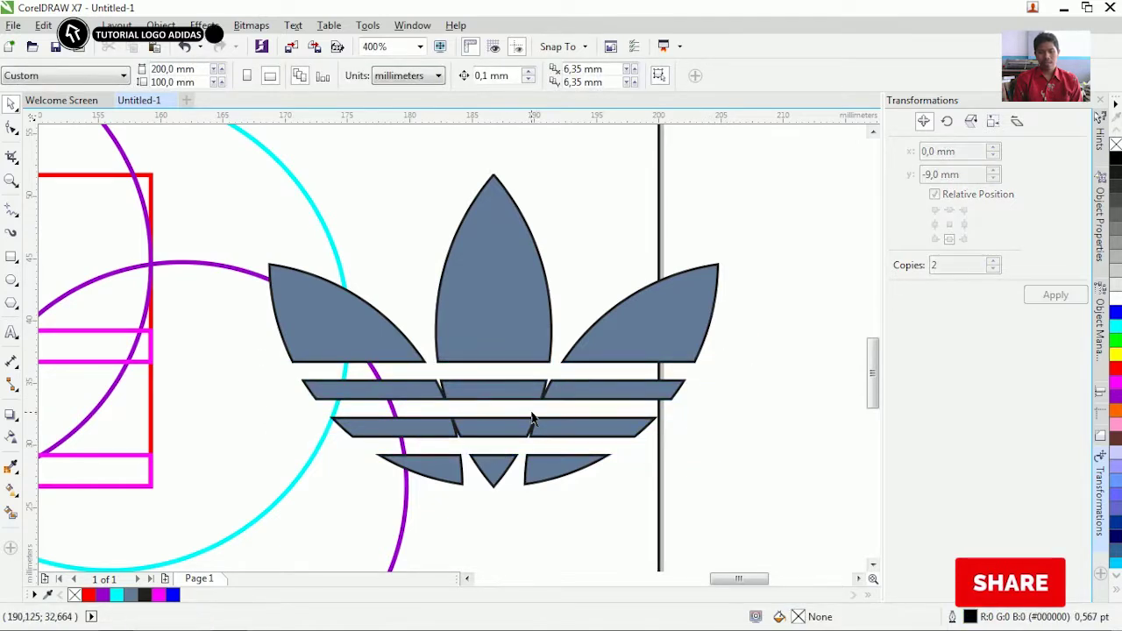
- Break the trimmed leaf shape apart into separate pieces
scroll(477, 380, up, 2)
click(421, 368)
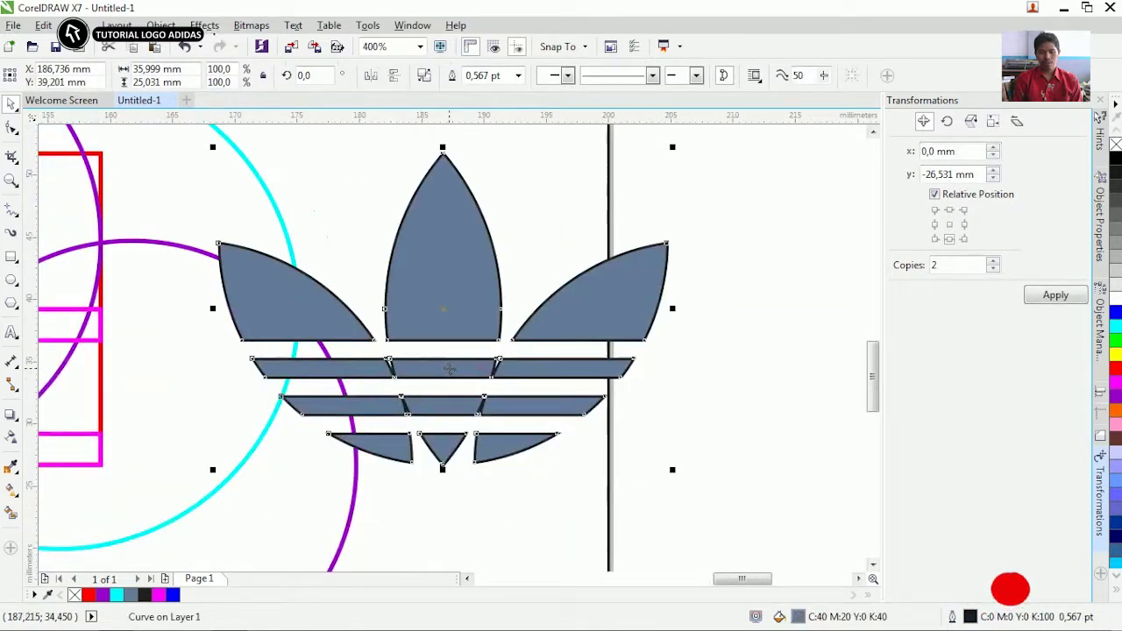
scroll(442, 350, up, 1)
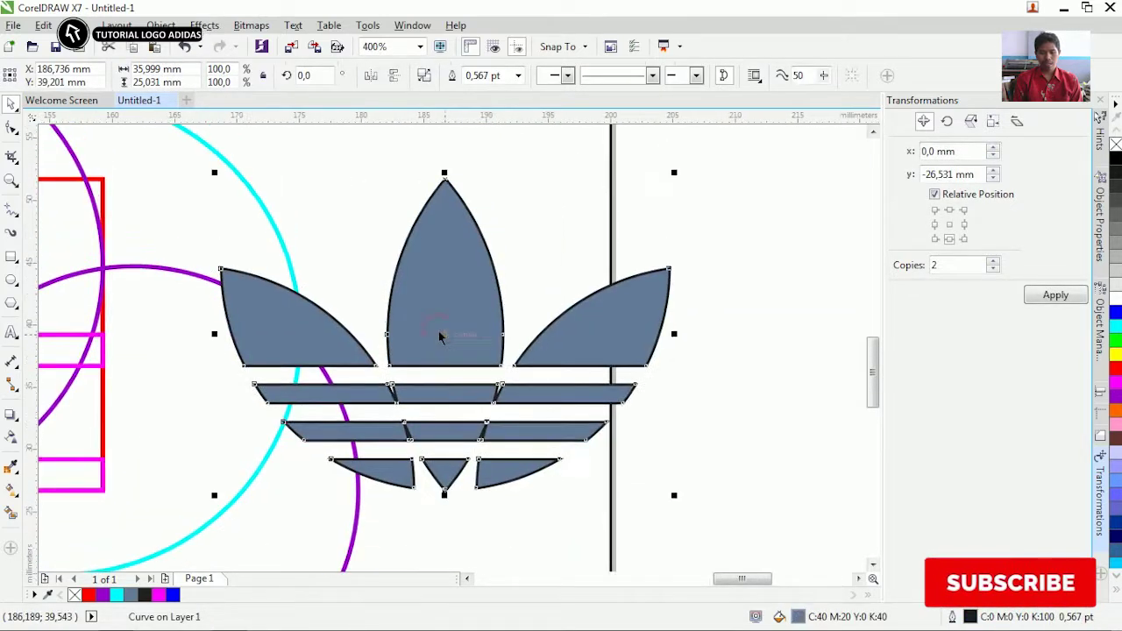
click(673, 432)
scroll(405, 404, up, 2)
- Extend the inner end nodes of the left piece in both full stripes across the middle piece until they overlap the right piece
click(349, 385)
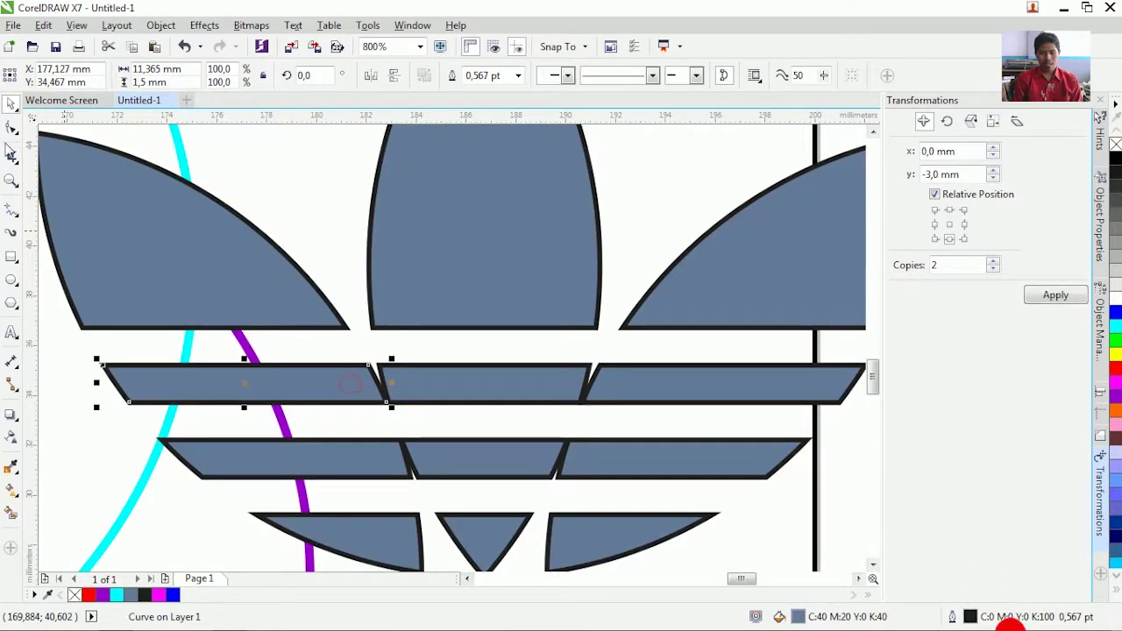
key(F10)
drag(386, 407, 639, 408)
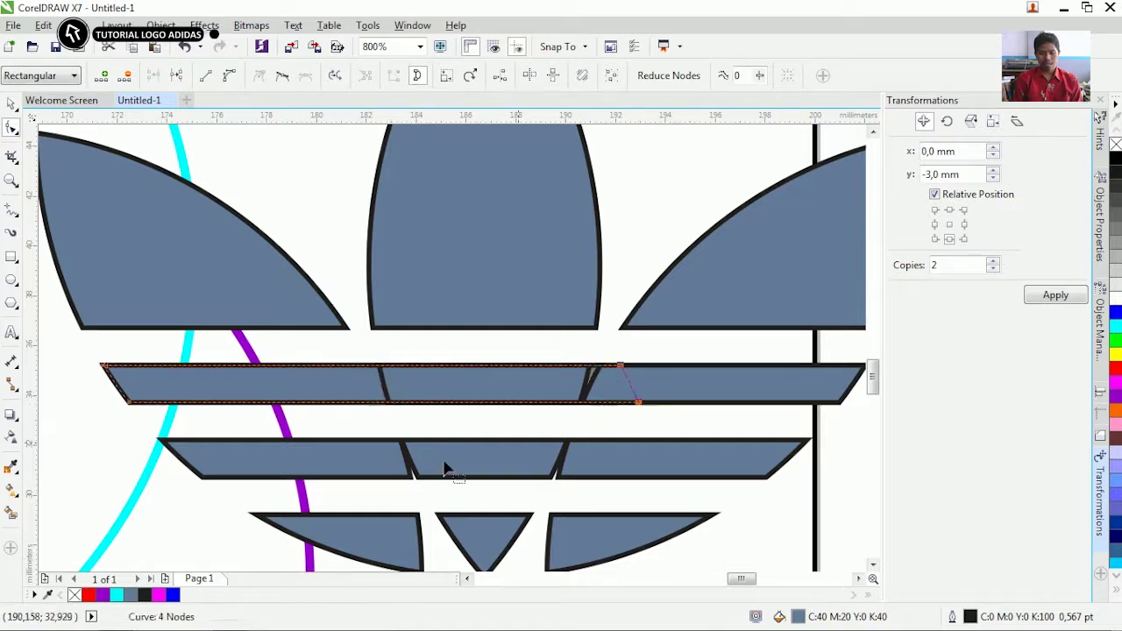
click(410, 470)
drag(410, 479, 599, 480)
click(10, 104)
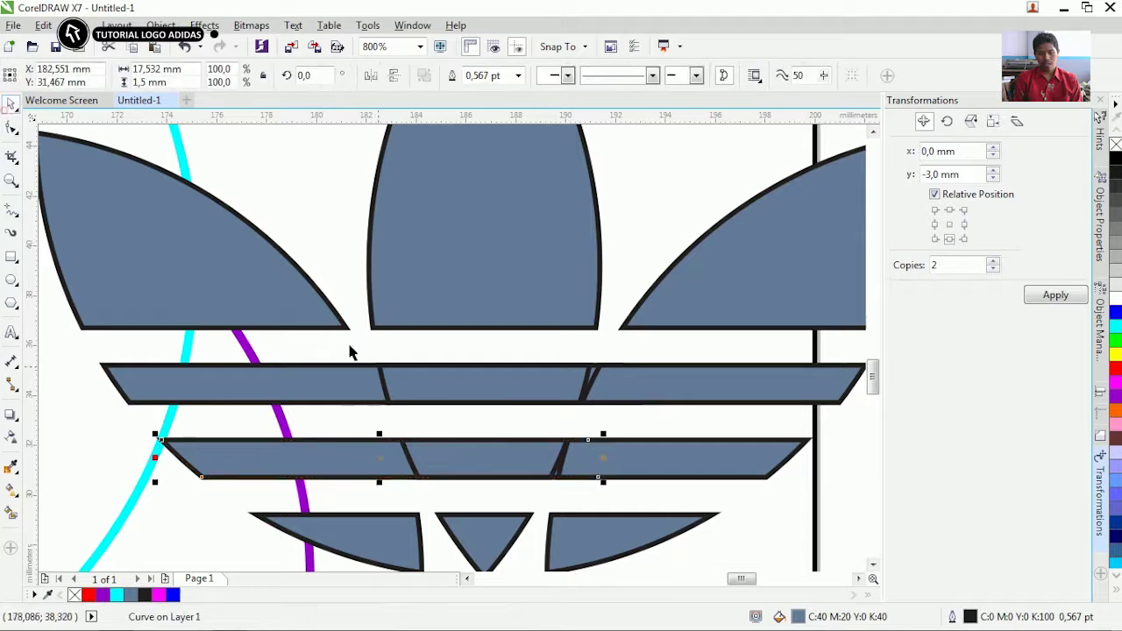
- Select all the leaf and stripe pieces and weld them into a single logo shape
scroll(421, 431, down, 2)
click(670, 318)
scroll(669, 319, down, 2)
drag(699, 244, 396, 461)
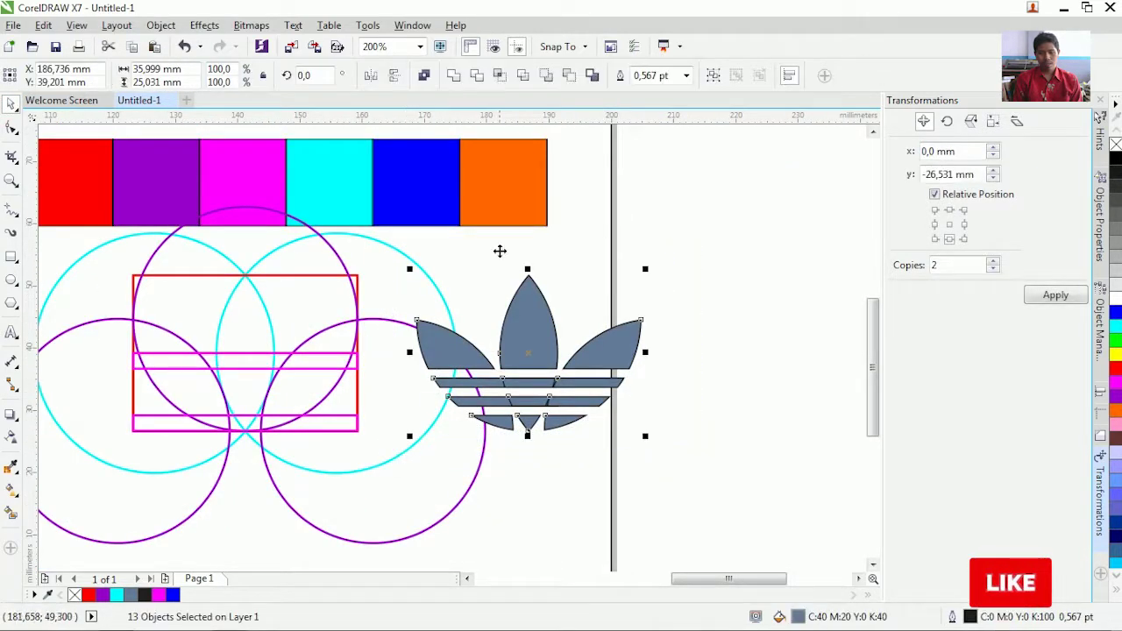
click(452, 77)
scroll(554, 421, up, 2)
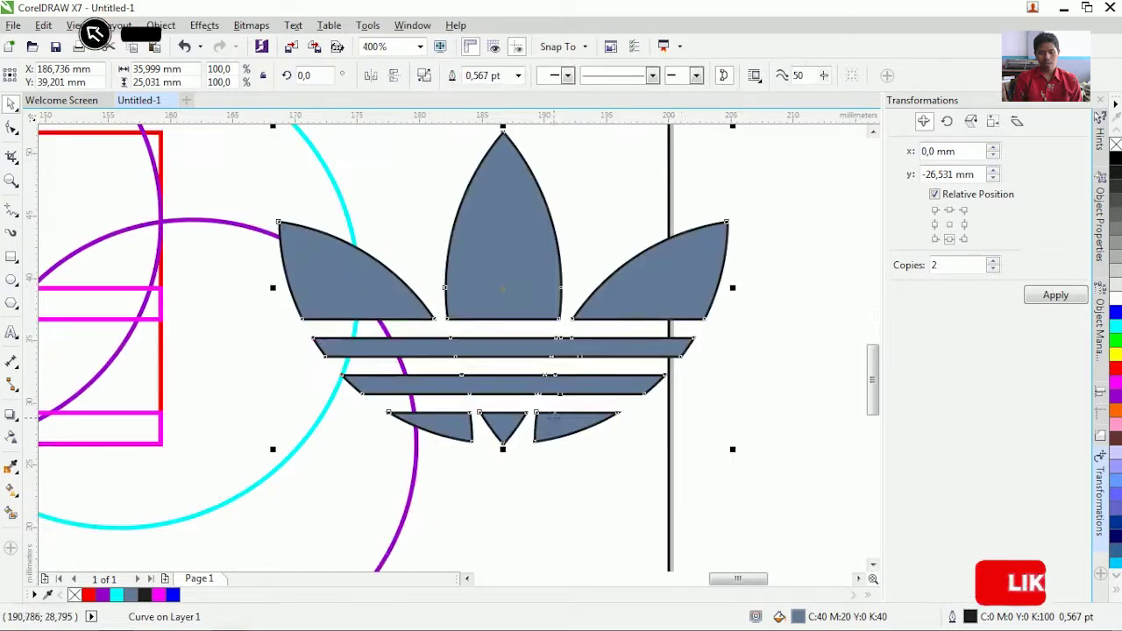
click(698, 426)
click(506, 394)
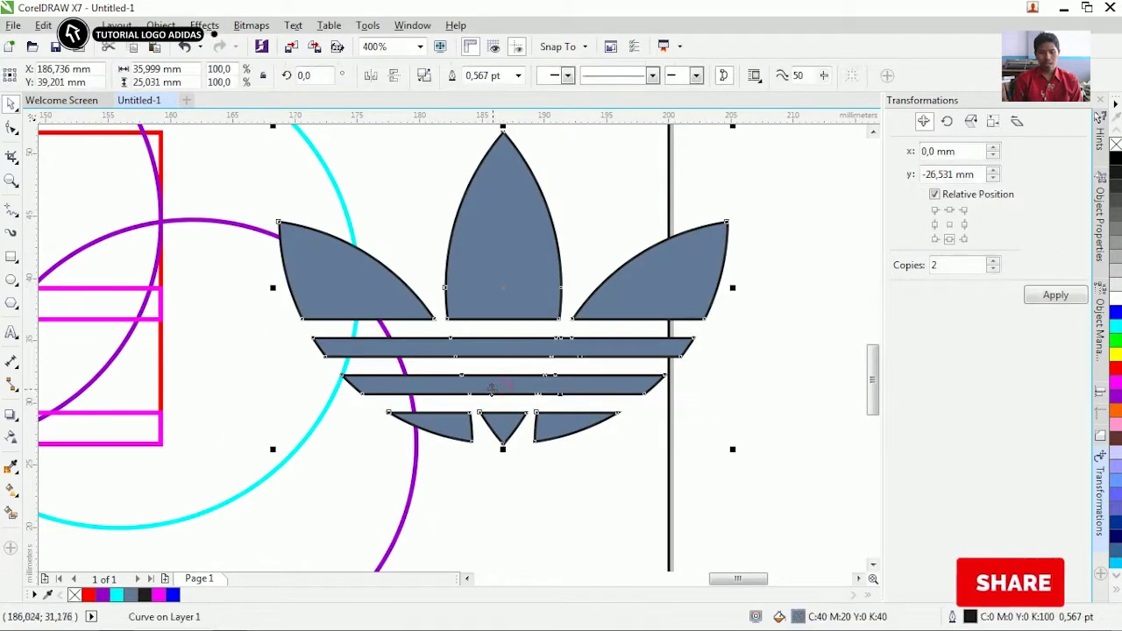
- Remove the logo's outline and move it horizontally away from the construction circles
scroll(480, 417, down, 2)
right_click(75, 595)
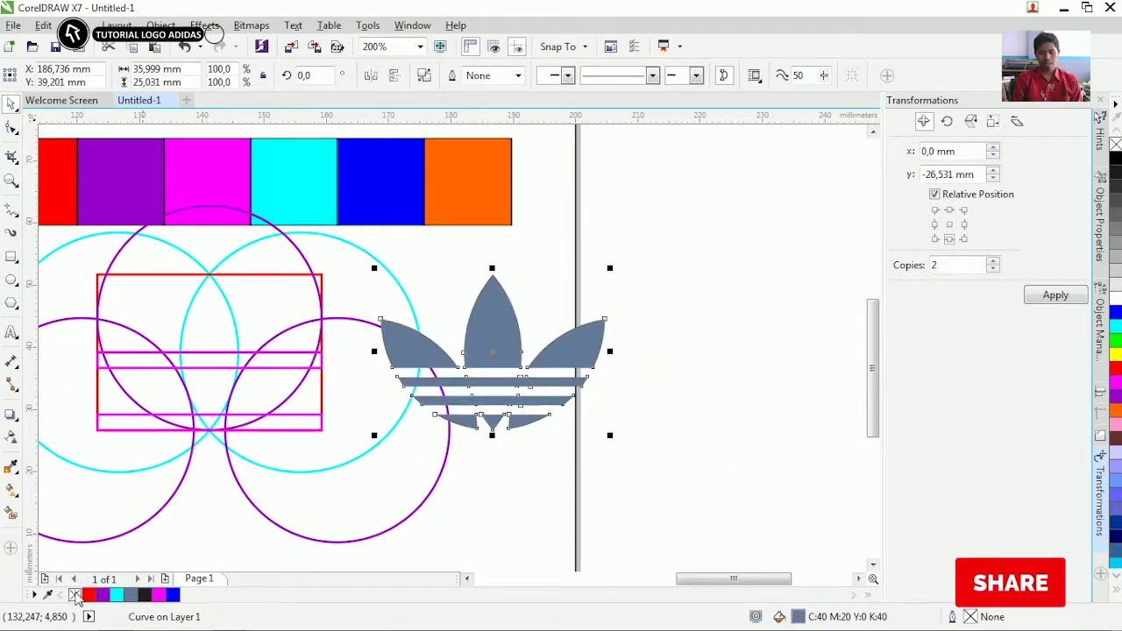
scroll(626, 416, down, 2)
scroll(590, 393, up, 2)
drag(435, 367, 566, 367)
- Delete the color swatch bar and move the logo completely off the page beside its right edge
click(551, 219)
key(Delete)
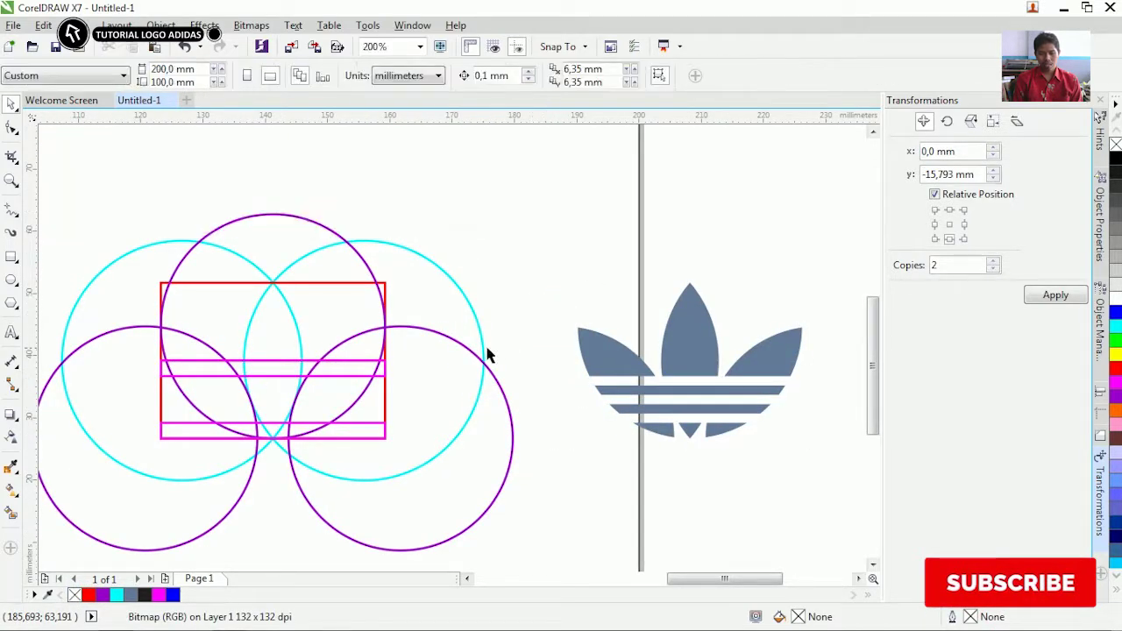
scroll(541, 365, down, 2)
drag(622, 354, 679, 355)
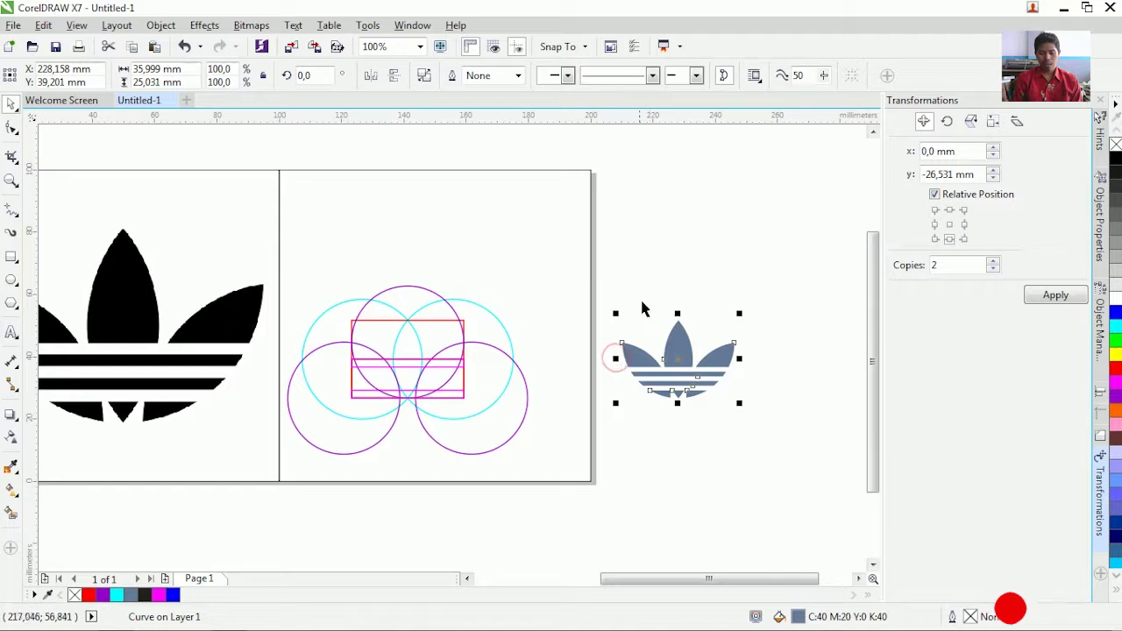
- Move all the construction circles and rectangles off the page, beyond the logo
drag(261, 489, 259, 489)
scroll(438, 373, down, 2)
drag(438, 374, 645, 375)
scroll(543, 367, up, 2)
- Center the logo on the page, then shift it into the empty square beside the reference and center it horizontally there
click(572, 369)
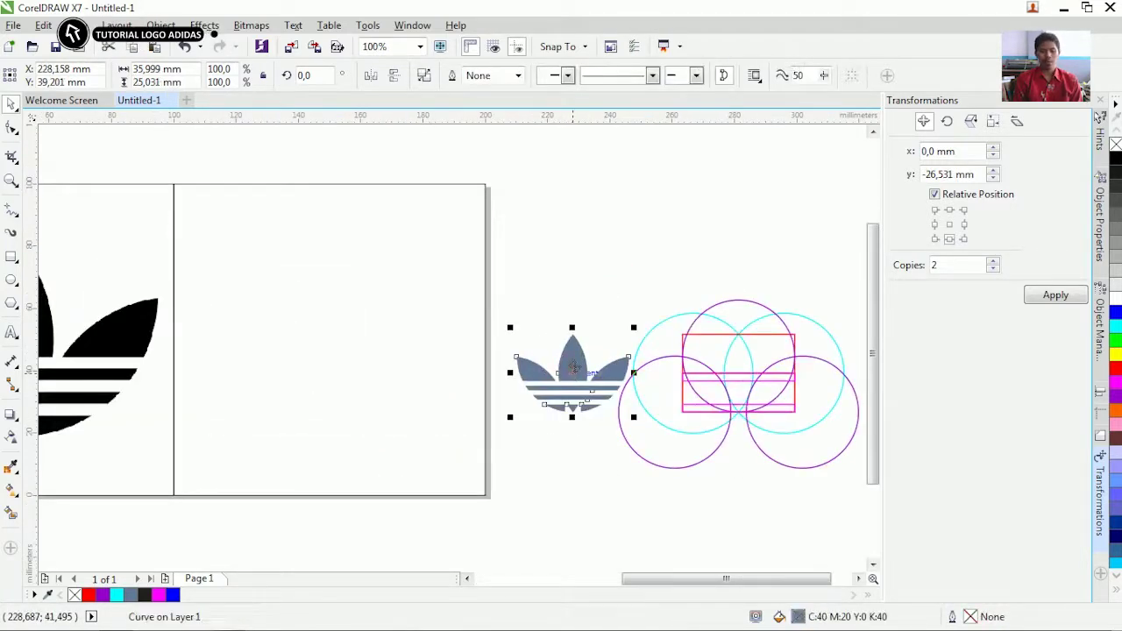
key(p)
drag(213, 339, 343, 346)
shift+click(358, 420)
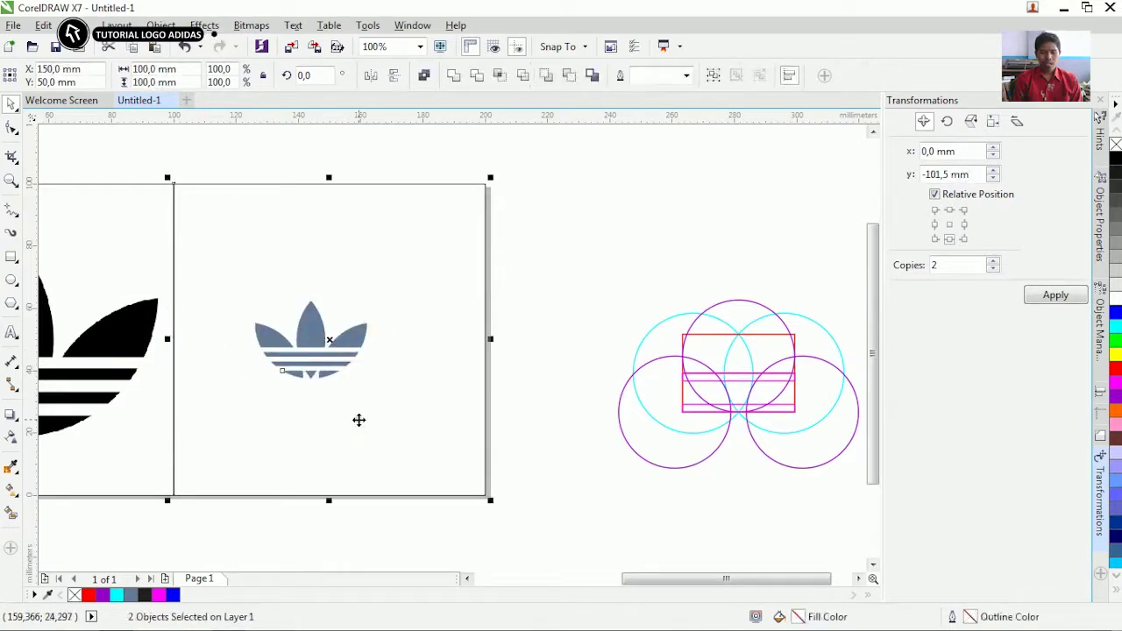
key(c)
- Set the logo's height to 60 mm with its proportions locked
click(321, 327)
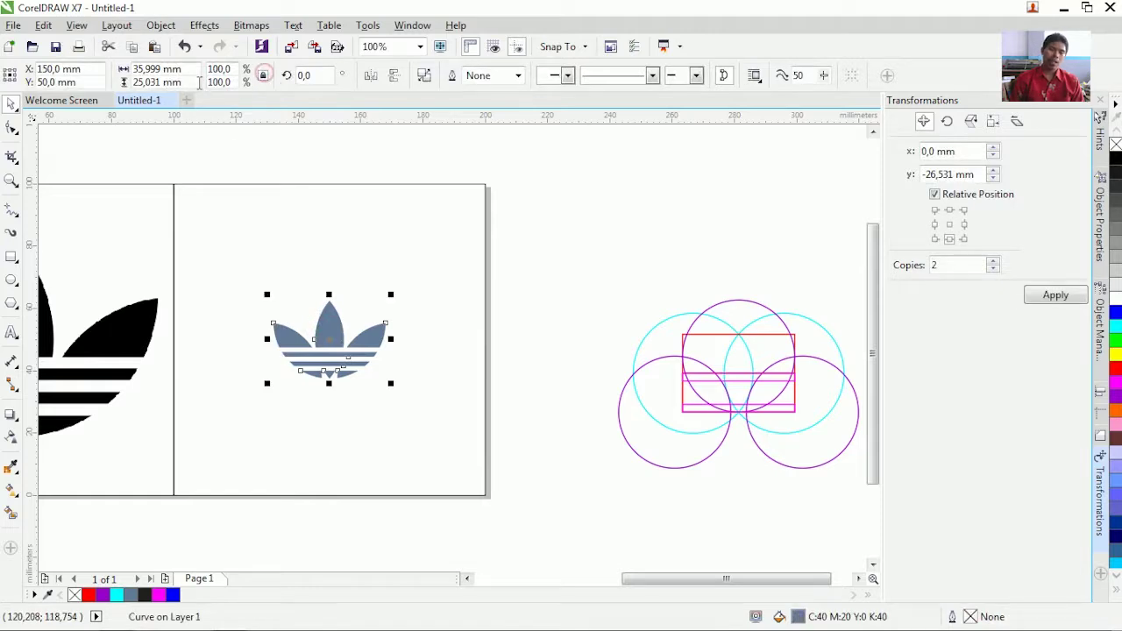
text(60)
key(Return)
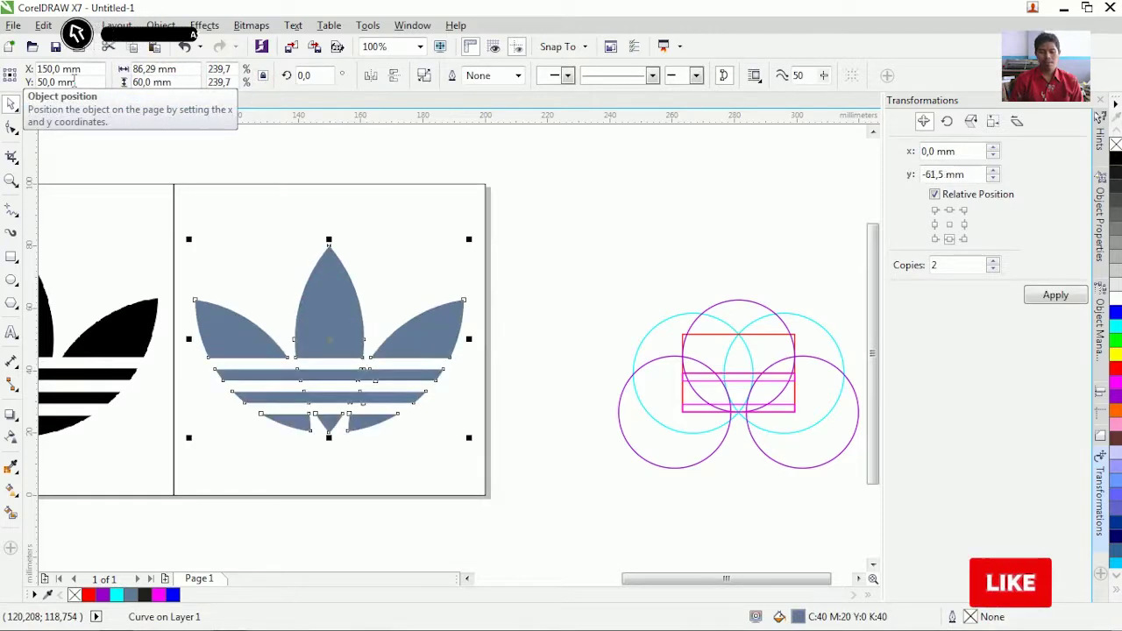
- Fill the logo with black and bring it into view beside the reference logo
scroll(473, 382, left, 3)
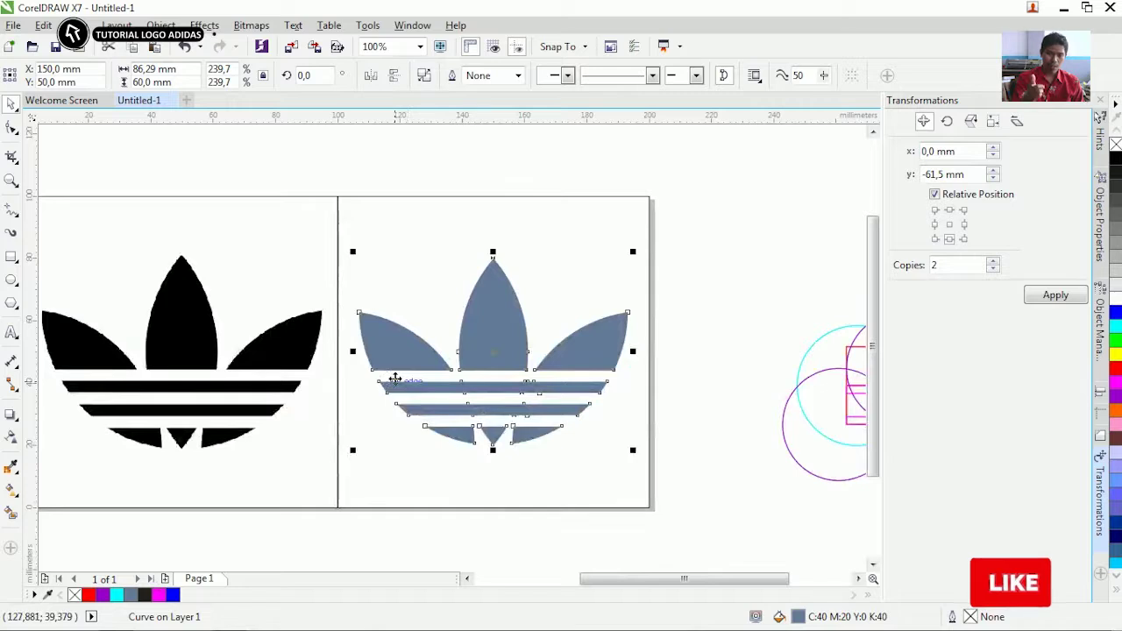
click(1114, 162)
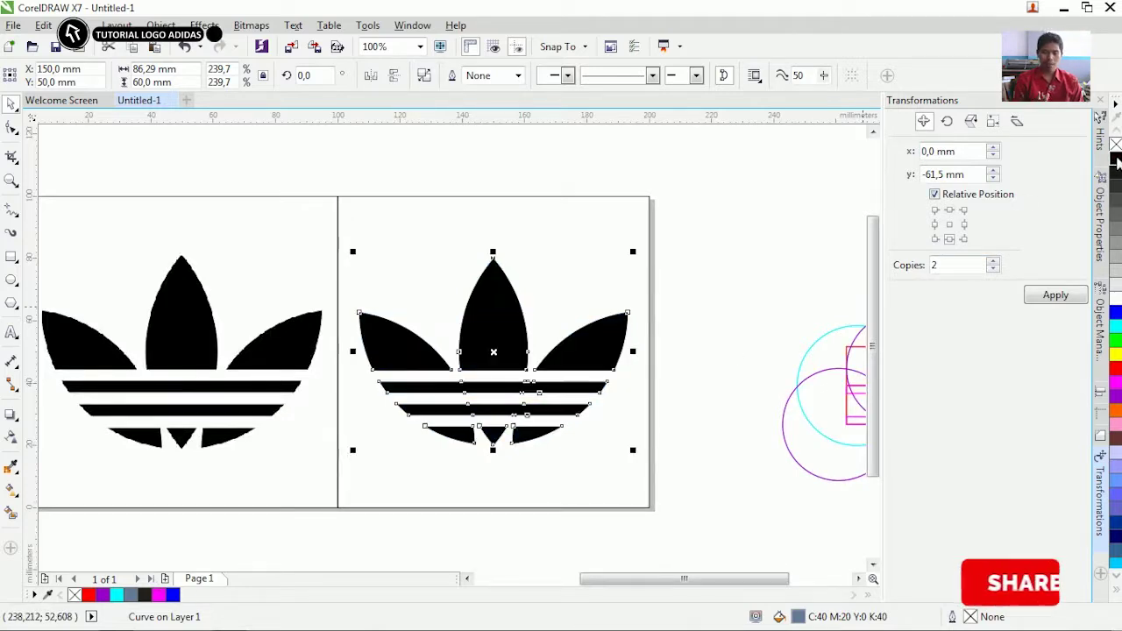
click(762, 286)
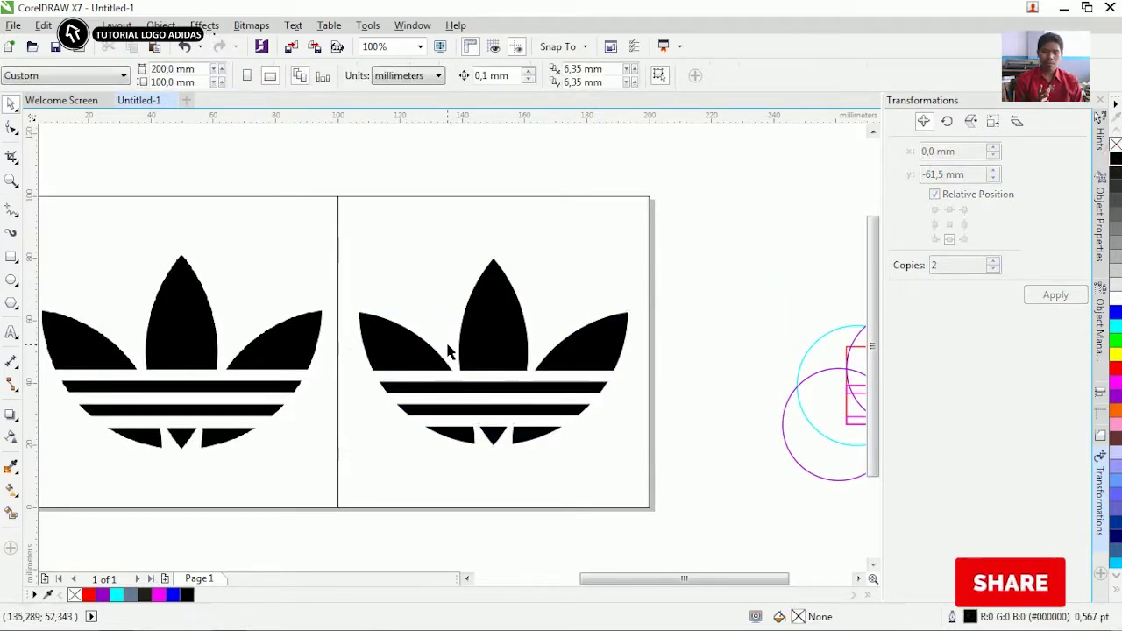
drag(617, 576, 585, 575)
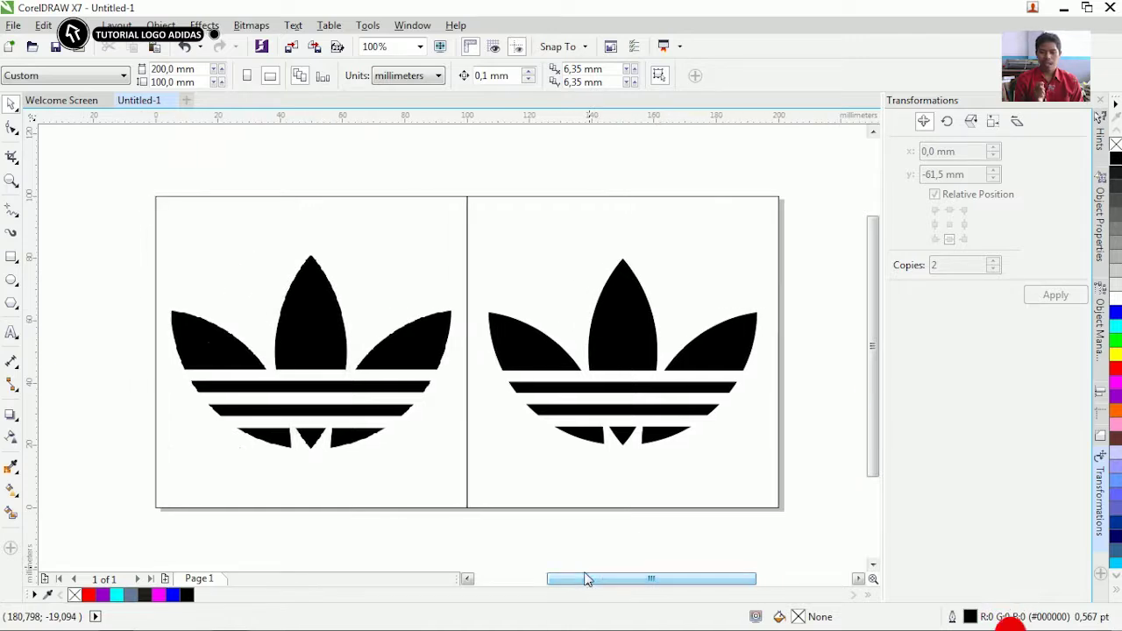